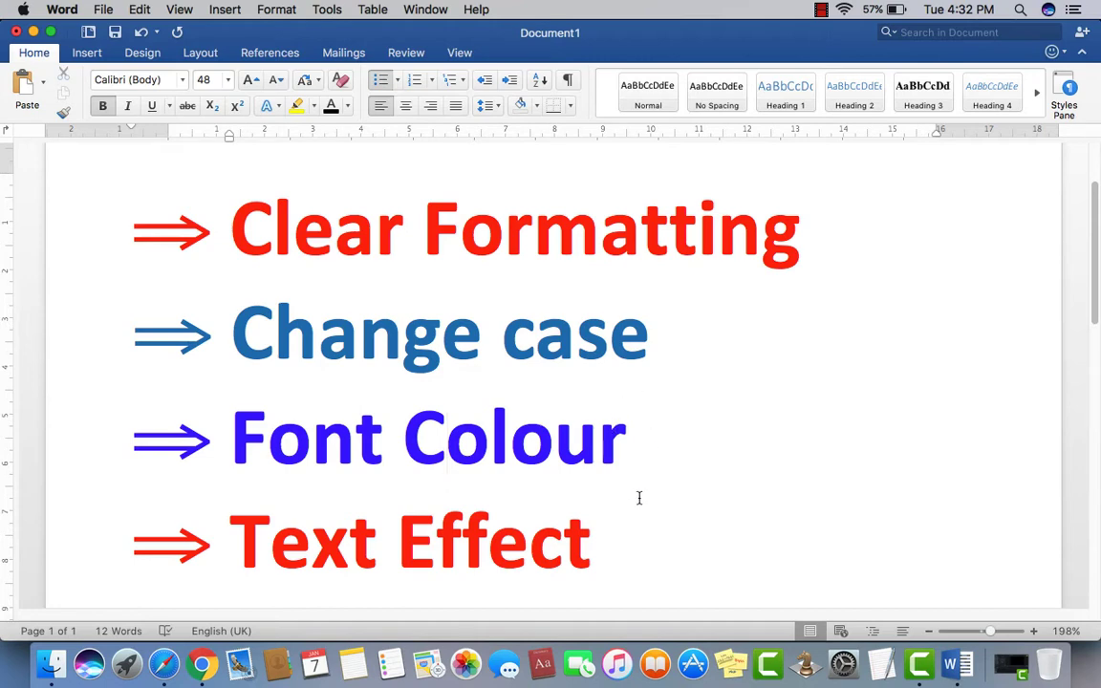
- Review the existing headings, briefly selecting the Clear Formatting heading text
drag(611, 543, 255, 227)
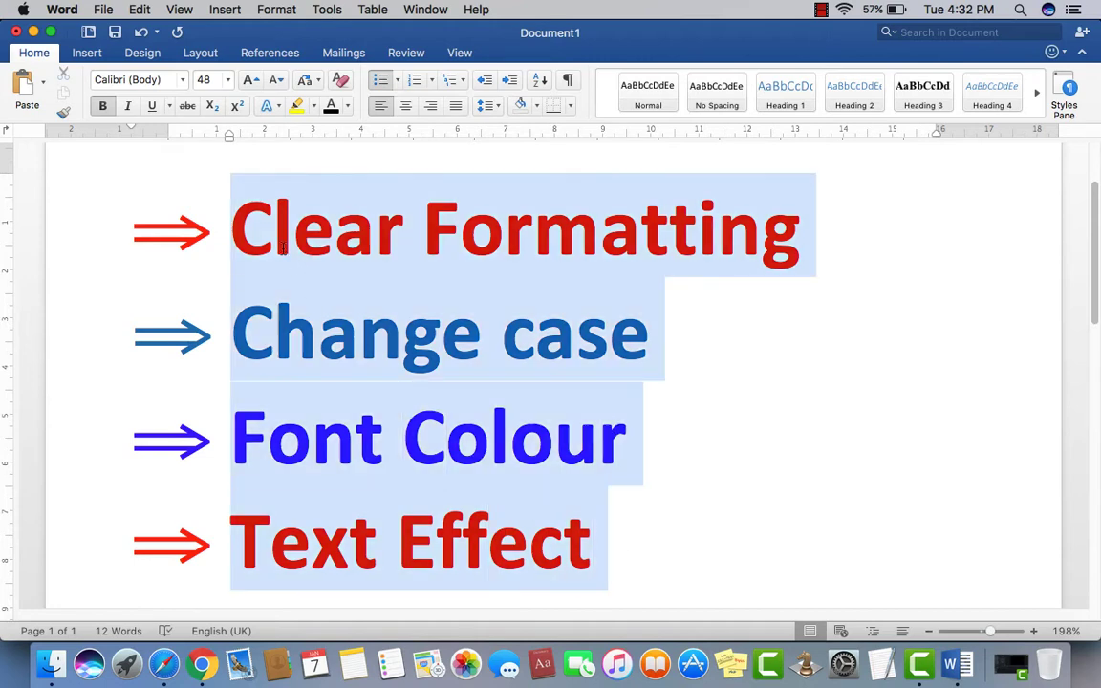
click(728, 470)
scroll(761, 327, up, 3)
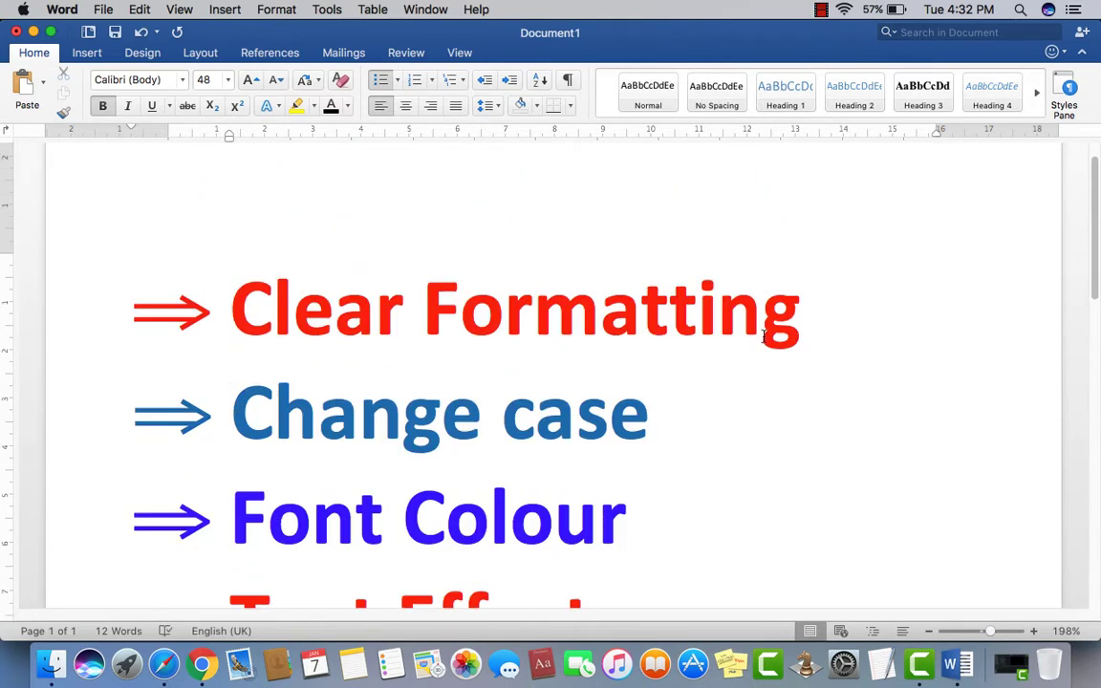
scroll(763, 334, down, 2)
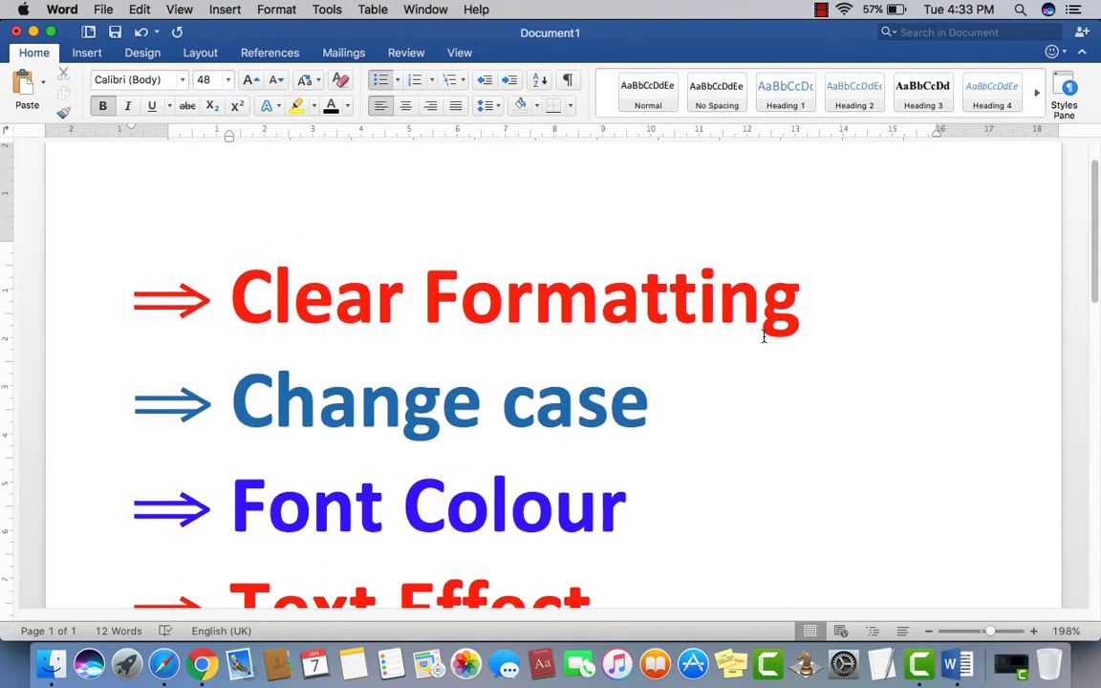
scroll(763, 336, down, 3)
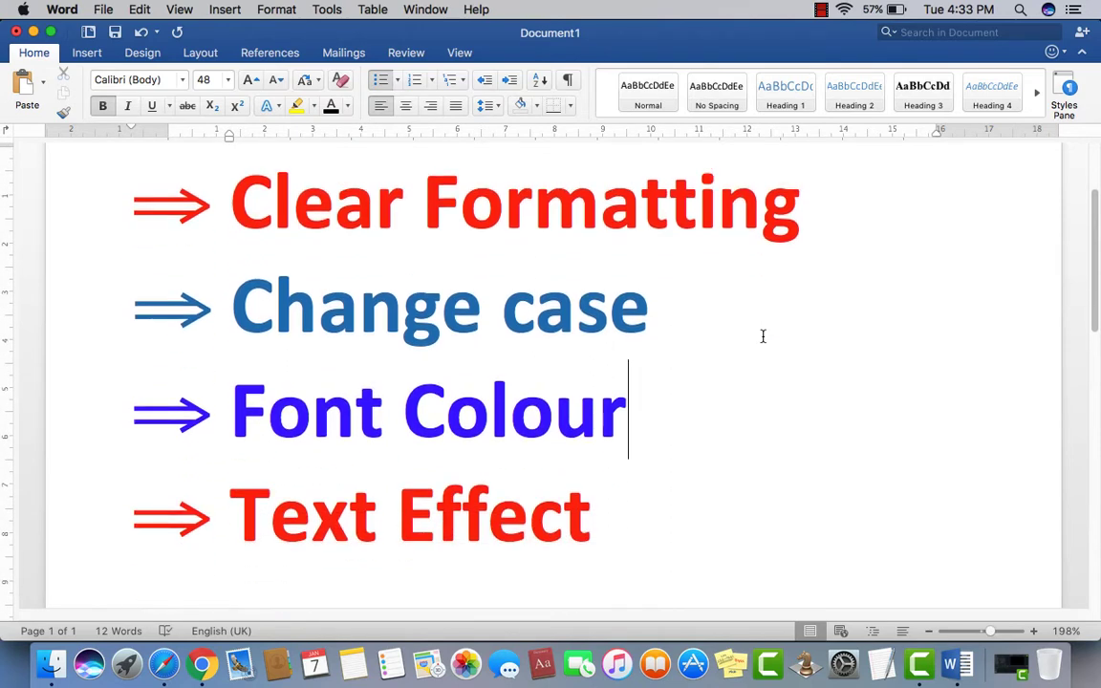
click(807, 200)
mouse_move(806, 201)
mouse_down()
mouse_move(587, 218)
mouse_move(276, 205)
mouse_up()
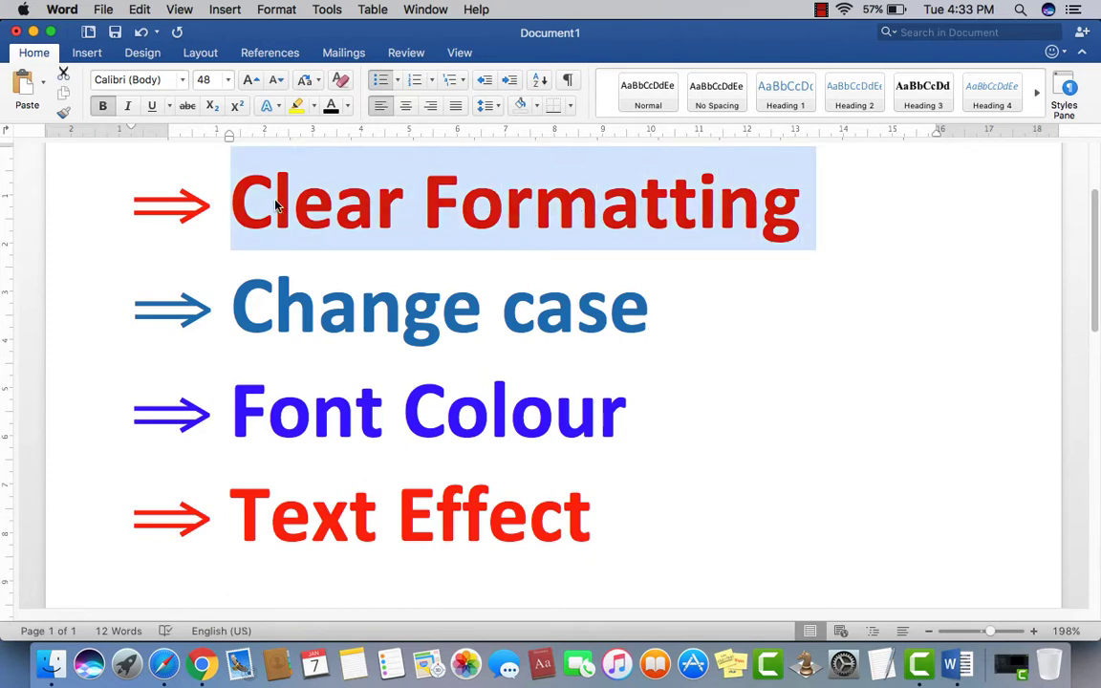
click(599, 371)
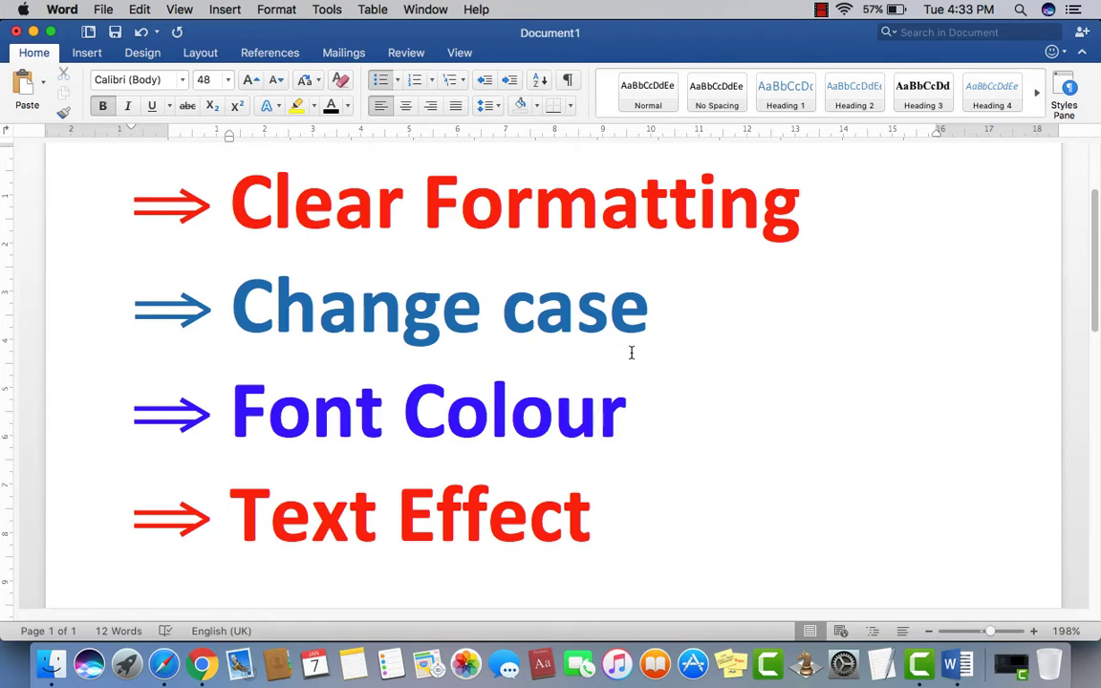
- Add a new line 'Ms office word 2016' directly below the Text Effect heading
click(638, 555)
key(Return)
key(Return)
key(Return)
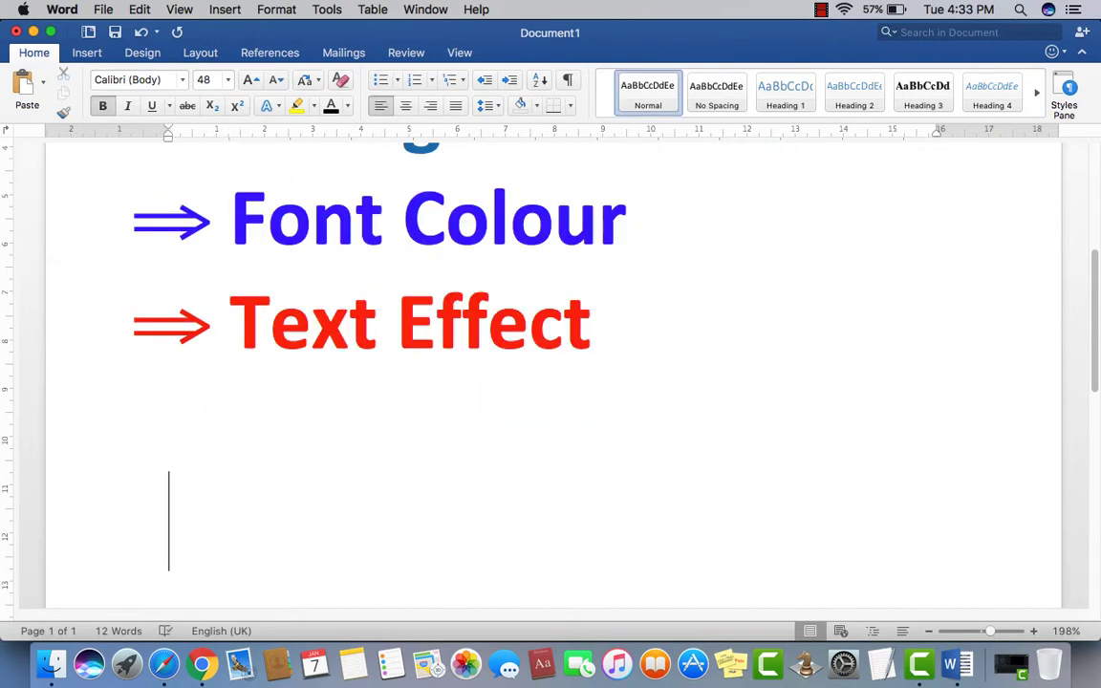
text(Ms )
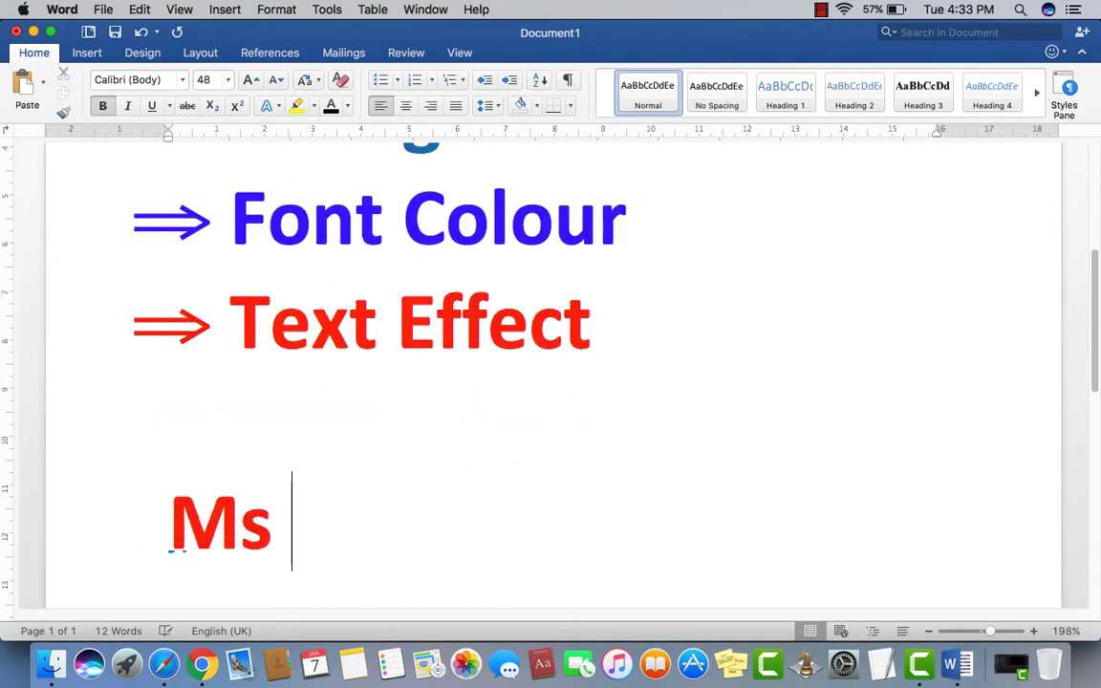
text(office )
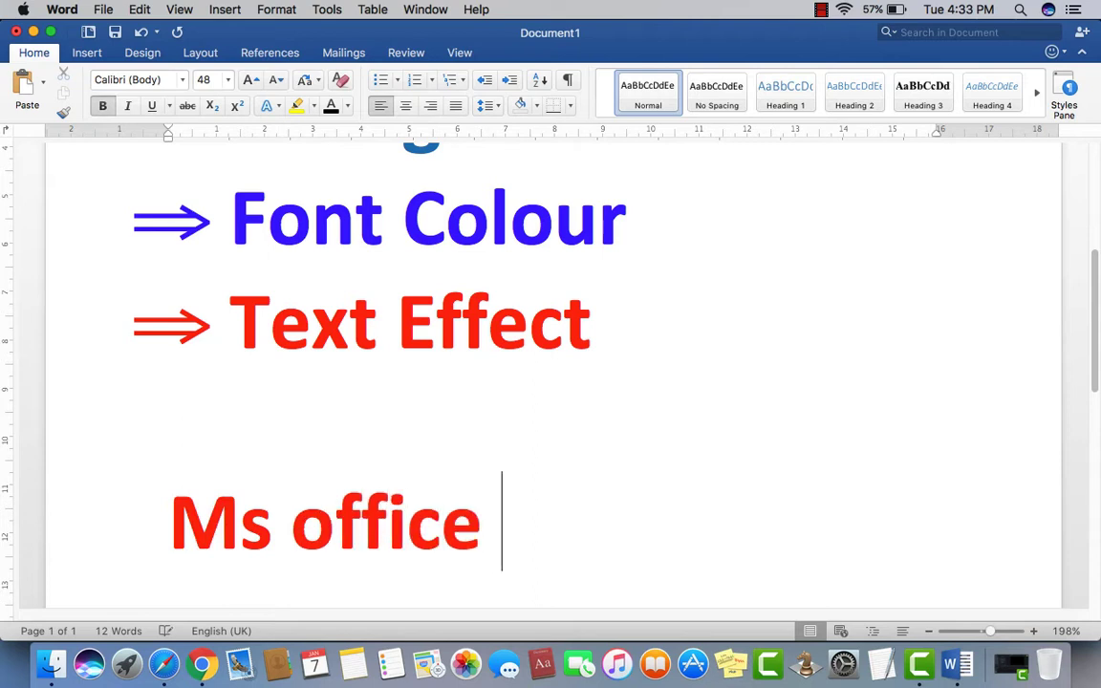
text(word)
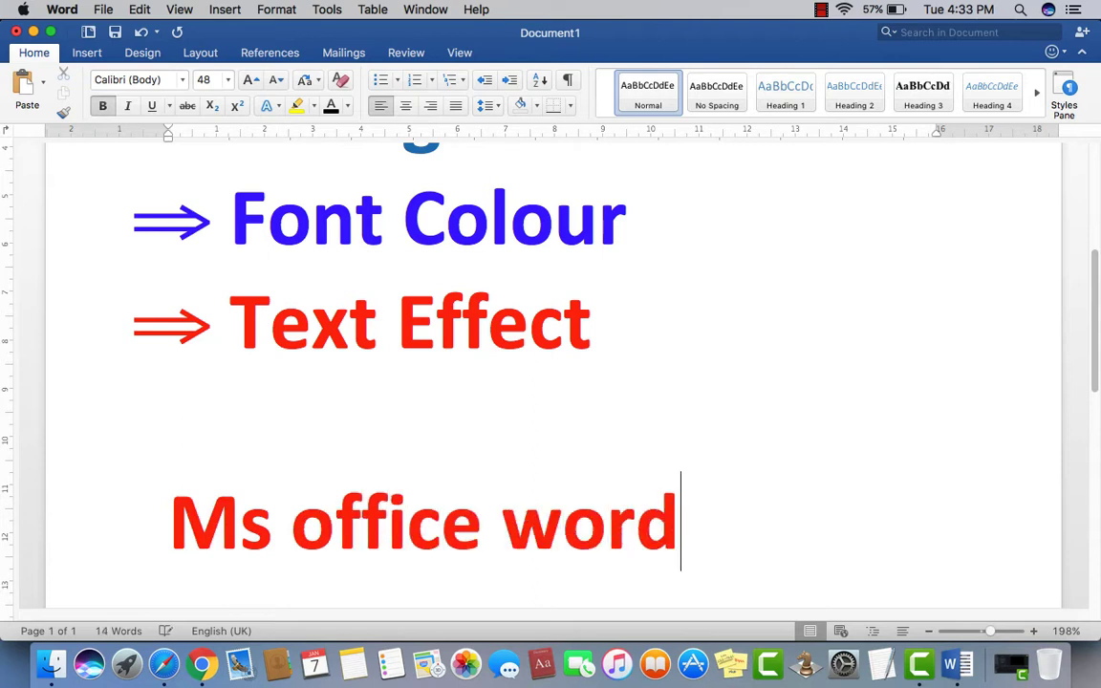
text( 2016)
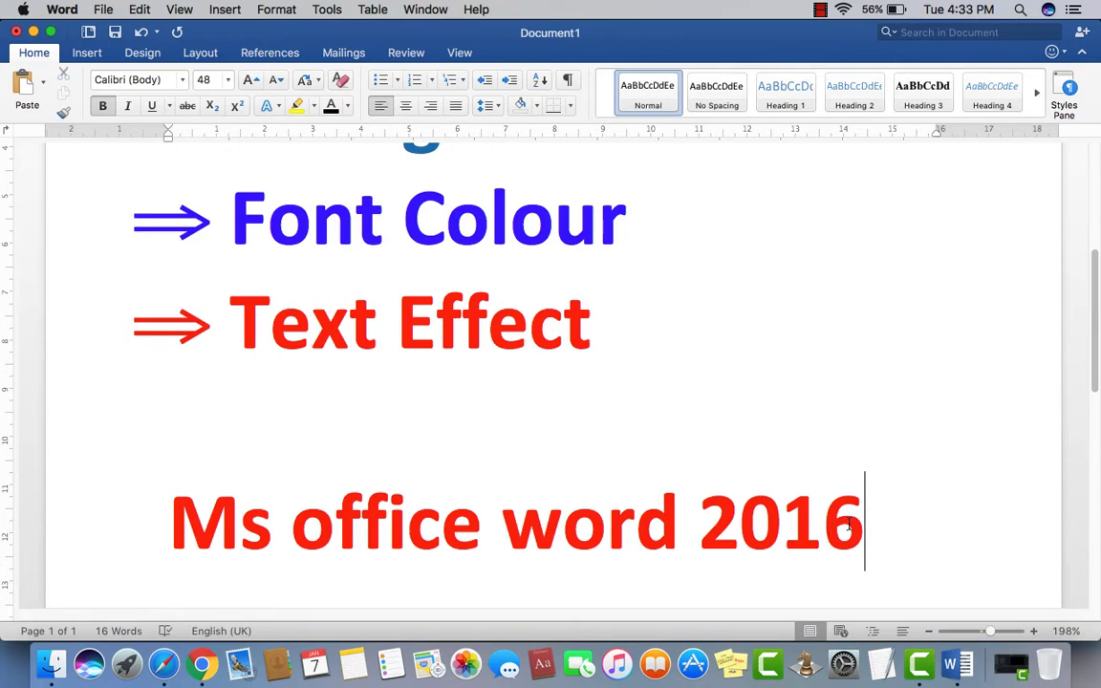
mouse_move(865, 520)
mouse_down()
mouse_move(517, 492)
mouse_move(236, 528)
mouse_up()
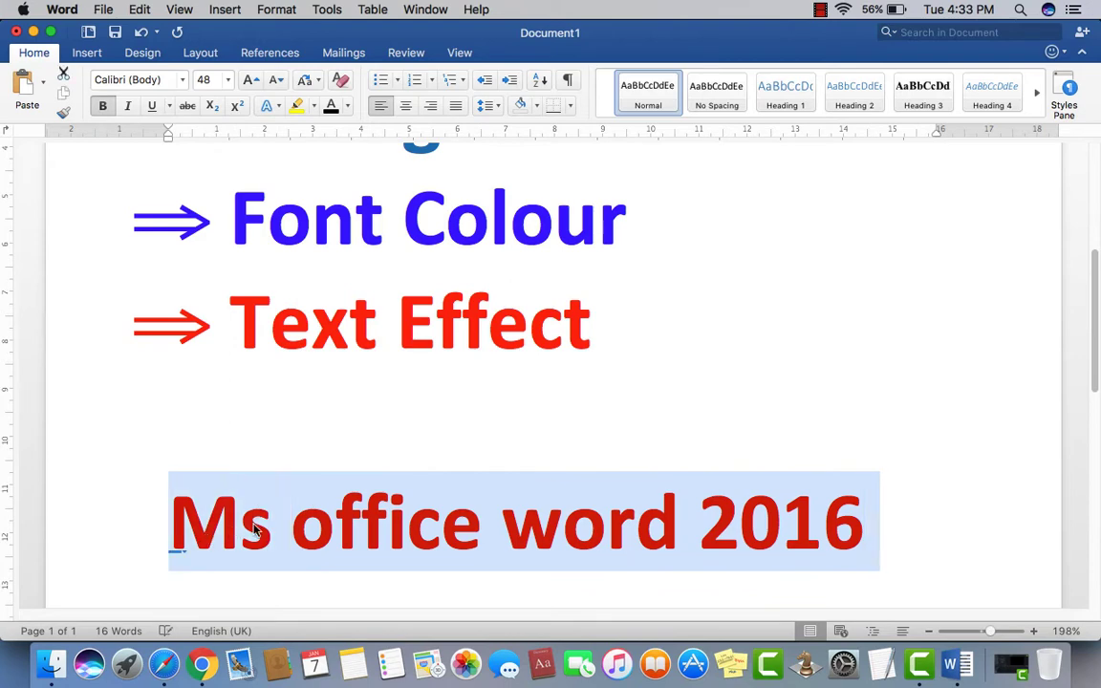
- Clear all formatting from the 'Ms office word 2016' line, leaving plain 12 pt Calibri
click(638, 528)
key(shift+Left)
triple_click(238, 491)
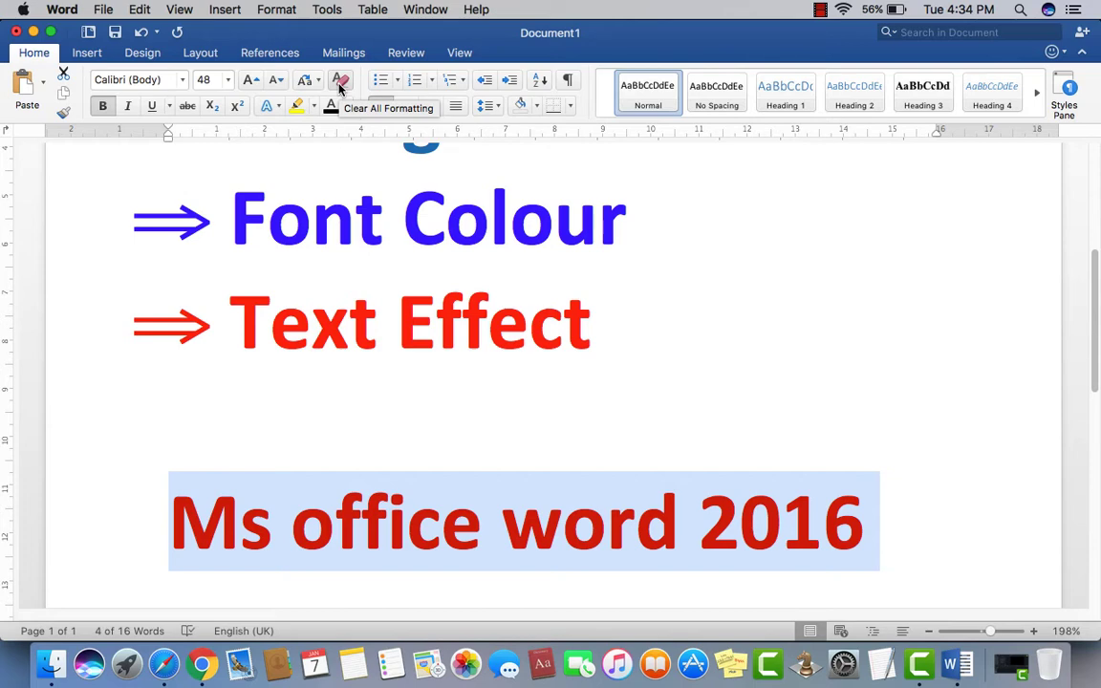
click(339, 85)
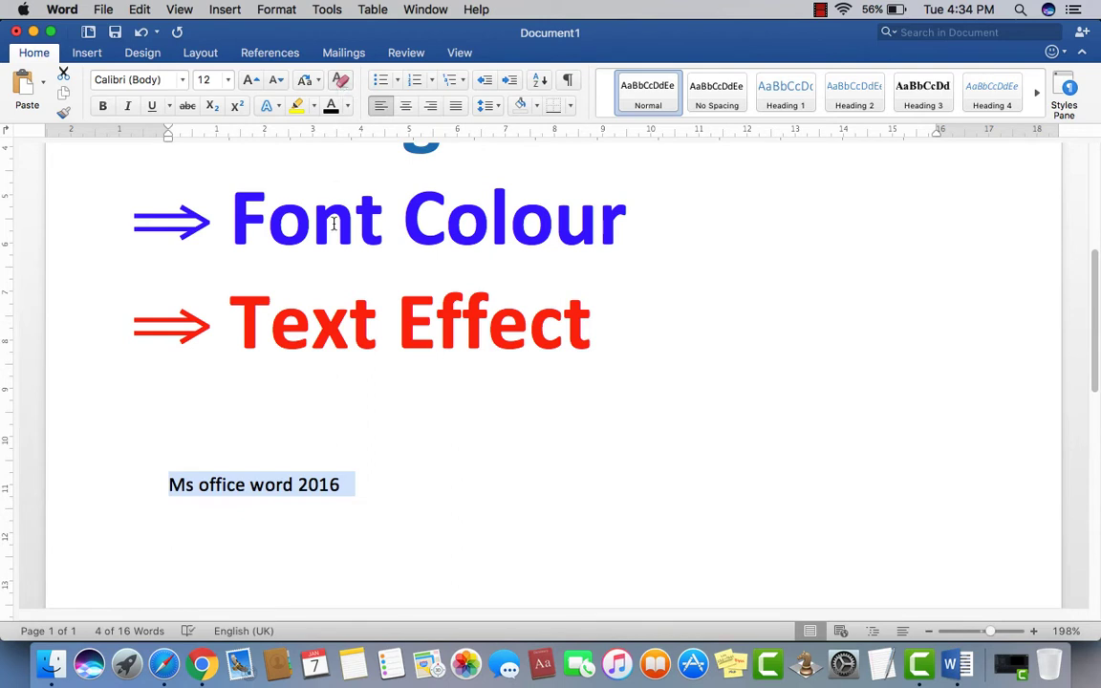
click(377, 570)
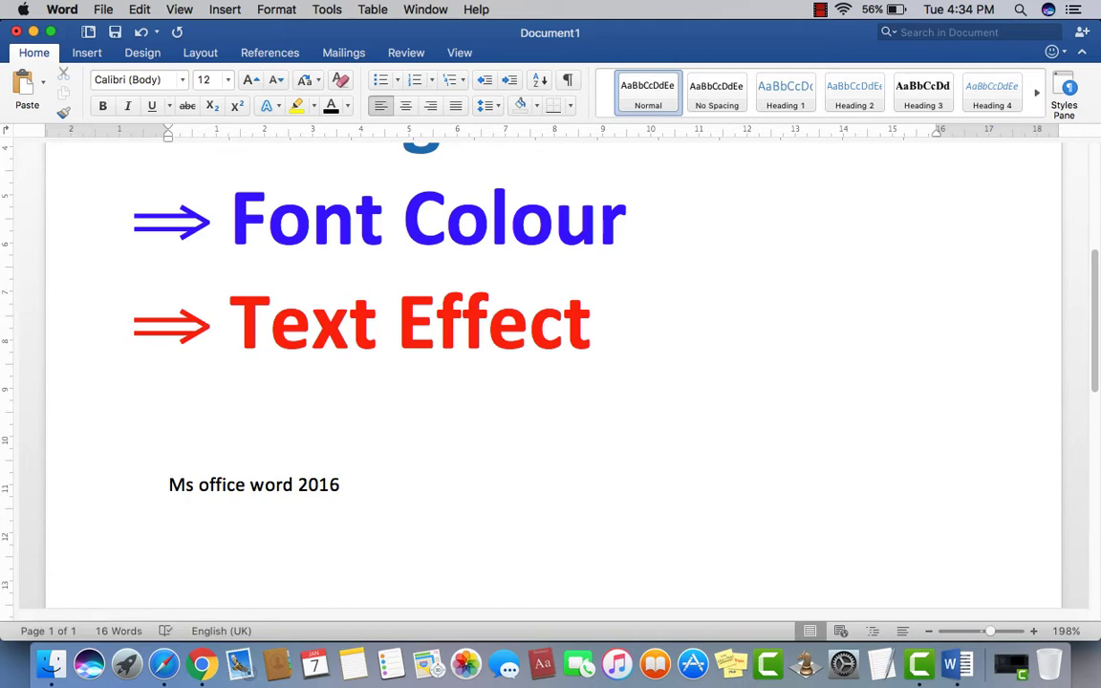
- Copy a block of the 'best computer institute in islamabad' Google results in Chrome
click(202, 664)
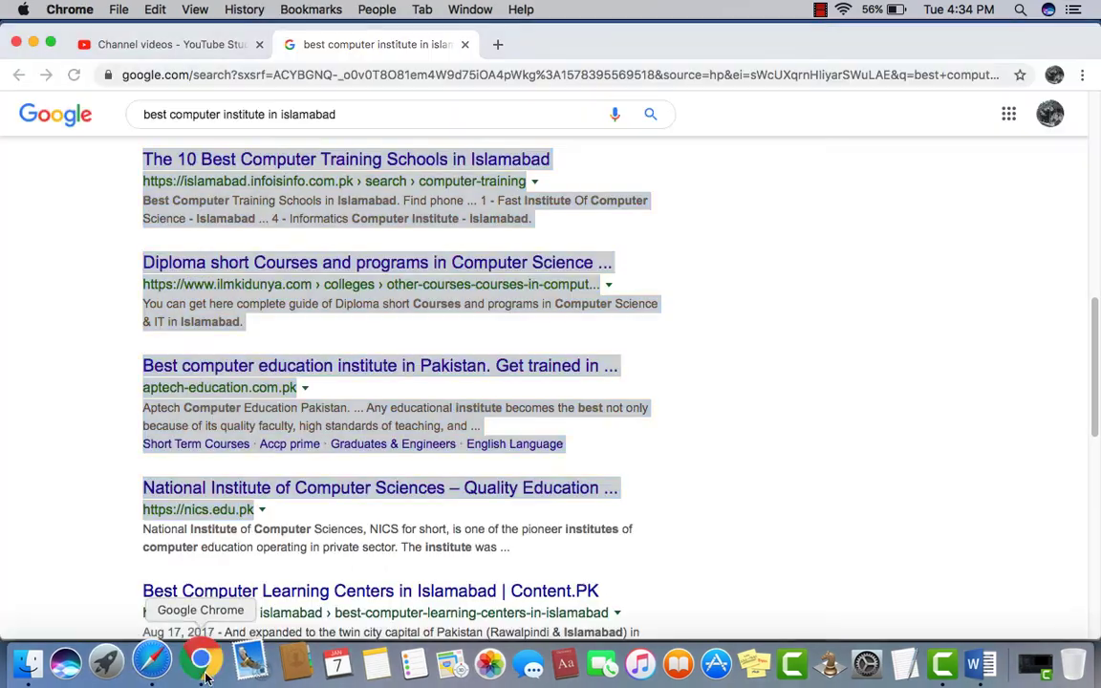
click(731, 288)
scroll(597, 290, down, 5)
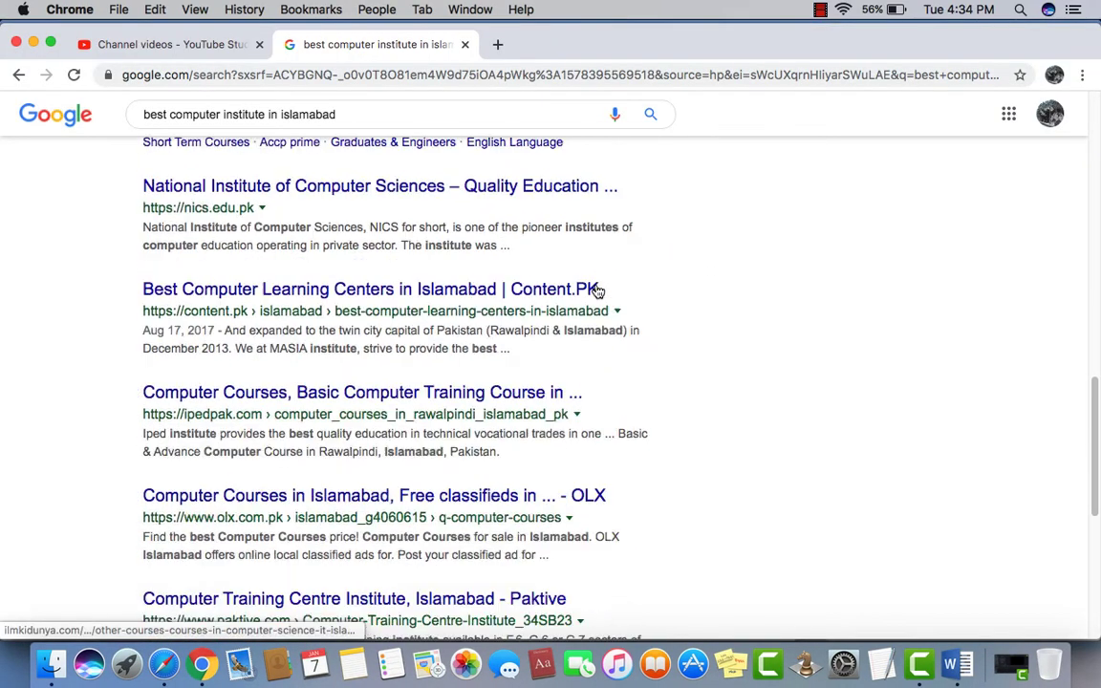
scroll(597, 291, up, 10)
scroll(597, 290, down, 15)
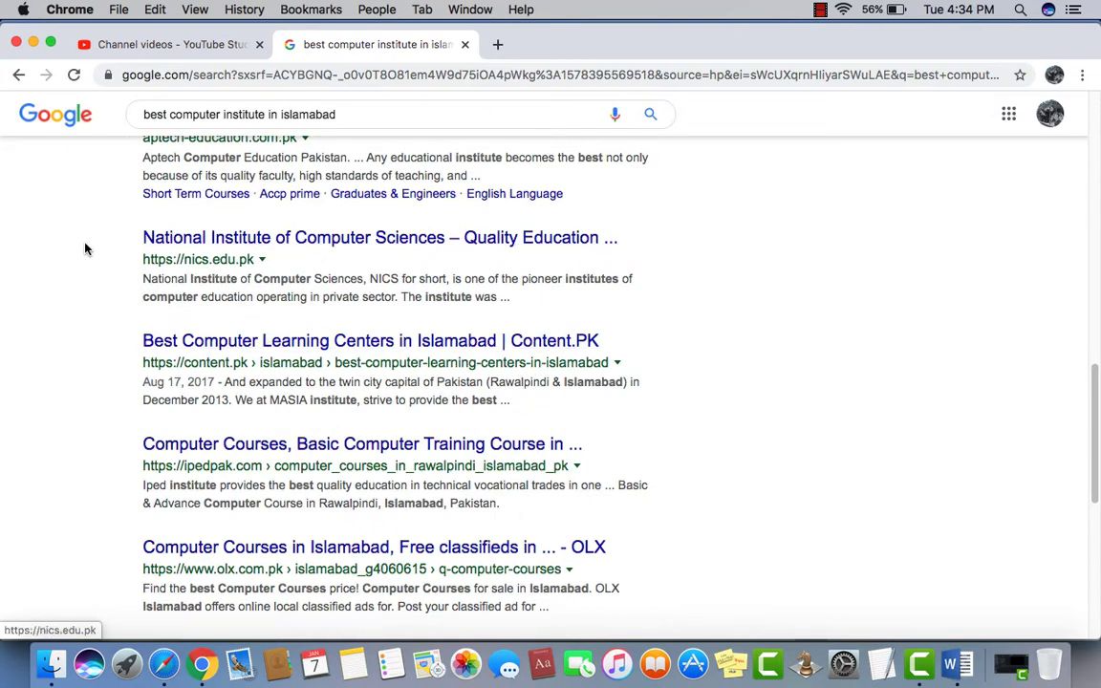
scroll(89, 246, up, 1)
scroll(91, 244, up, 3)
scroll(99, 241, down, 1)
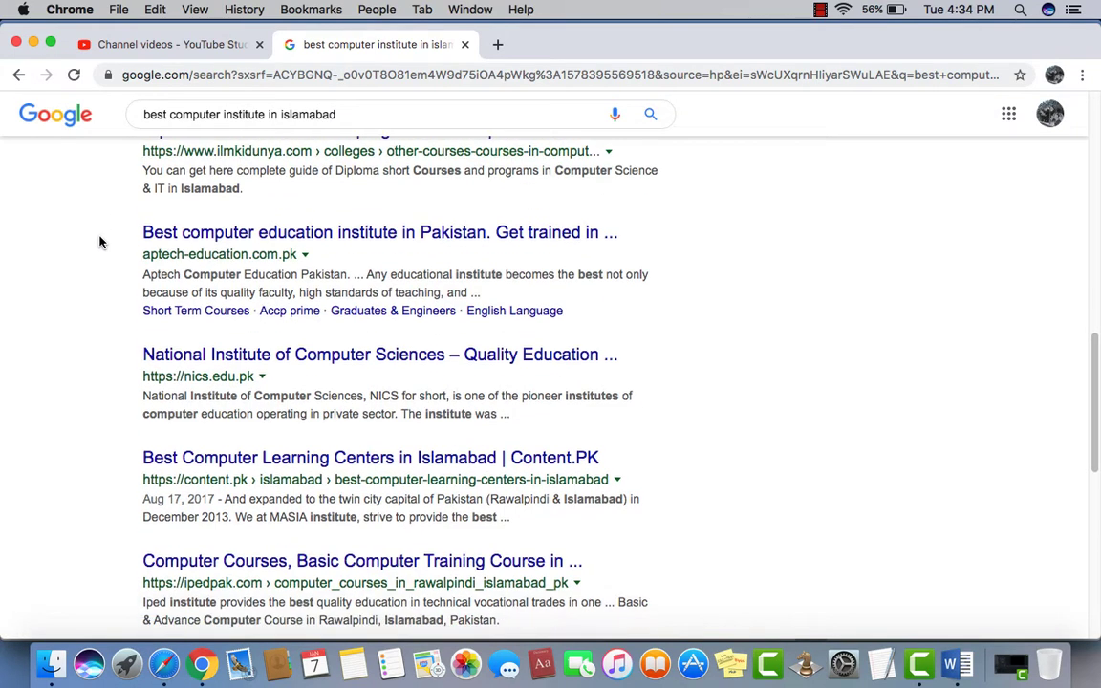
mouse_move(131, 230)
mouse_down()
mouse_move(351, 374)
mouse_move(442, 516)
mouse_move(556, 545)
mouse_up()
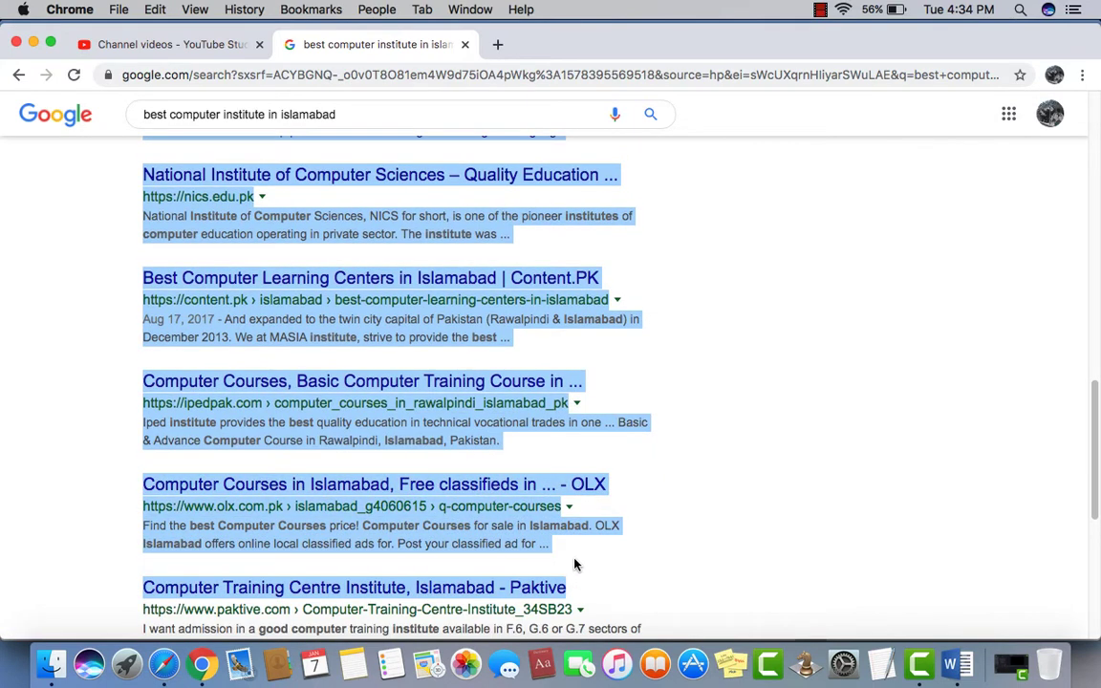
right_click(315, 278)
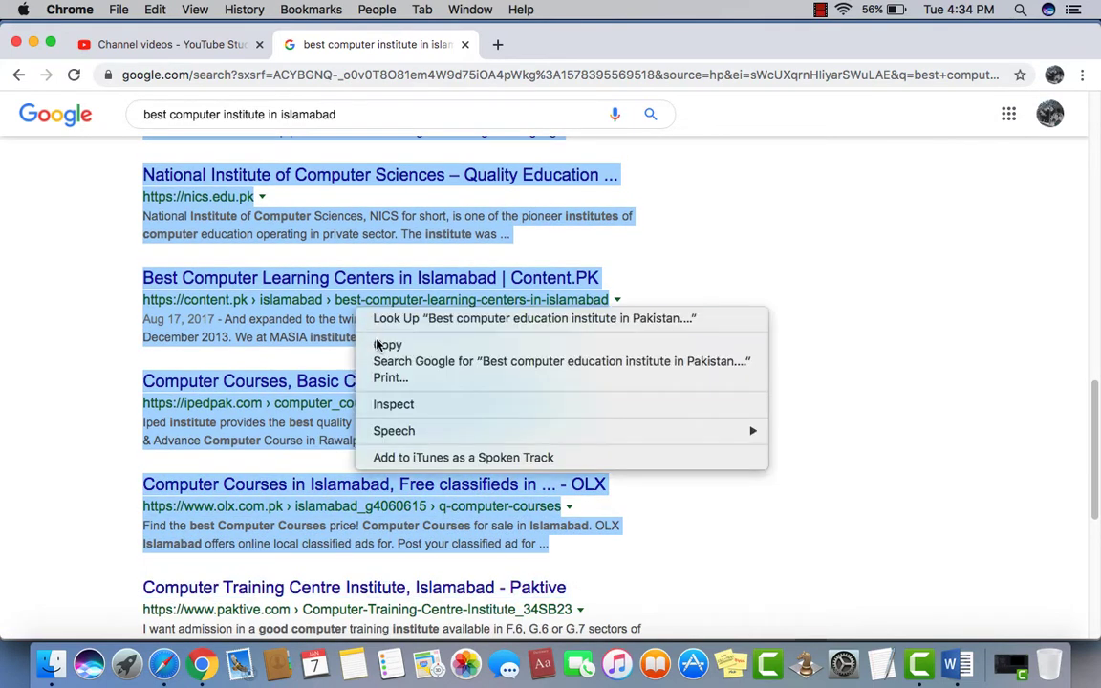
click(334, 315)
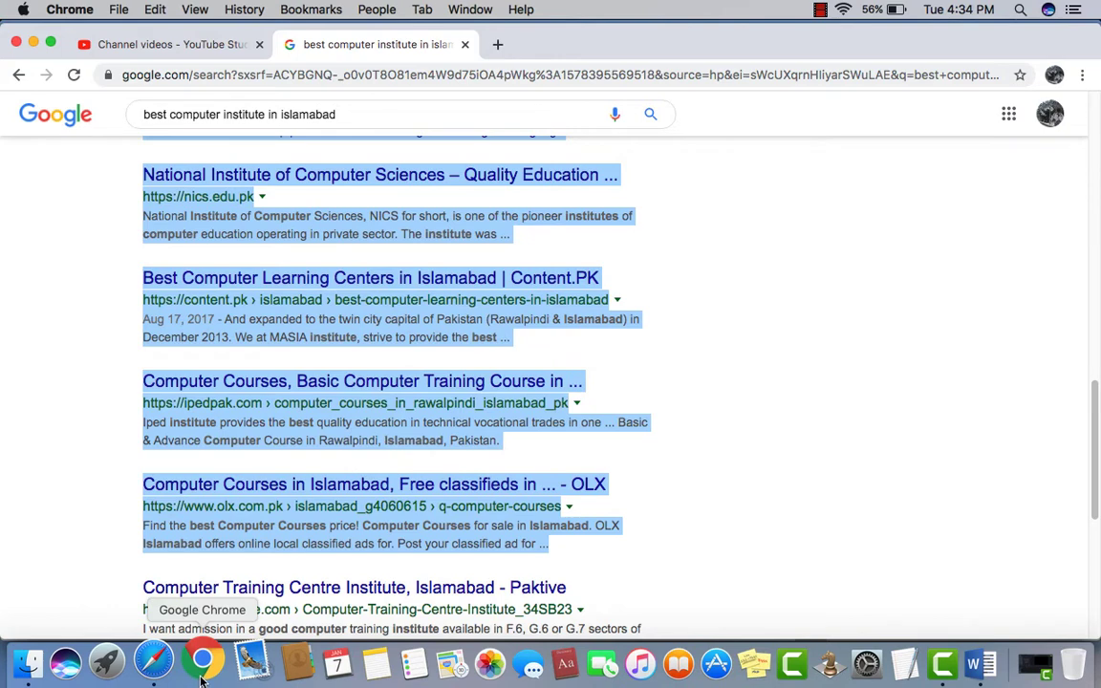
- Paste the copied search results into Word below the 'Ms office word 2016' line
click(955, 654)
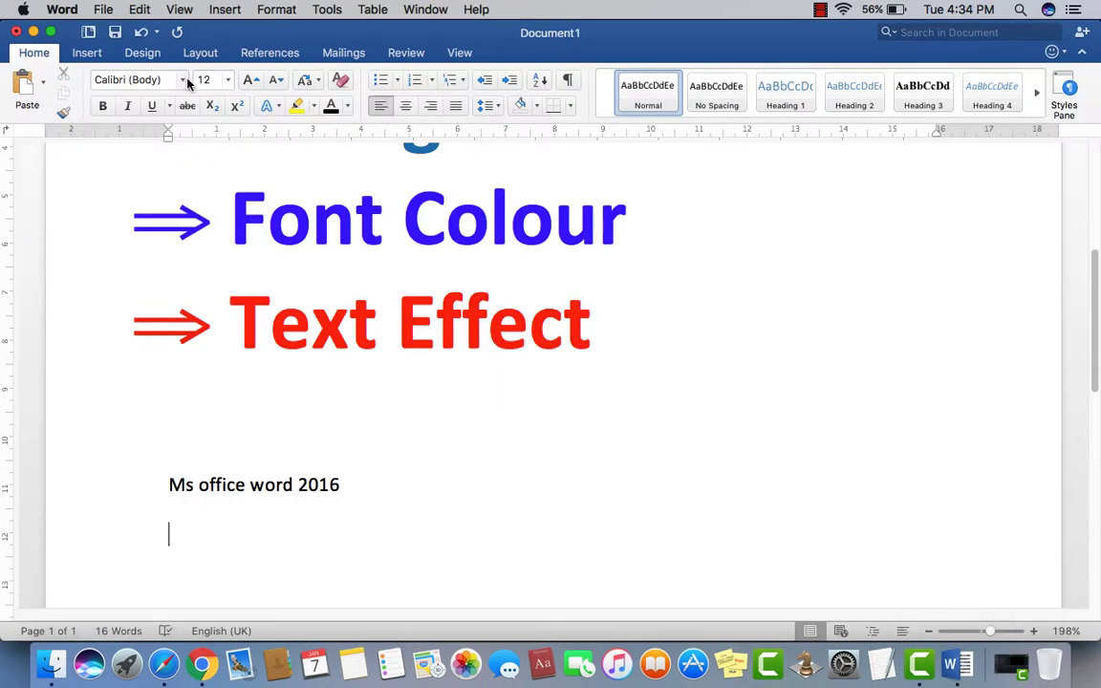
key(super+v)
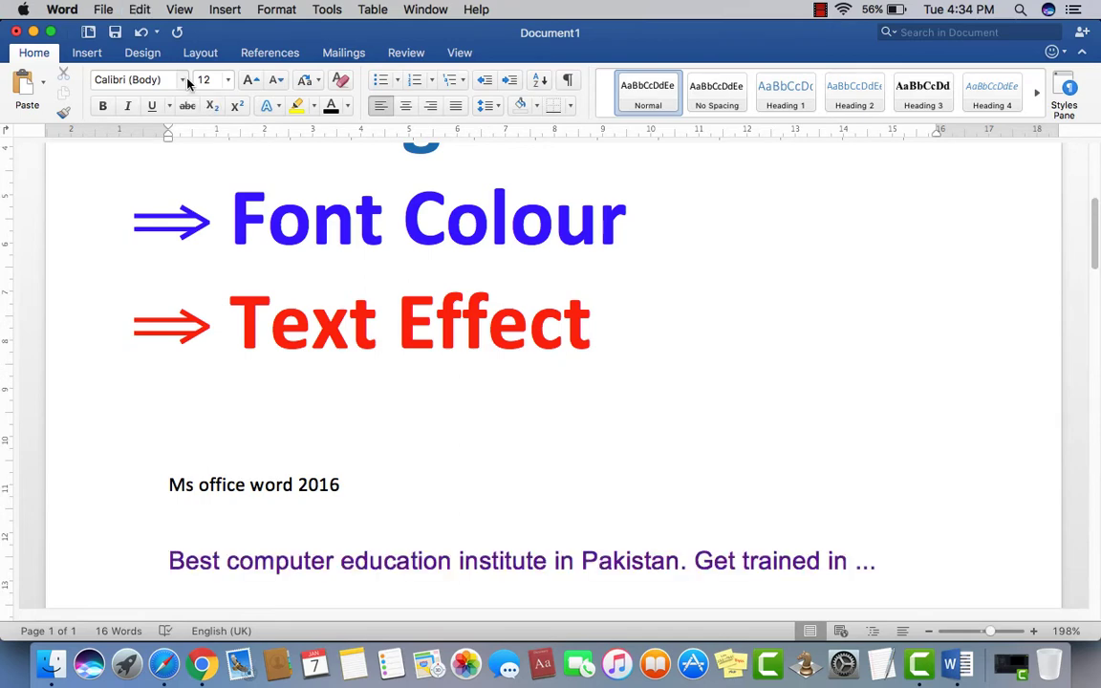
scroll(313, 254, up, 1)
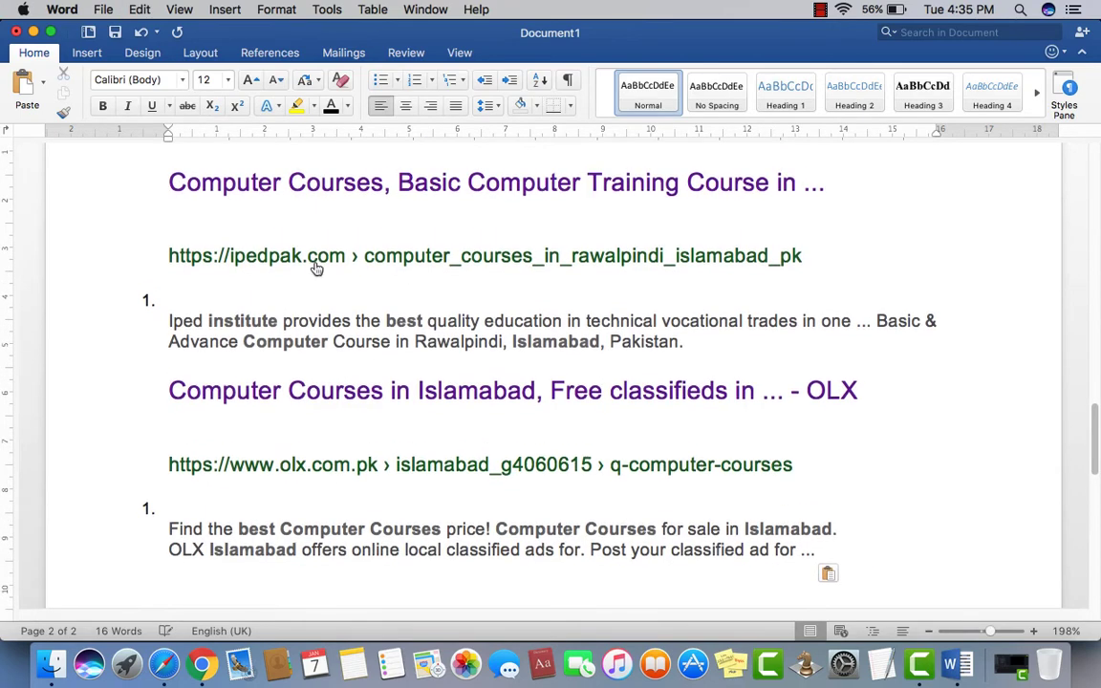
scroll(315, 258, up, 3)
scroll(324, 280, up, 4)
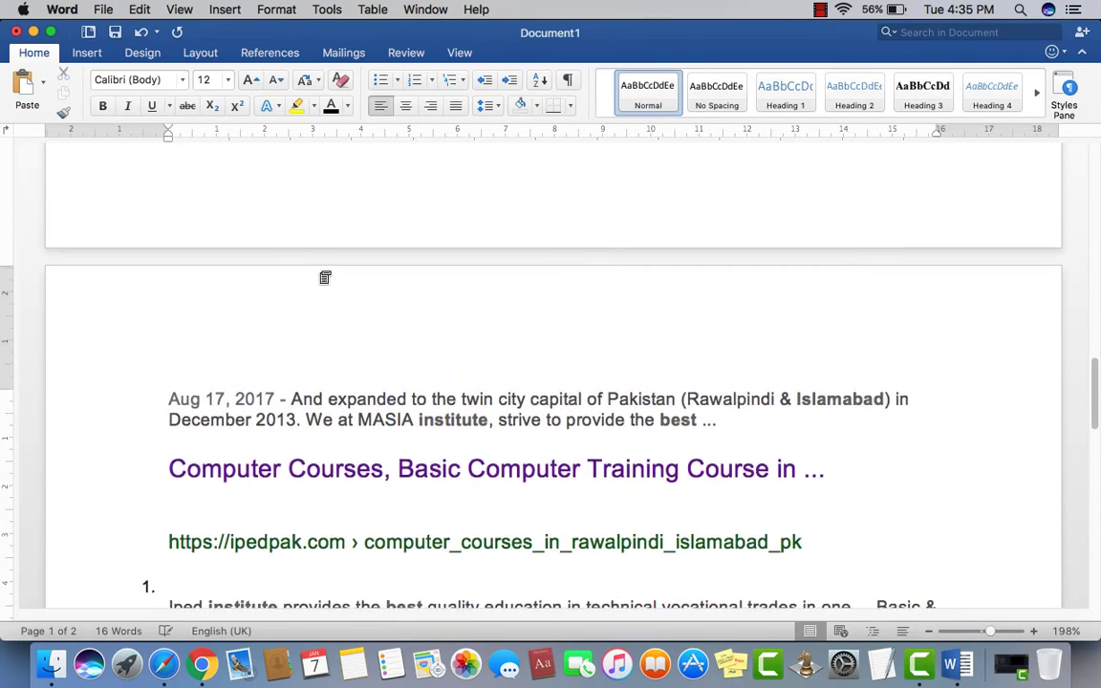
scroll(322, 276, up, 5)
scroll(320, 274, up, 1)
scroll(320, 274, up, 2)
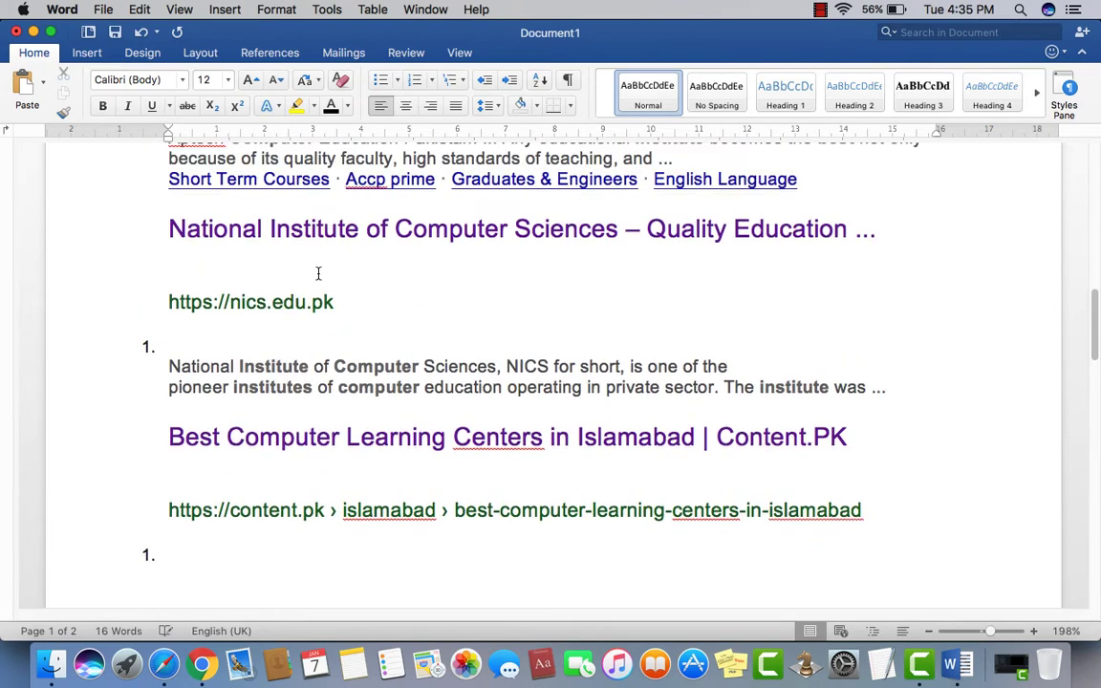
scroll(319, 274, up, 4)
scroll(318, 275, up, 2)
scroll(318, 274, up, 2)
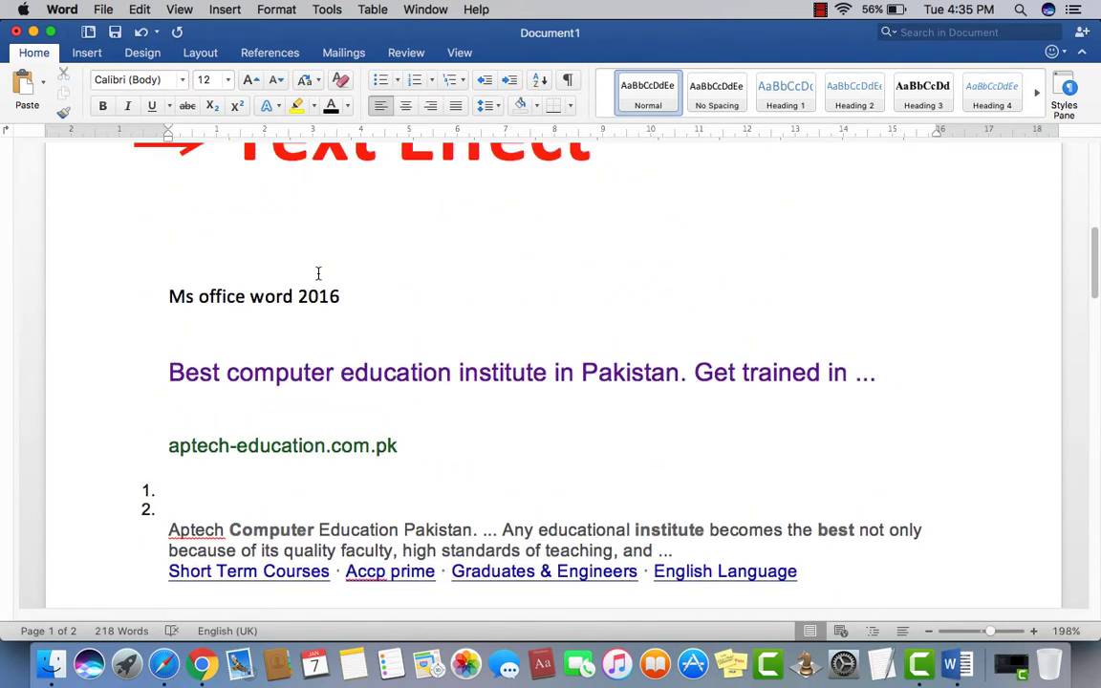
scroll(319, 274, down, 1)
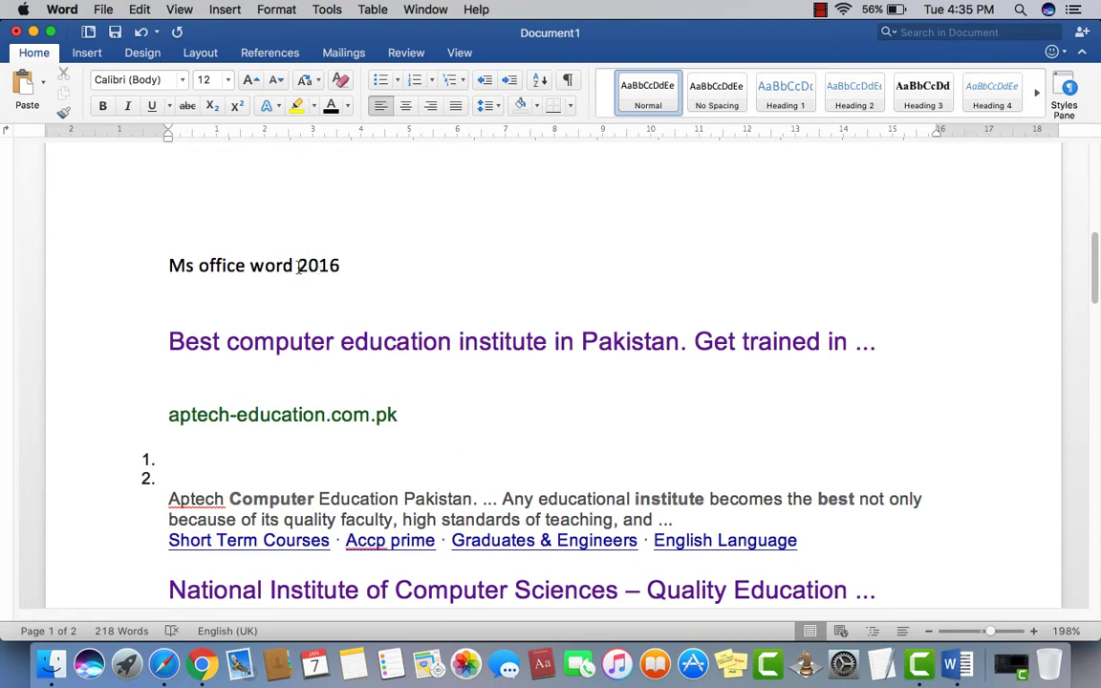
- Strip all formatting from the pasted search results with Clear All Formatting
drag(298, 268, 168, 267)
click(227, 293)
mouse_move(354, 263)
mouse_down()
mouse_move(195, 276)
mouse_move(325, 526)
mouse_move(447, 683)
mouse_move(508, 403)
mouse_up()
click(170, 313)
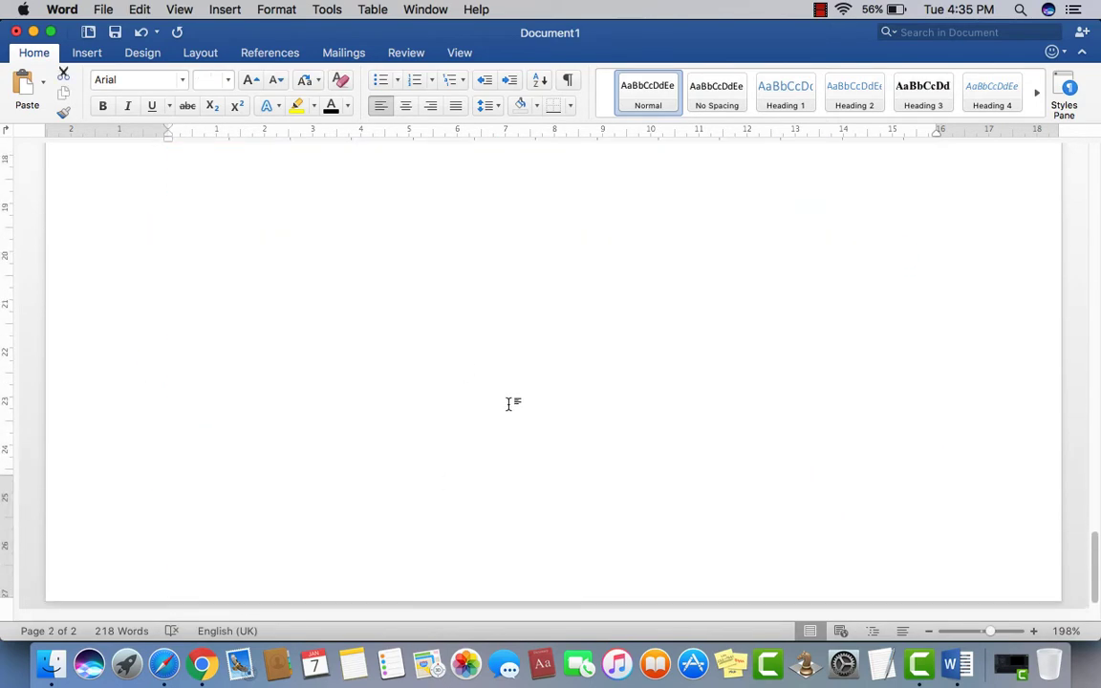
scroll(508, 403, up, 15)
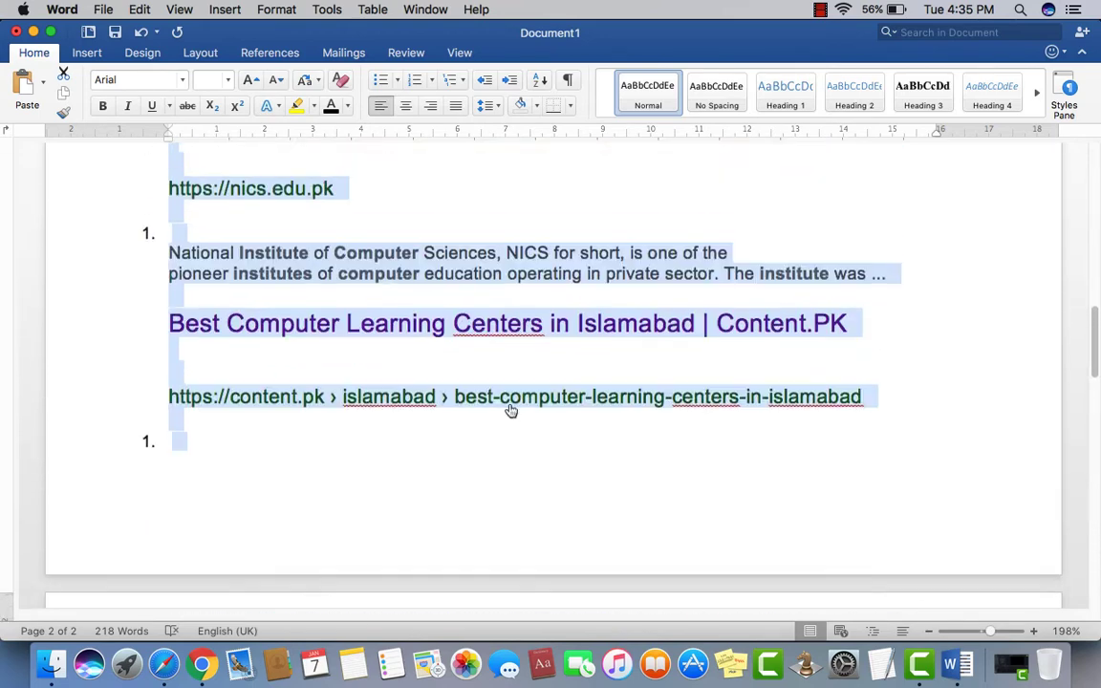
scroll(511, 409, up, 5)
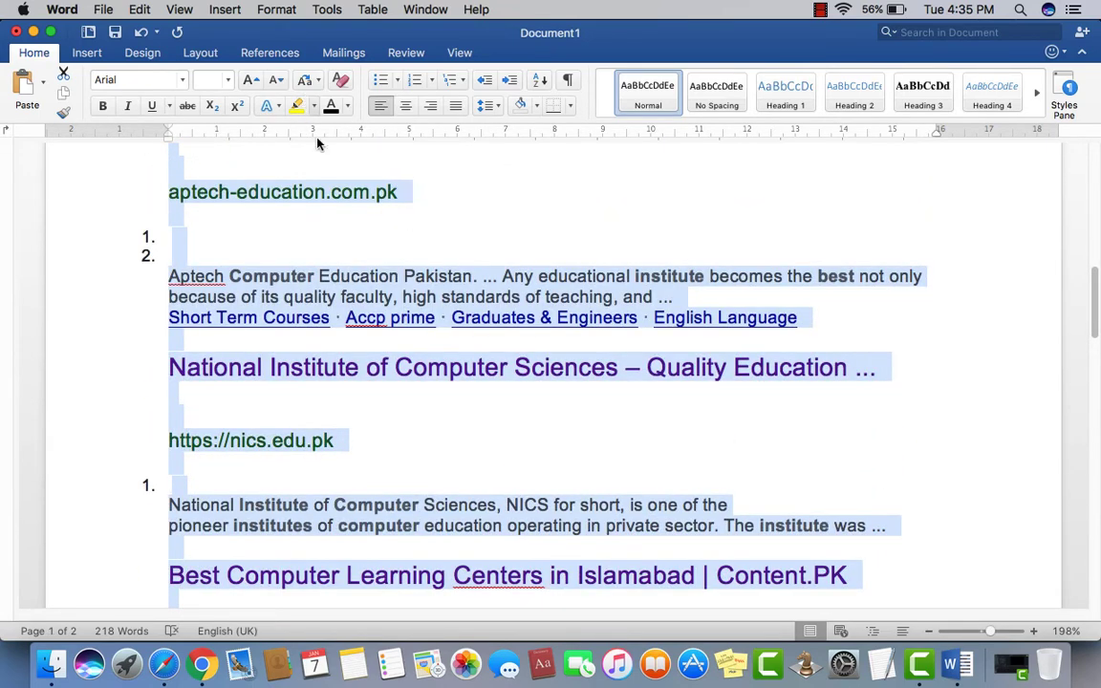
scroll(352, 287, up, 3)
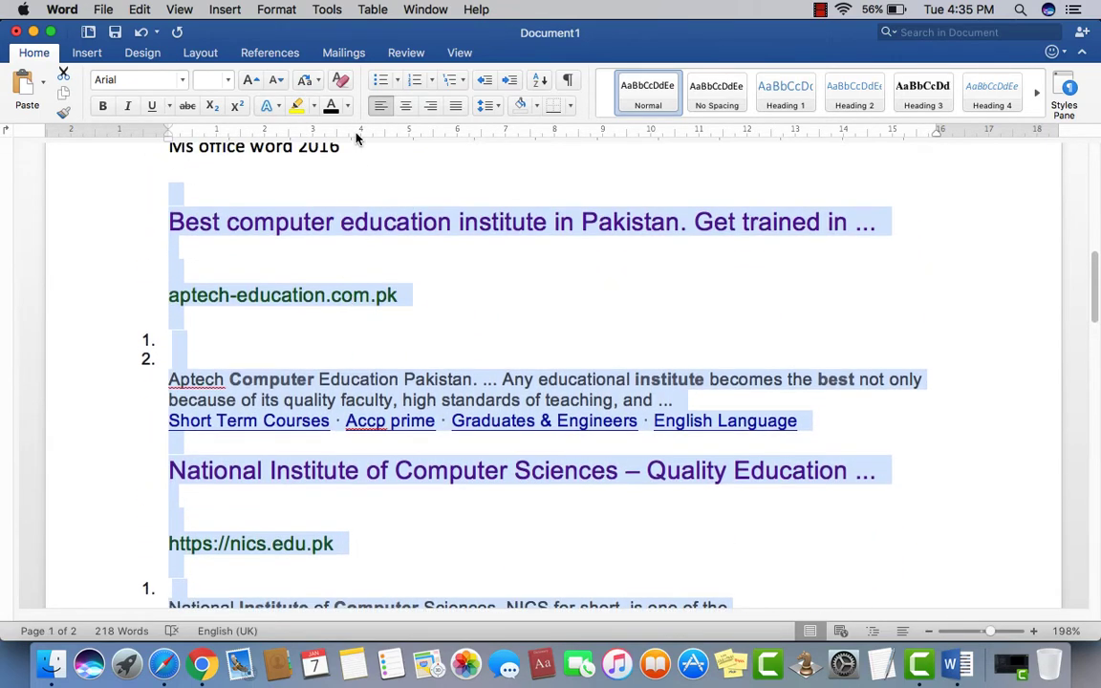
click(342, 82)
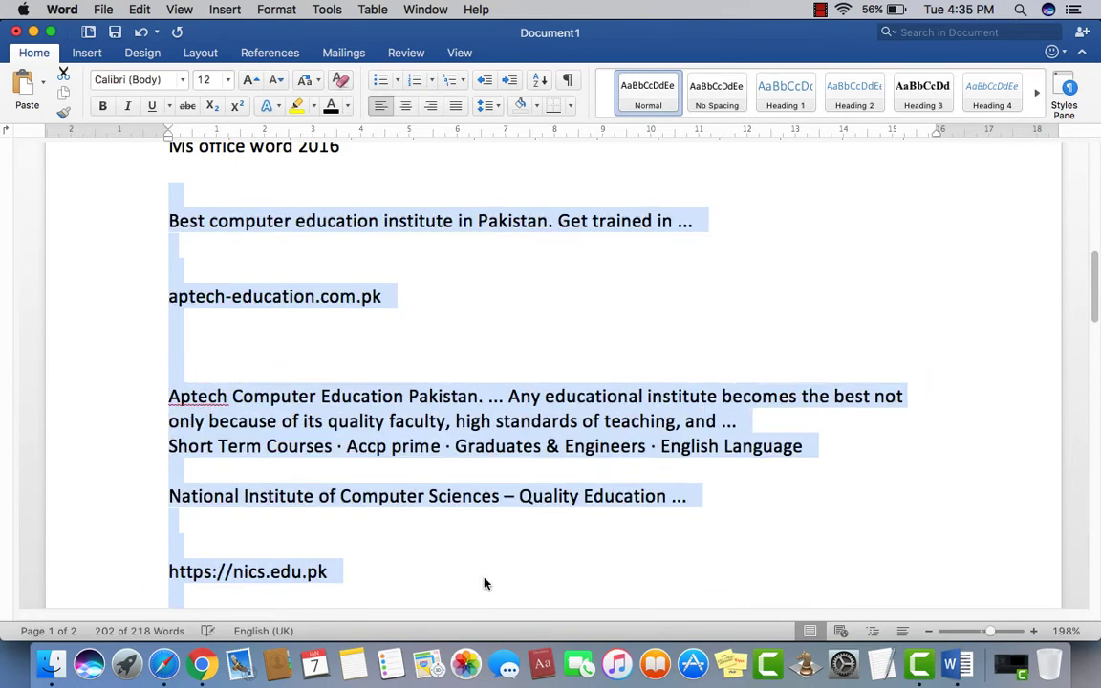
click(471, 521)
- Delete the pasted search results, bringing the document back to one page and 212 words
scroll(471, 522, up, 4)
scroll(471, 519, down, 5)
scroll(471, 517, down, 1)
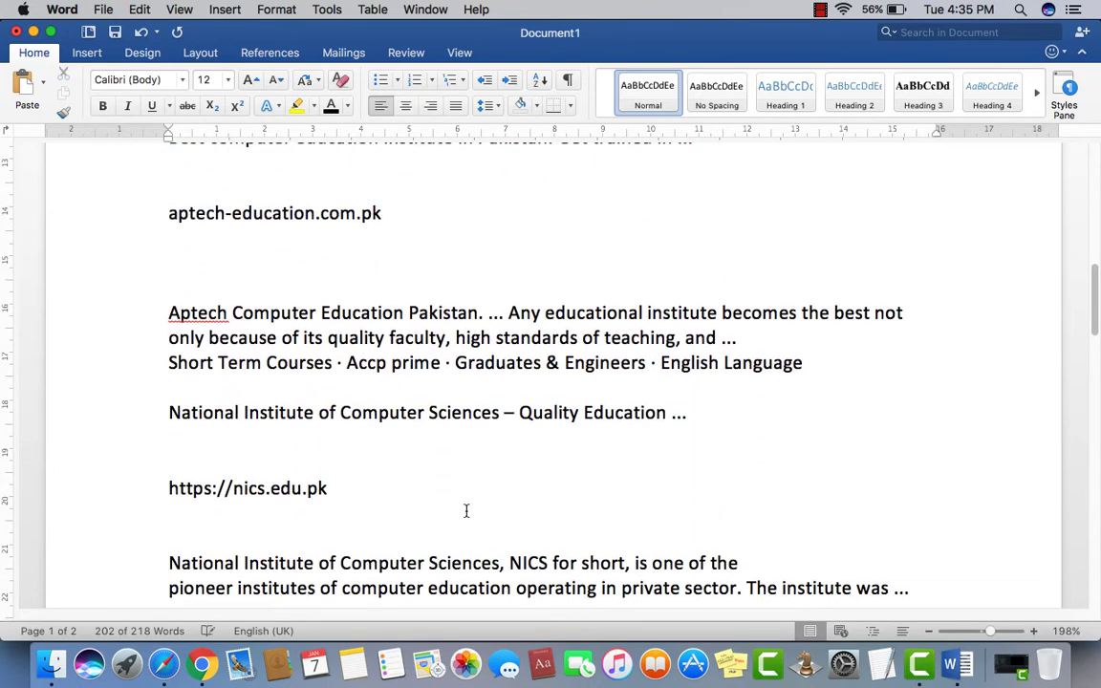
scroll(471, 516, down, 5)
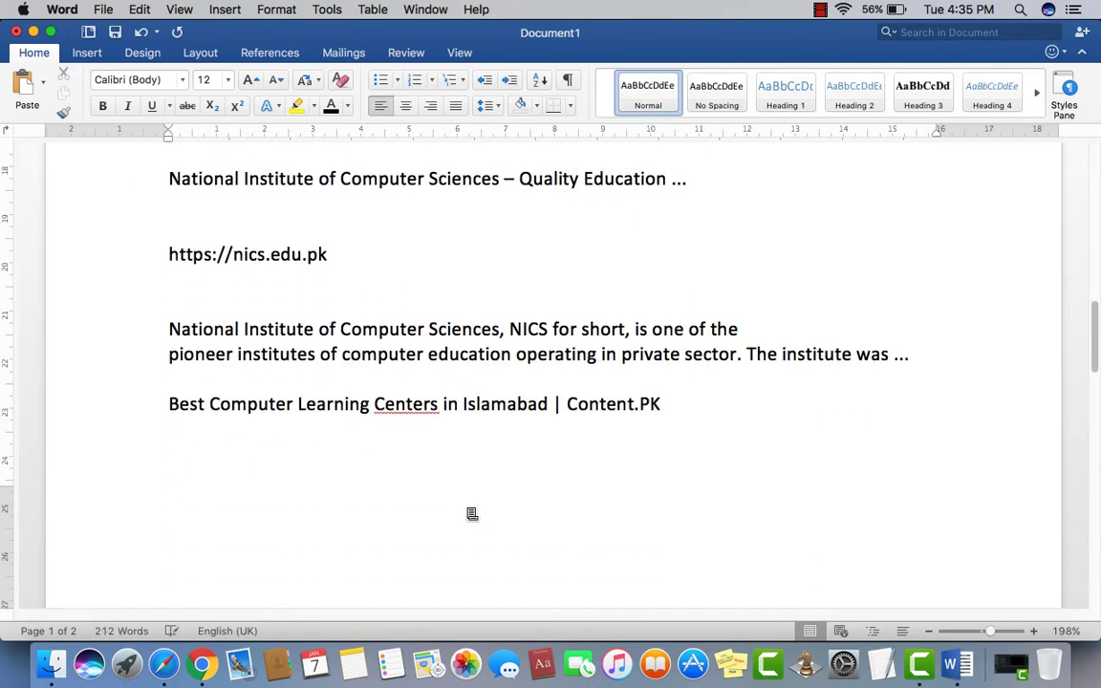
scroll(470, 512, down, 5)
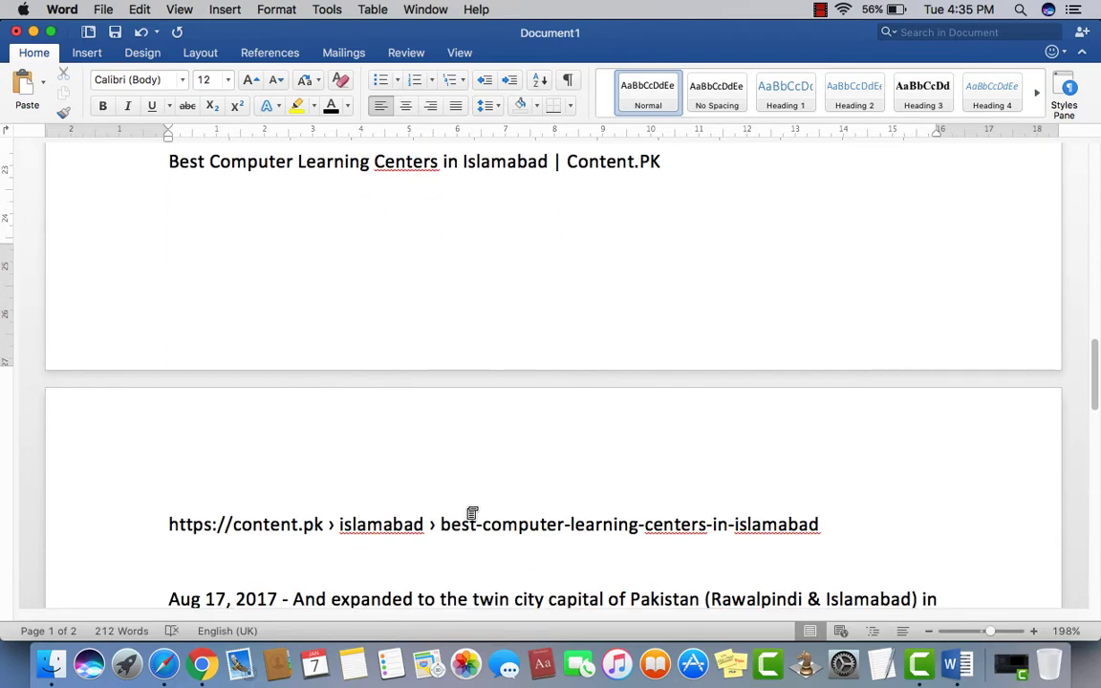
scroll(468, 509, down, 8)
scroll(471, 509, up, 7)
scroll(472, 510, up, 4)
scroll(516, 508, up, 5)
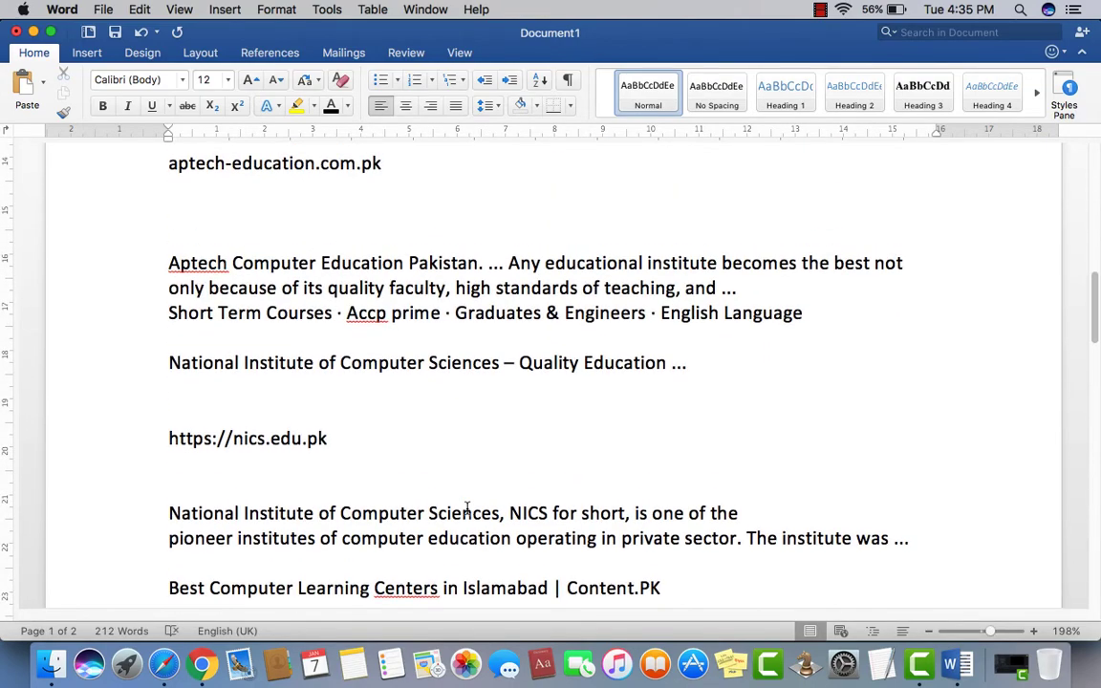
scroll(439, 478, up, 4)
scroll(431, 472, up, 1)
scroll(382, 440, up, 2)
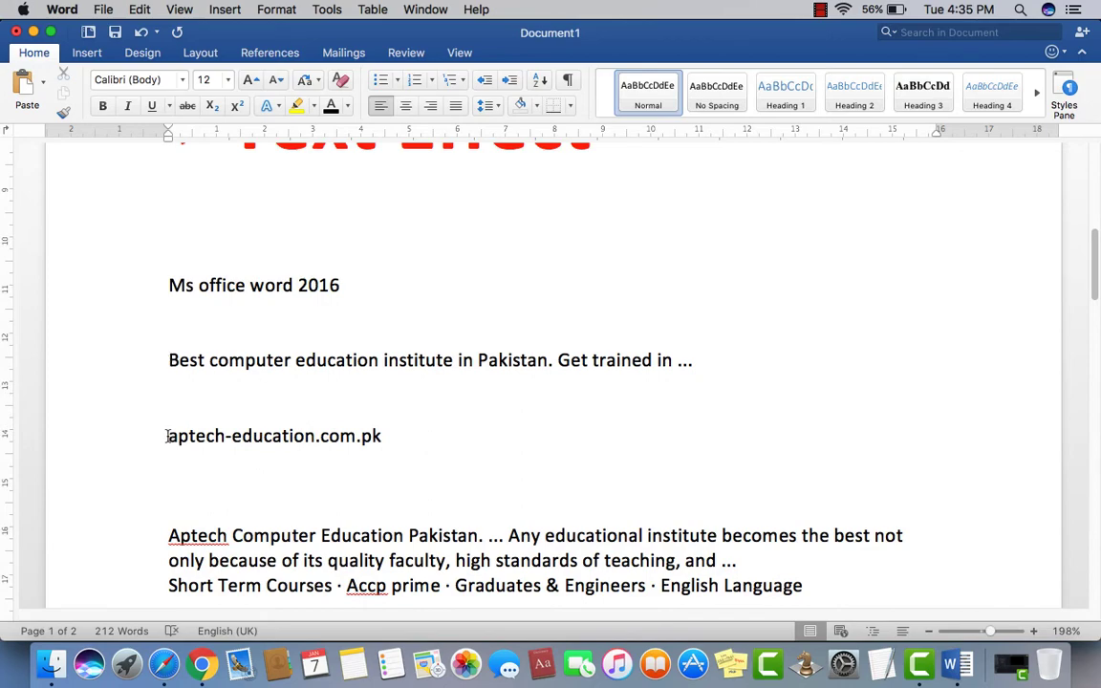
mouse_move(166, 434)
mouse_down()
mouse_move(559, 684)
mouse_move(560, 530)
mouse_up()
key(BackSpace)
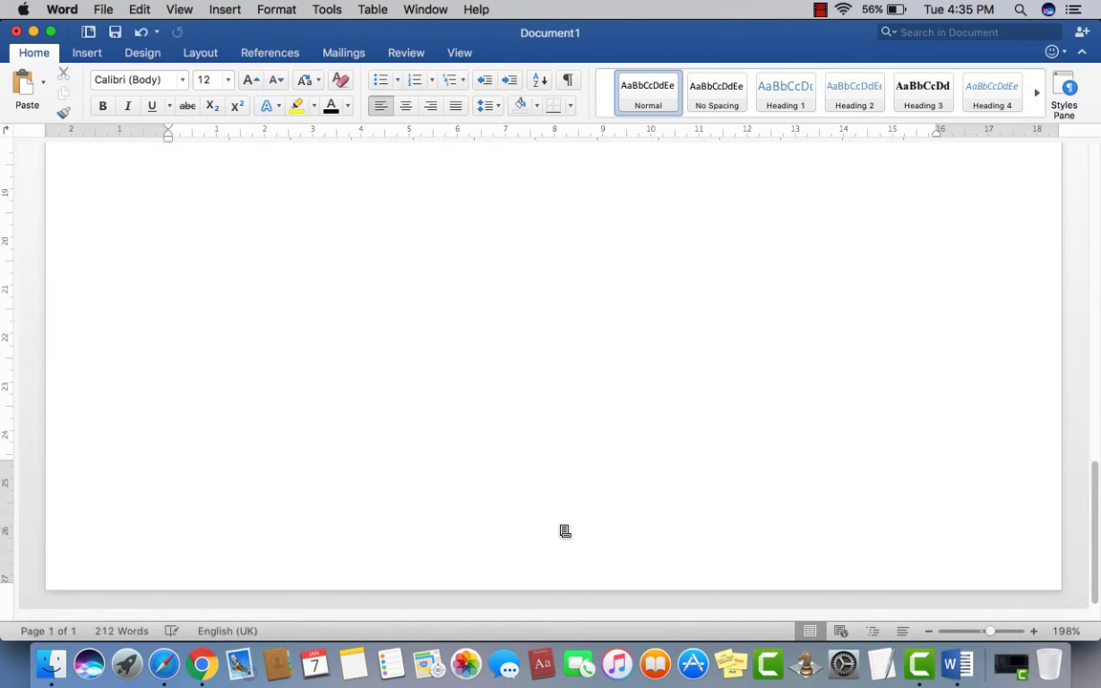
scroll(557, 459, up, 5)
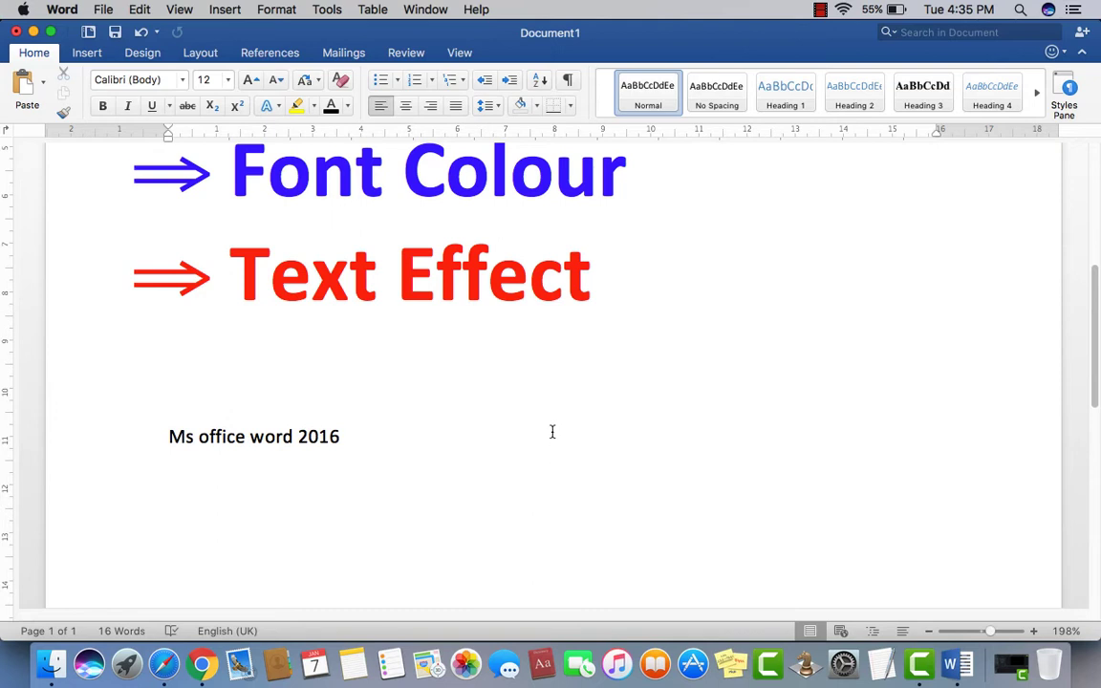
scroll(553, 432, up, 2)
scroll(553, 432, up, 1)
scroll(552, 432, up, 2)
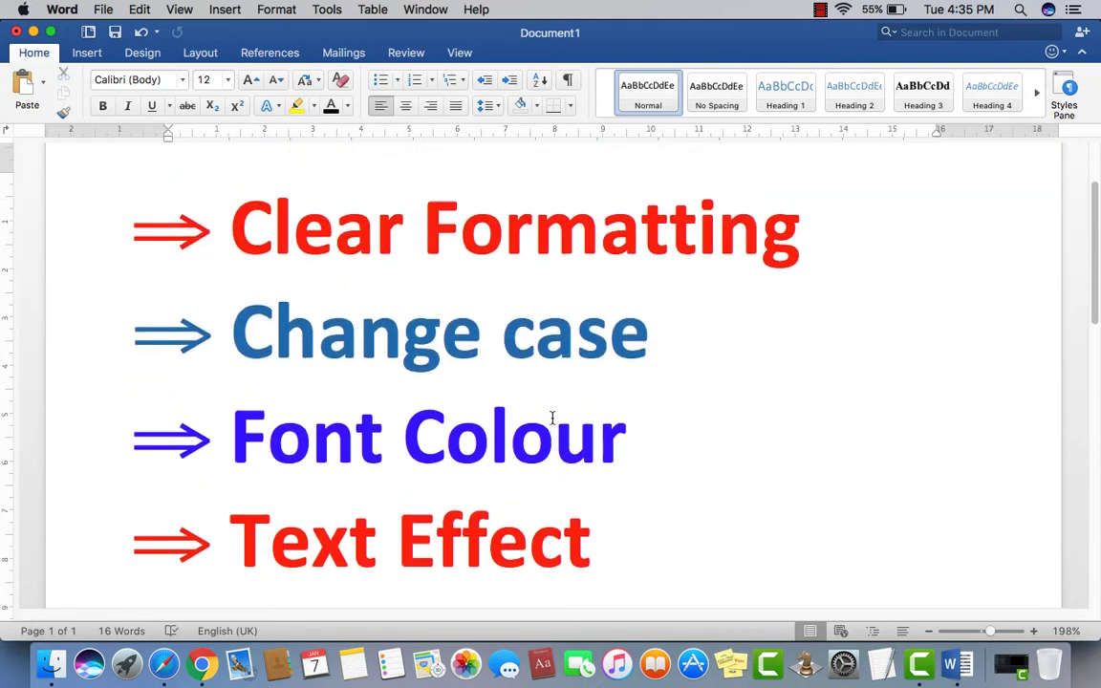
click(648, 337)
triple_click(453, 320)
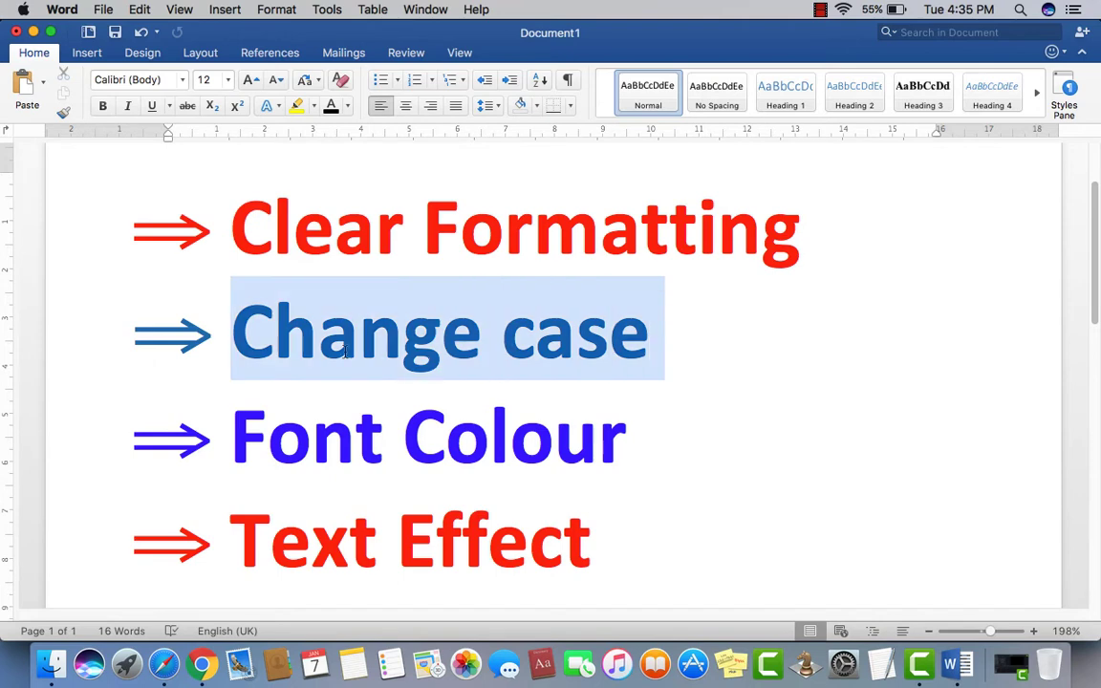
click(750, 435)
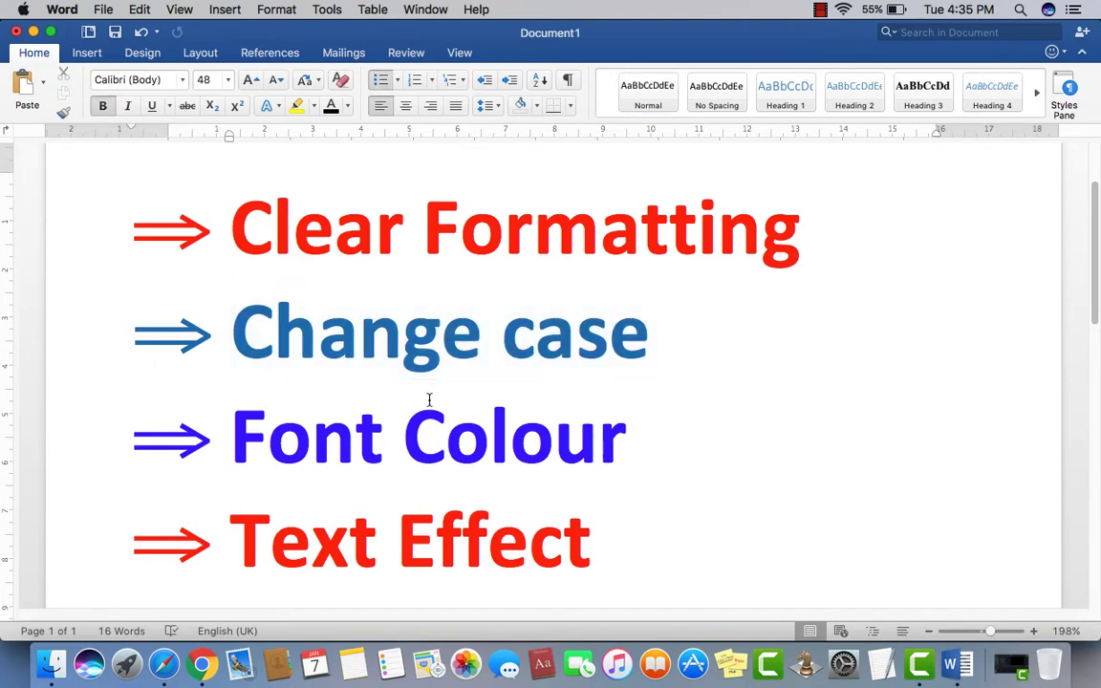
- Erase 'Ms office word 2016' below Text Effect and type '=rand()' in its place
scroll(429, 399, up, 2)
scroll(429, 399, down, 3)
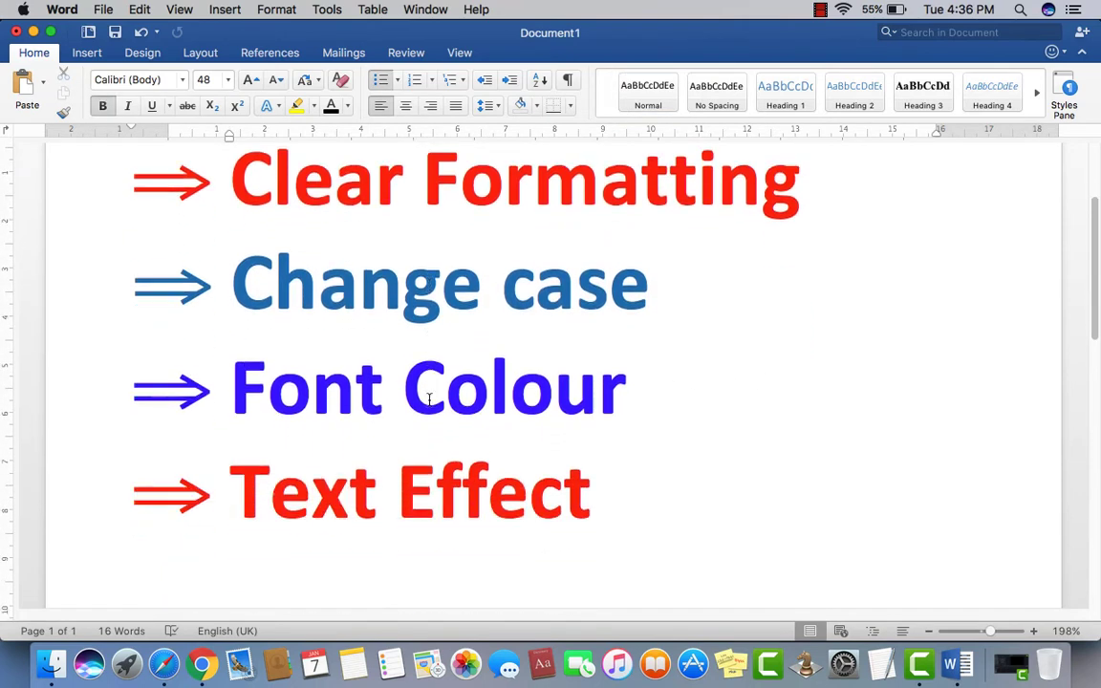
scroll(429, 399, down, 3)
scroll(401, 392, down, 3)
click(342, 331)
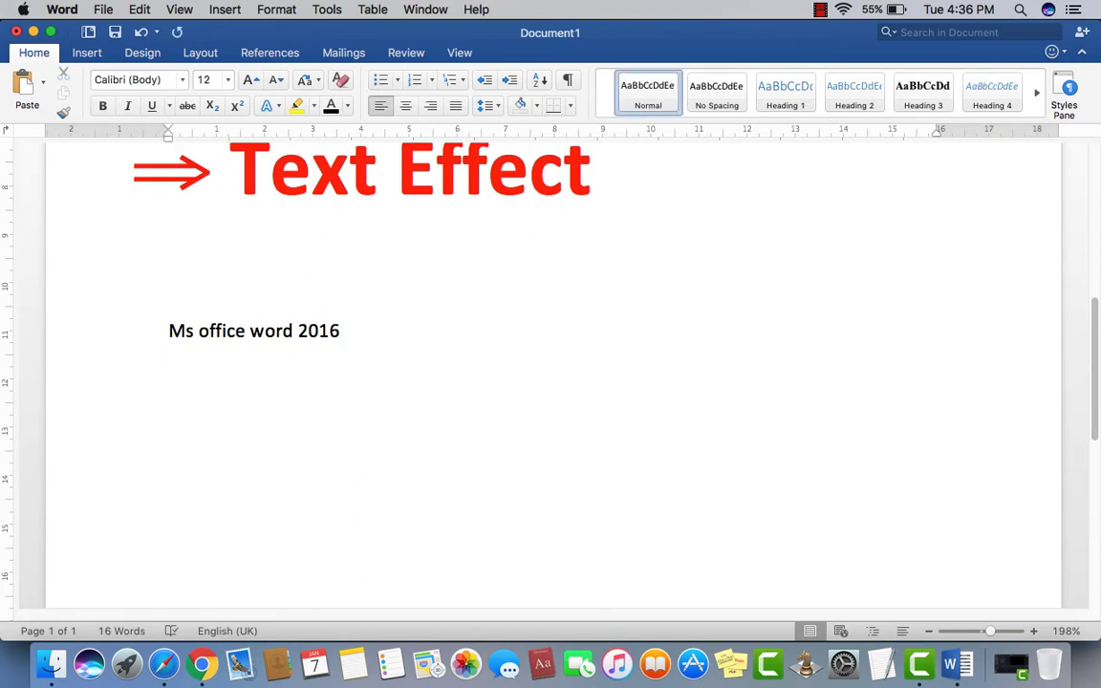
key(BackSpace)
key(BackSpace)
key(BackSpace)
key(BackSpace)
key(BackSpace)
key(BackSpace)
key(BackSpace)
key(BackSpace)
key(BackSpace)
key(BackSpace)
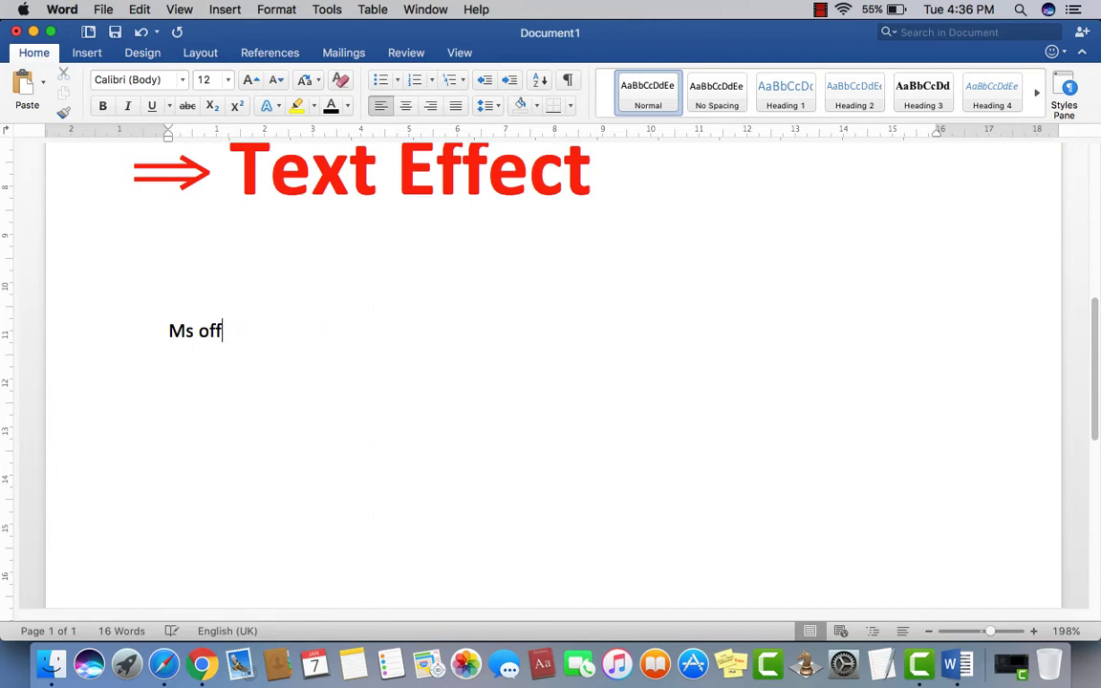
key(BackSpace)
key(BackSpace)
key(BackSpace)
key(BackSpace)
key(BackSpace)
key(BackSpace)
key(BackSpace)
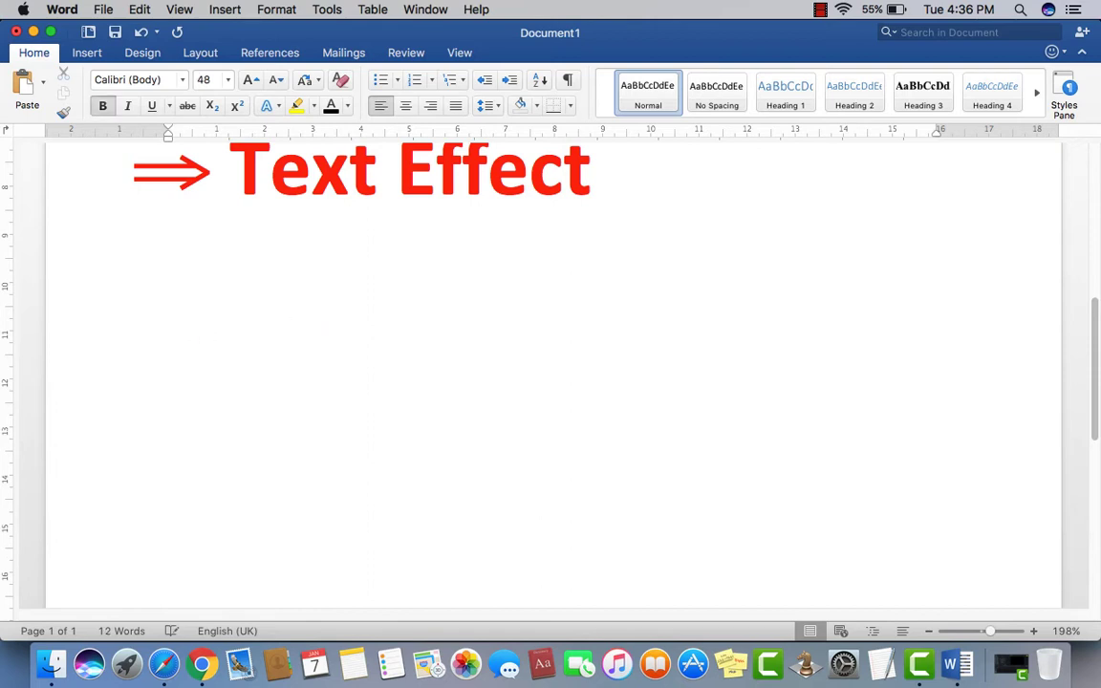
text(=r)
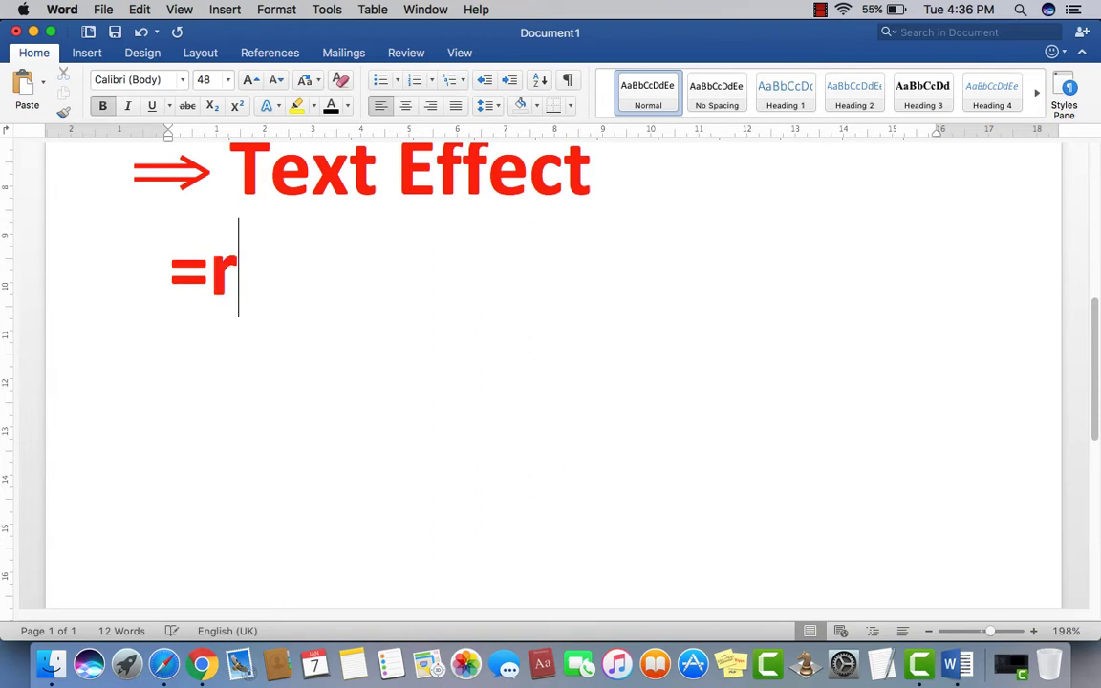
text(and()
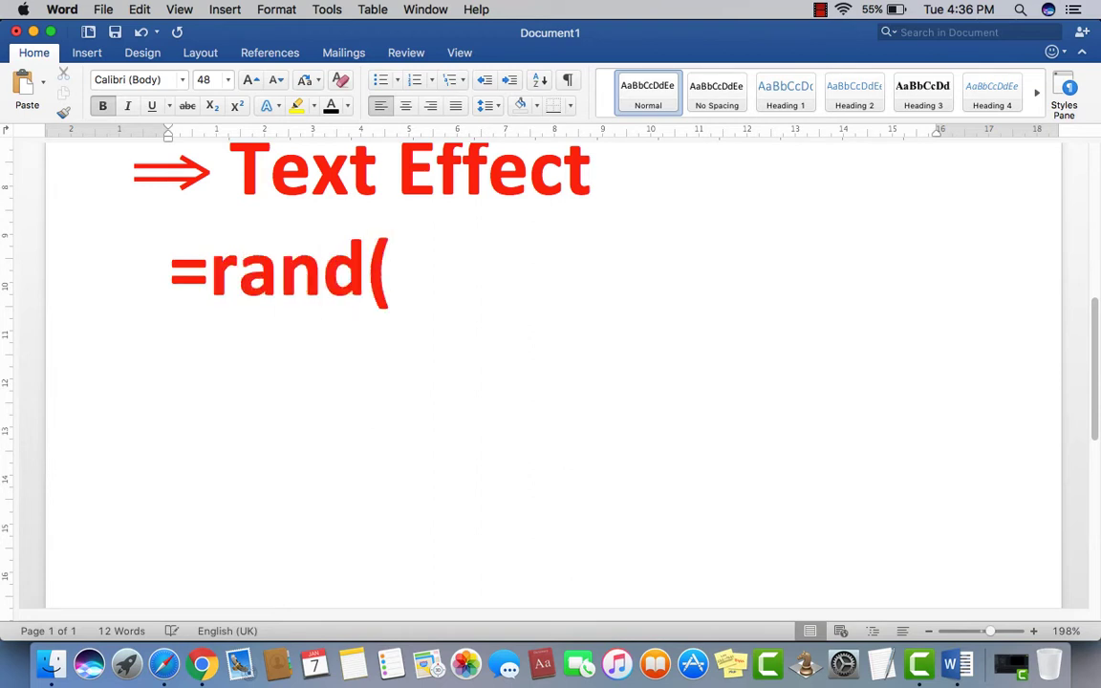
text())
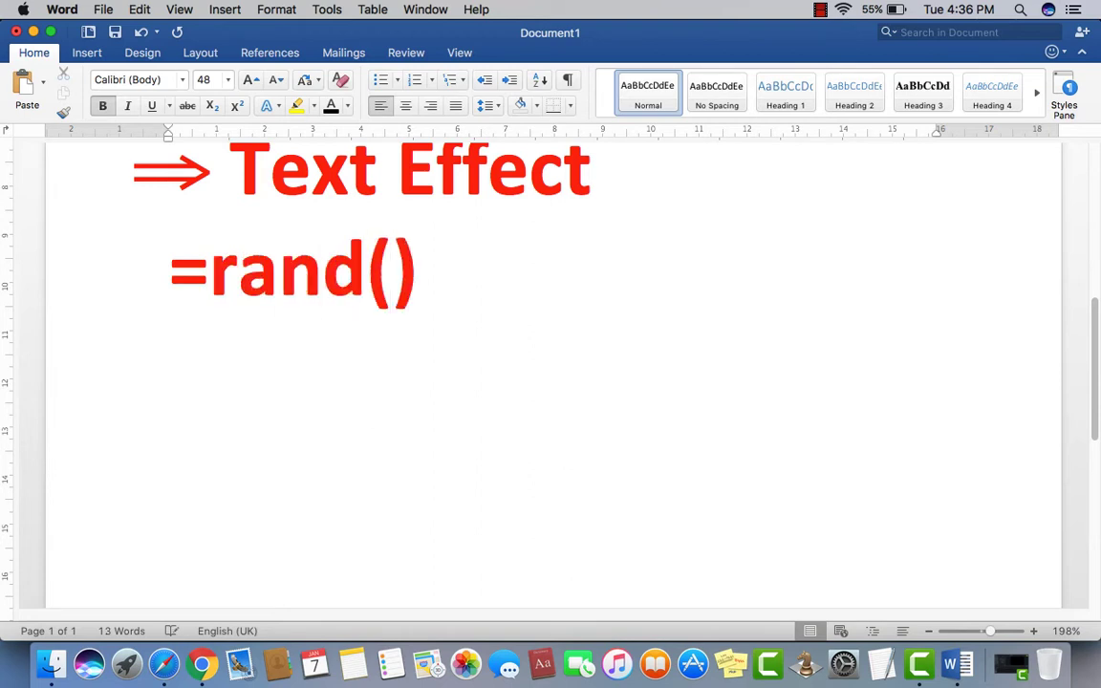
- Clear the red formatting from '=rand()' and expand it into sample paragraphs
drag(444, 284, 170, 277)
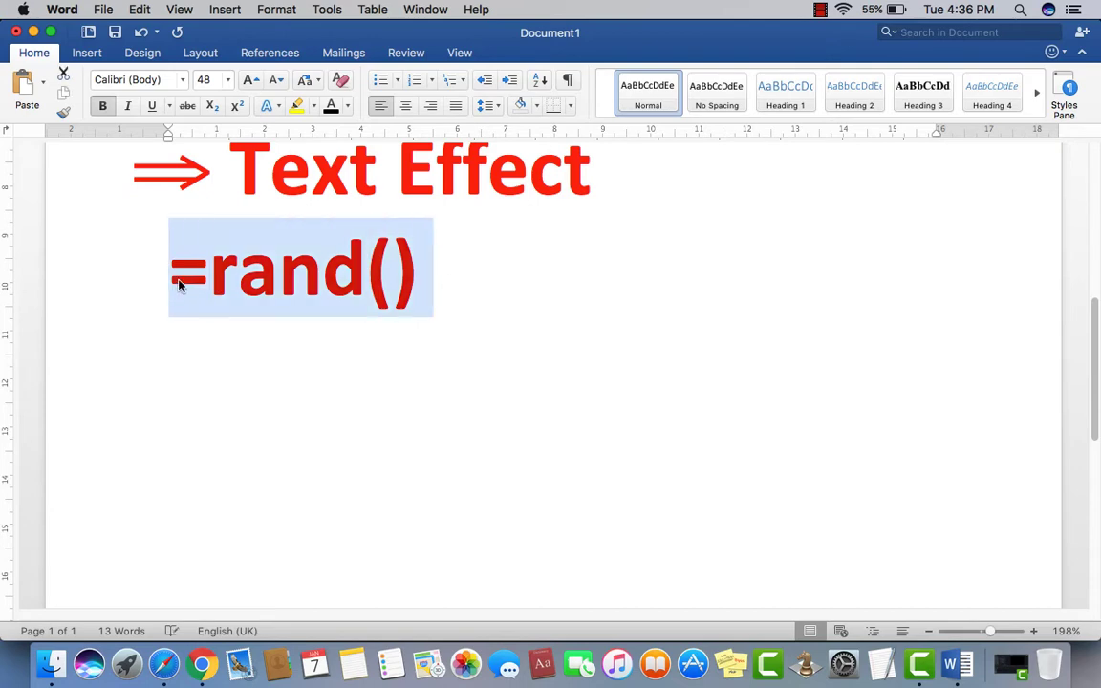
click(340, 81)
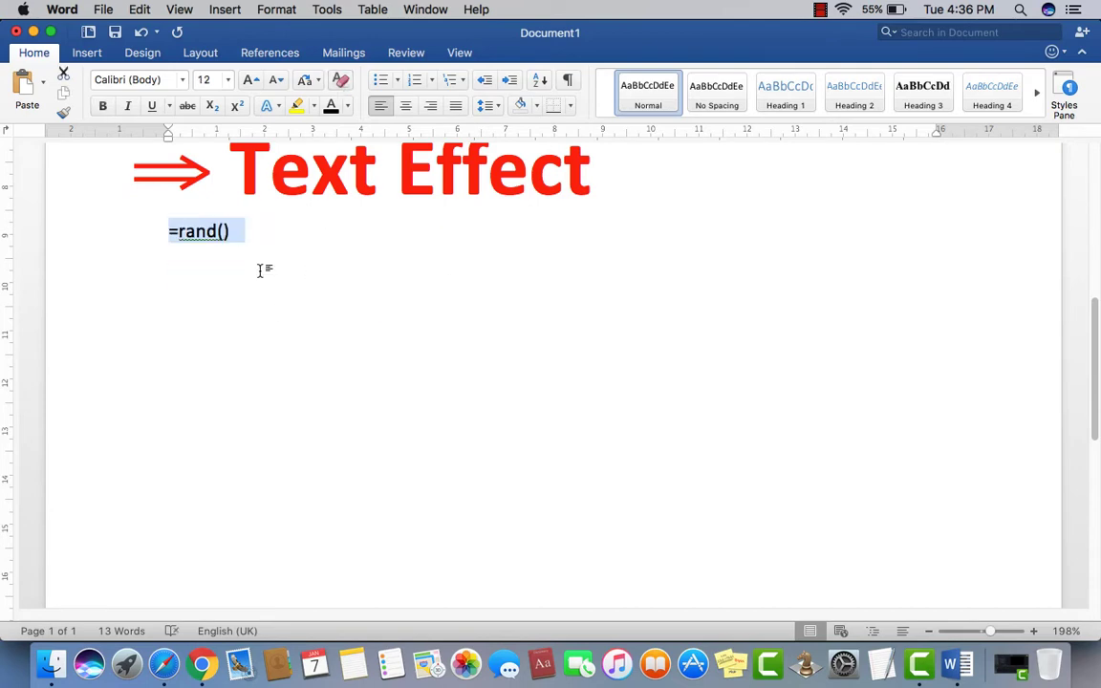
click(253, 245)
key(Return)
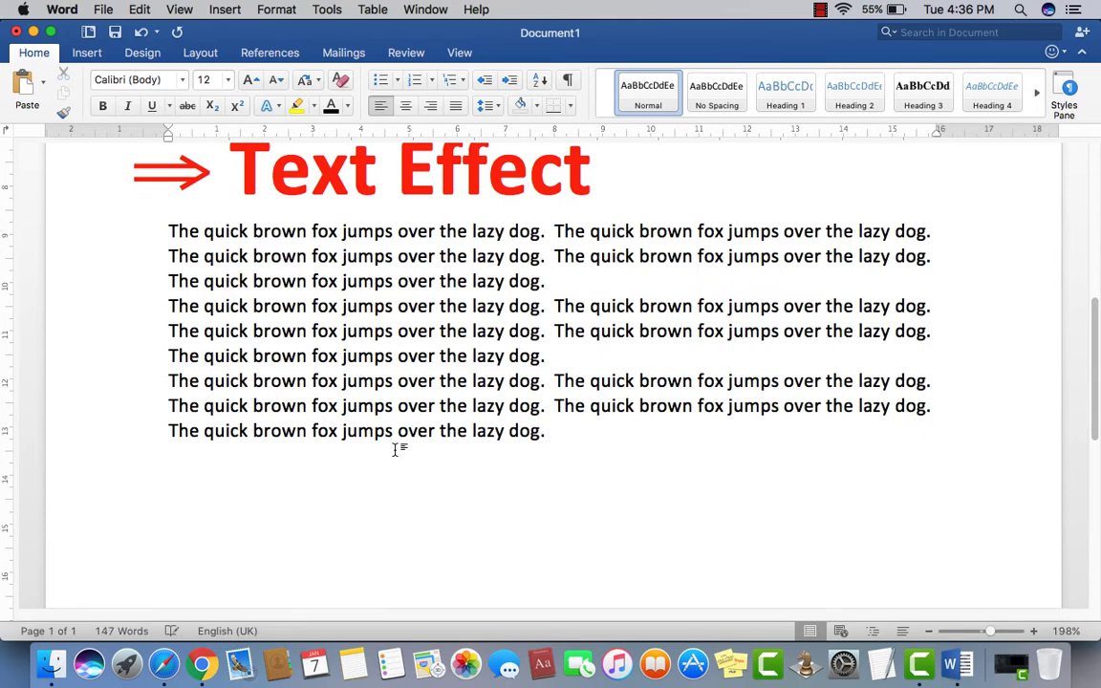
- Select all the generated 'quick brown fox' sample paragraphs
scroll(400, 362, up, 3)
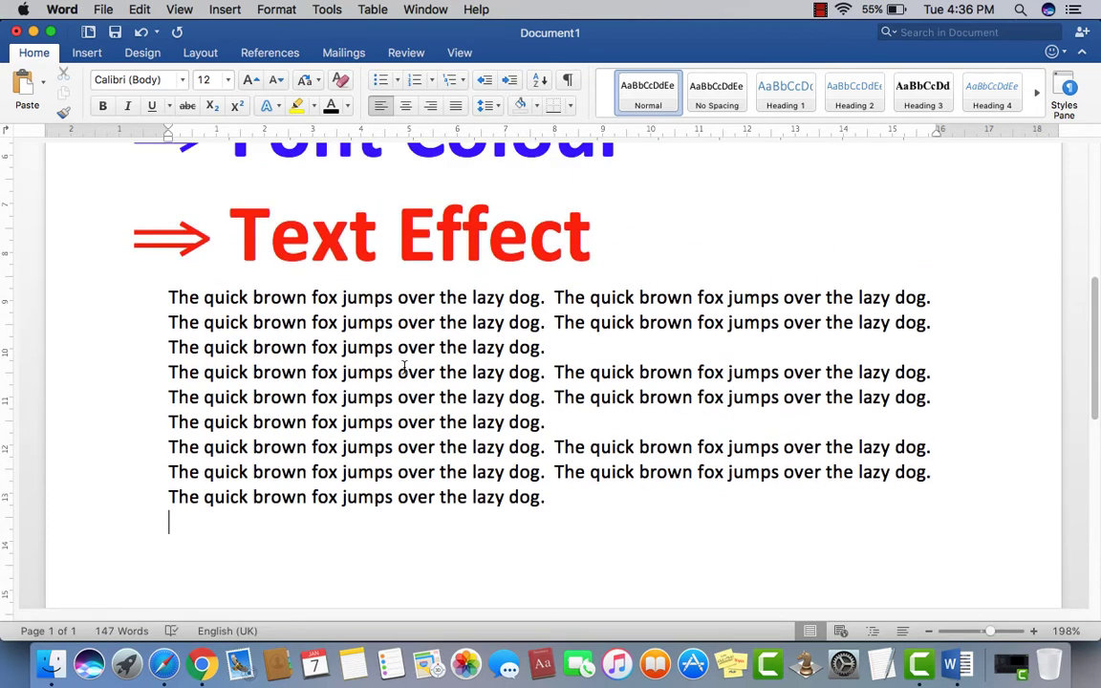
scroll(403, 365, down, 2)
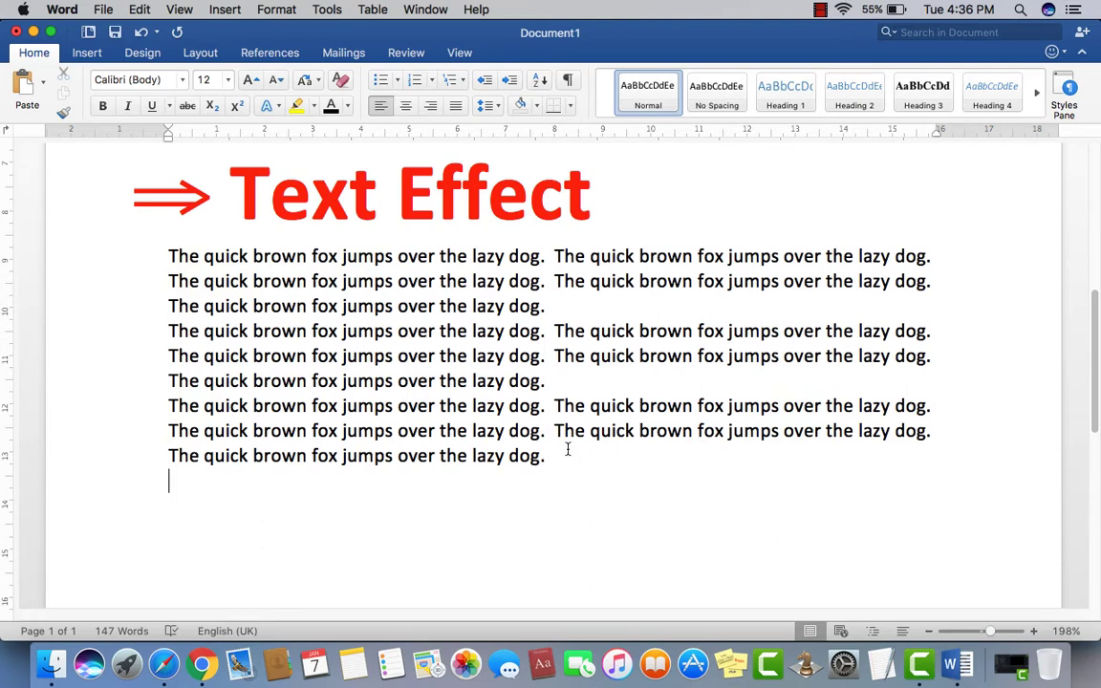
drag(555, 460, 174, 256)
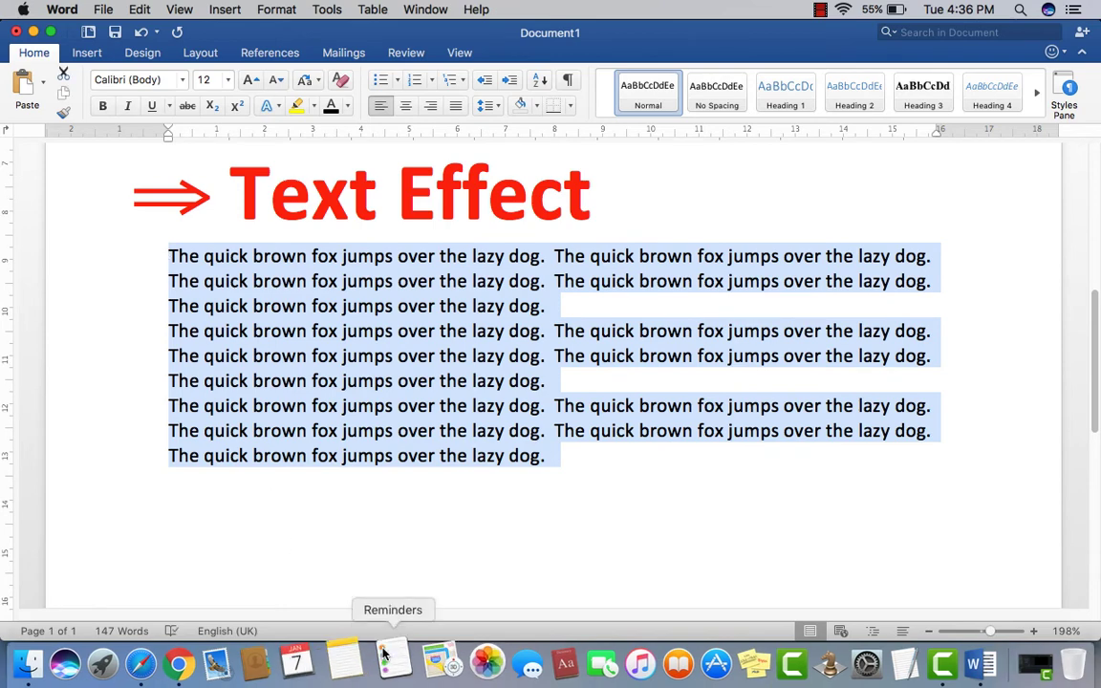
click(363, 462)
drag(560, 457, 176, 246)
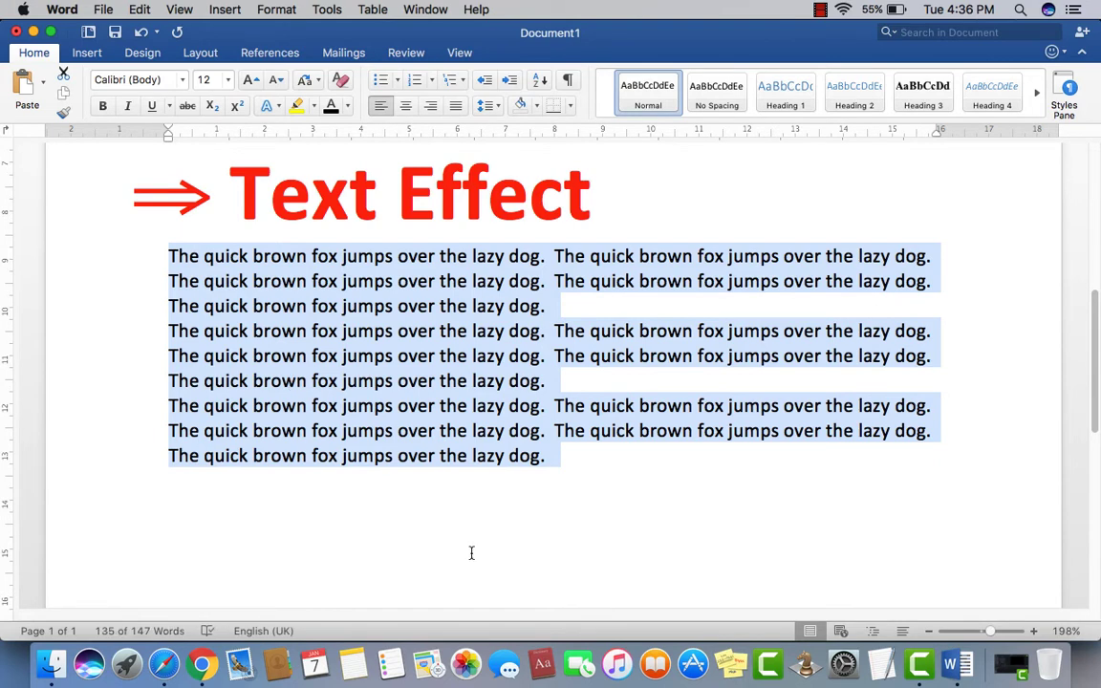
click(550, 482)
drag(560, 458, 149, 245)
- Change the selected quick brown fox paragraphs to UPPERCASE via Change Case
click(316, 84)
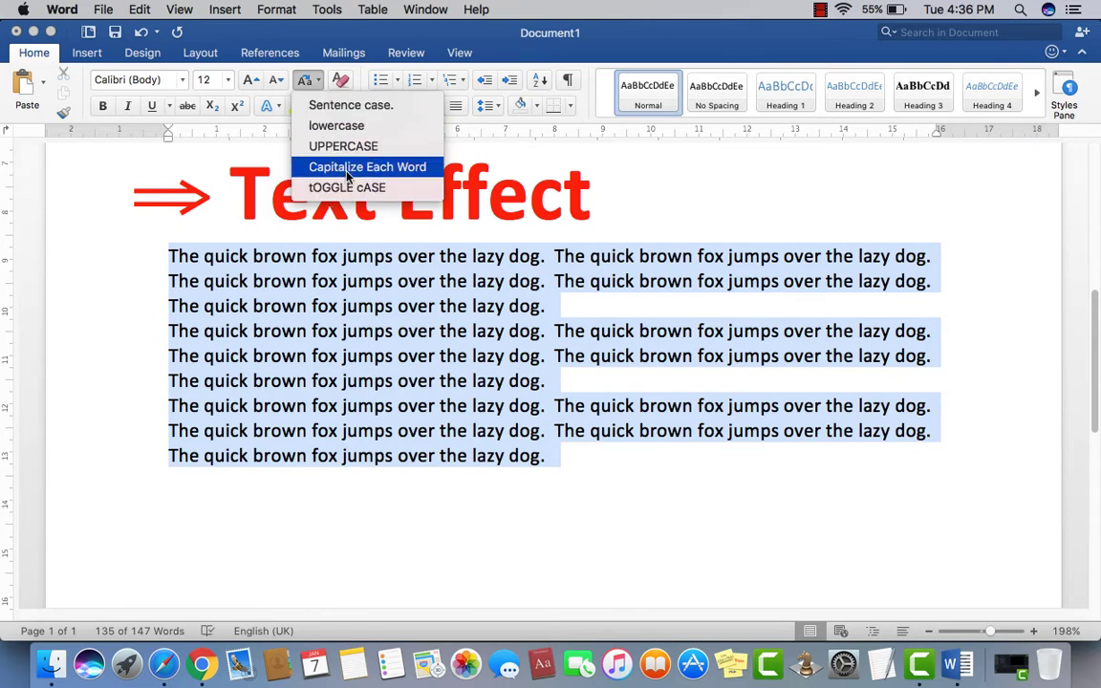
click(342, 146)
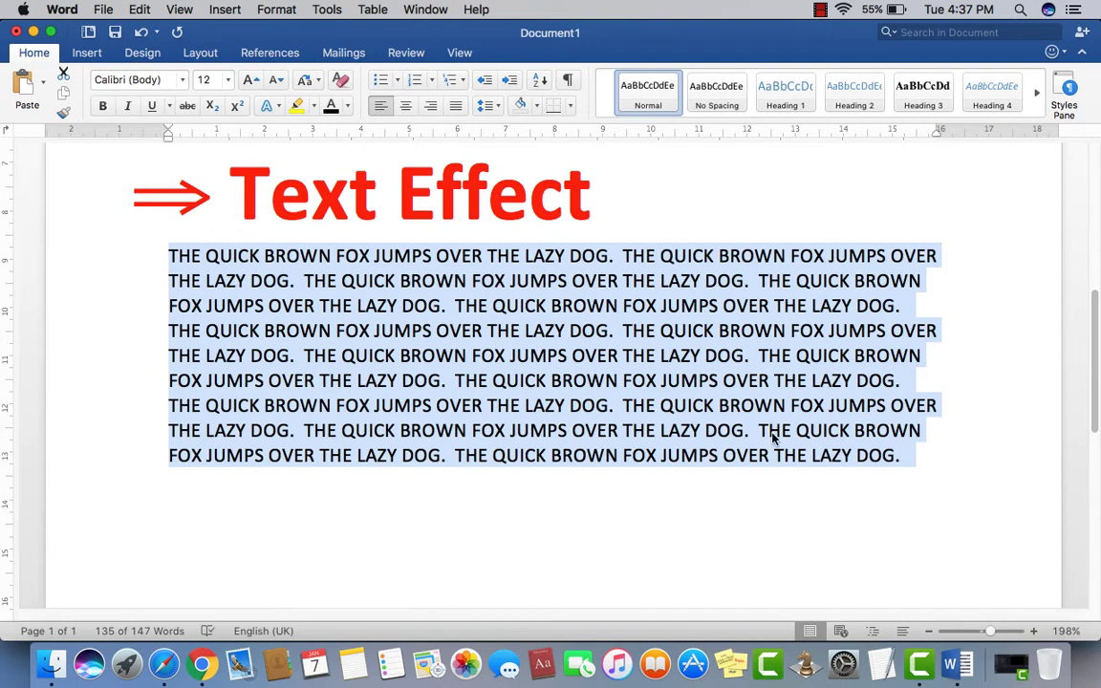
click(698, 499)
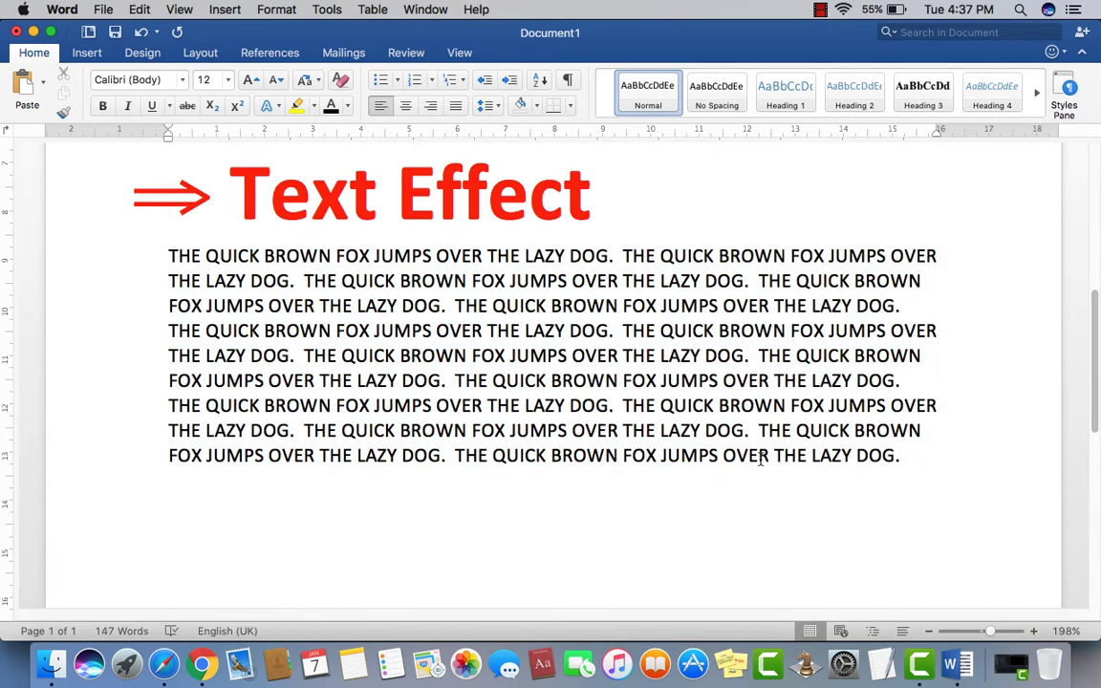
- Type three lines of random capital-letter strings below the sample paragraphs
text(D JFKSADJFKLSDJFLKJSDLKFJSDLKFJ SLKDF)
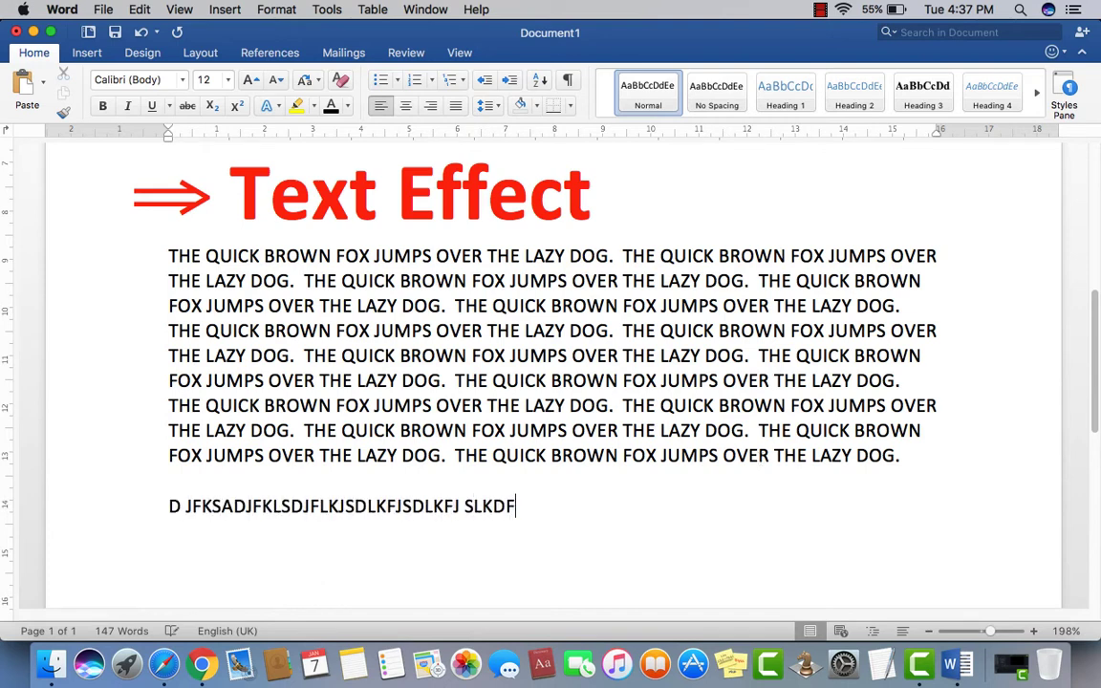
text(J LKSDJFLKSDJ FLKDSJ FKJSD FKLSDF)
key(Return)
text(DSF DSKJFJSD)
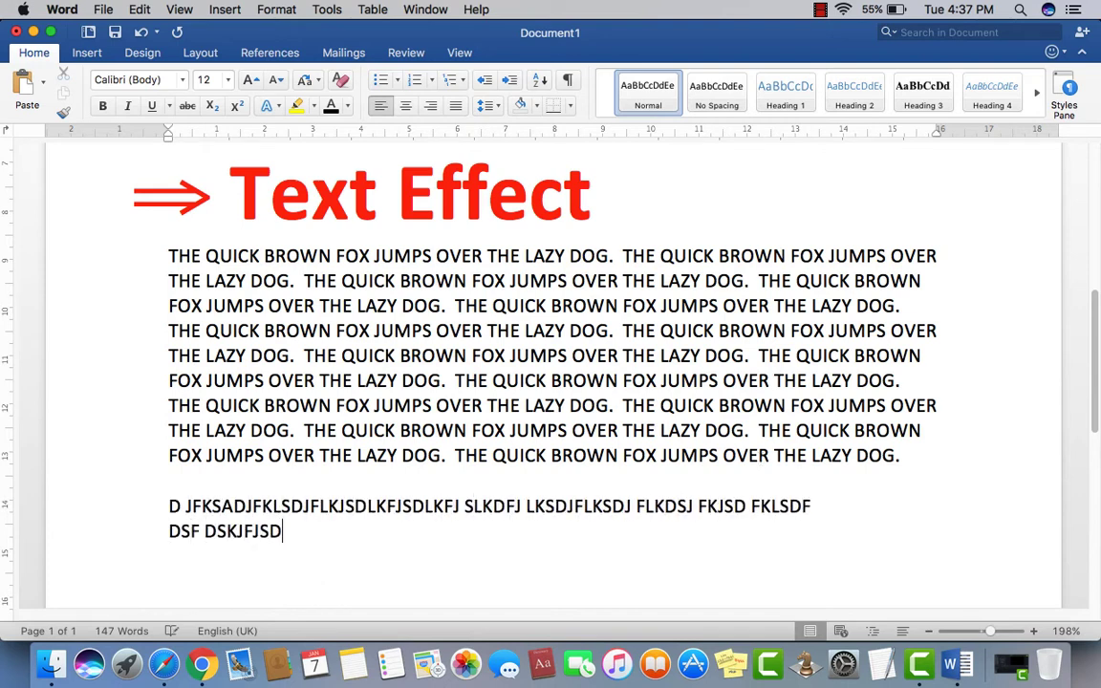
text(LKFJ SDLKFJLKSDF LKSDJF LSDF)
key(Return)
text(SDF SDKFSDJLFKJS DL)
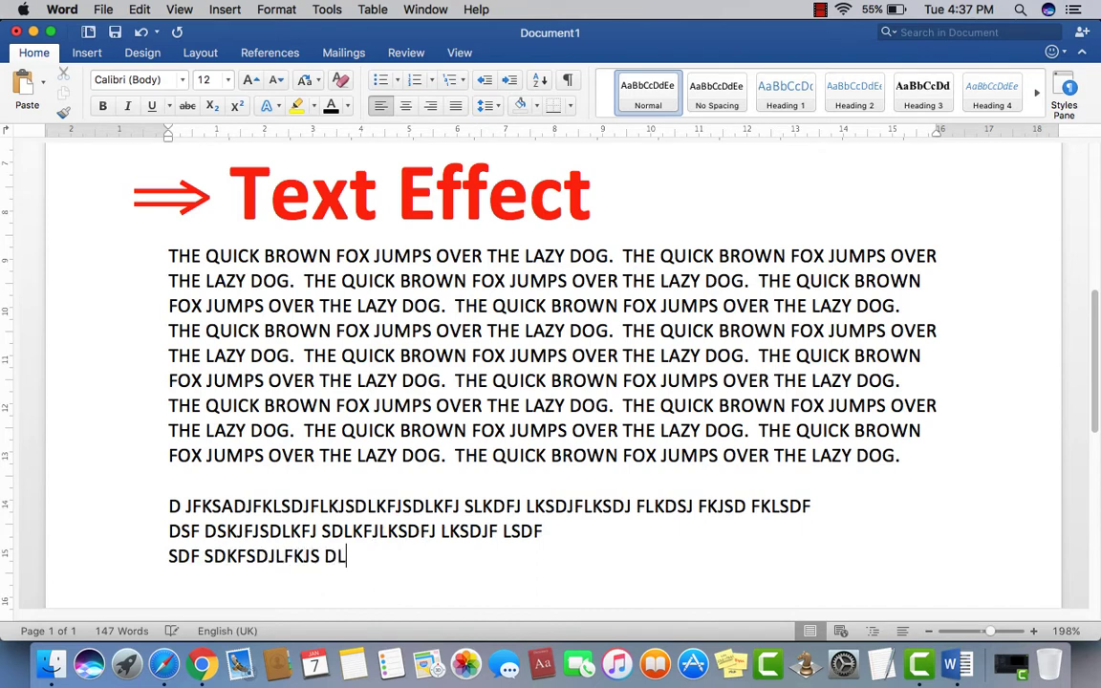
text(KFJSDLKFJS DLKF)
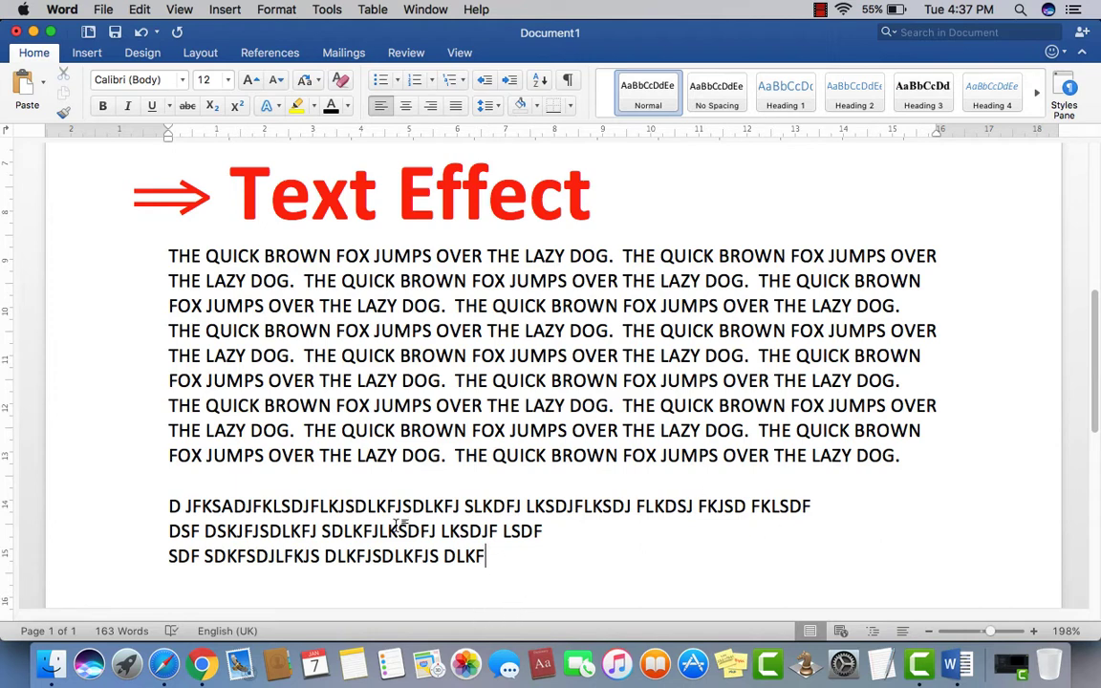
drag(487, 556, 203, 501)
- Convert all body text, paragraphs and filler lines, to Sentence case
click(440, 556)
scroll(502, 561, down, 1)
drag(485, 535, 168, 478)
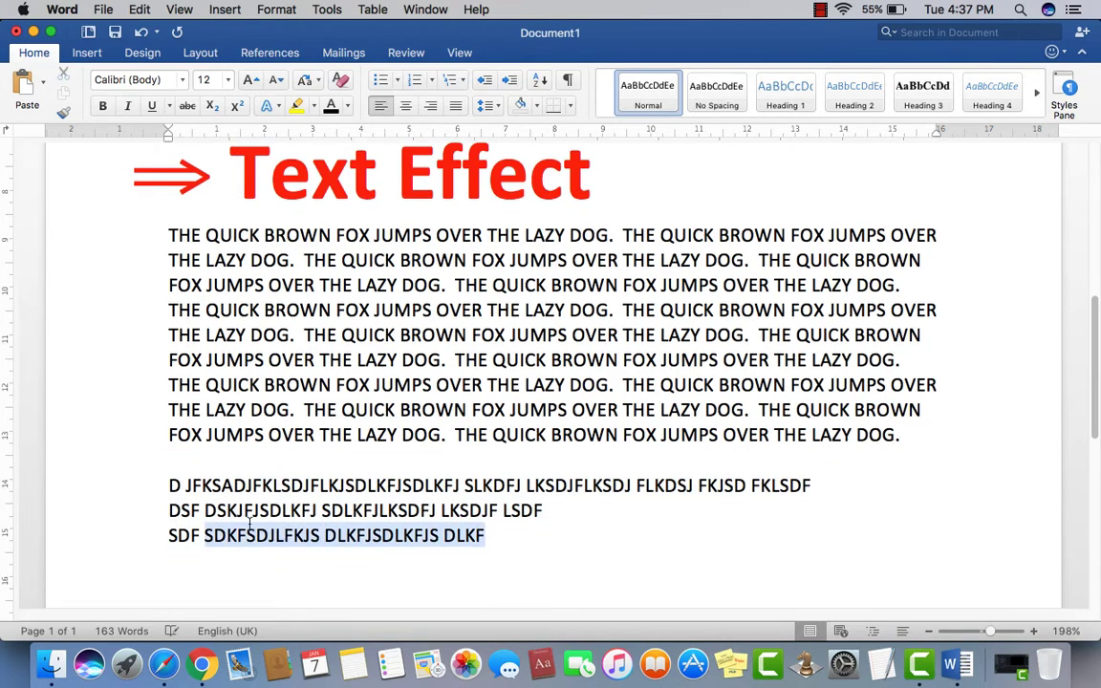
click(321, 510)
drag(516, 535, 141, 229)
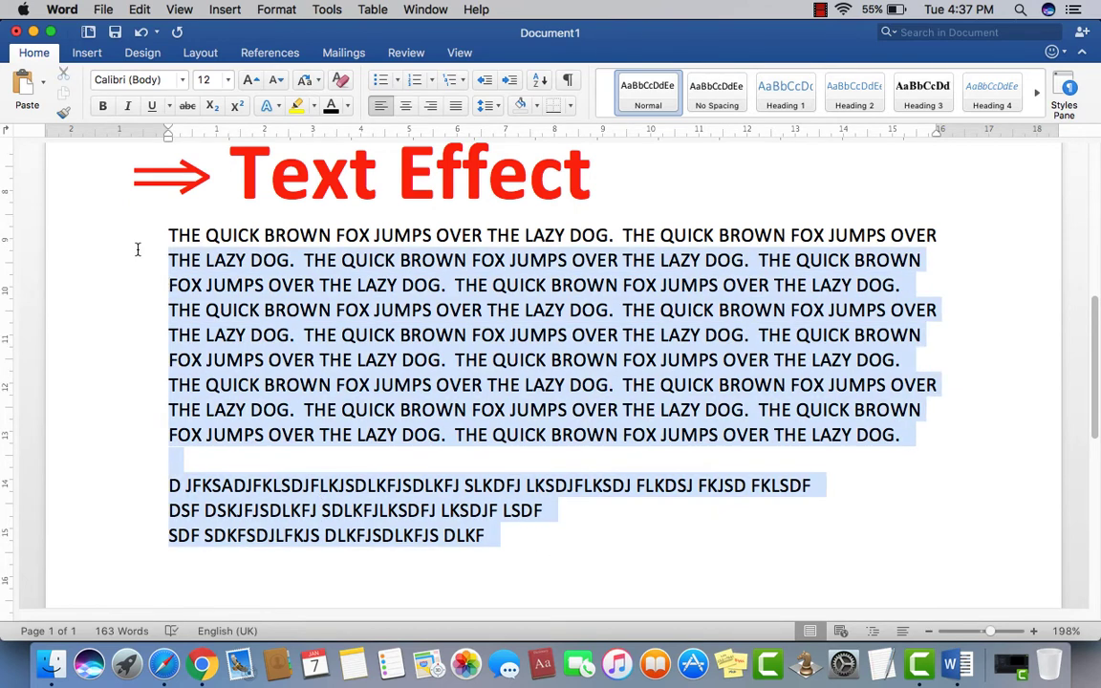
click(318, 81)
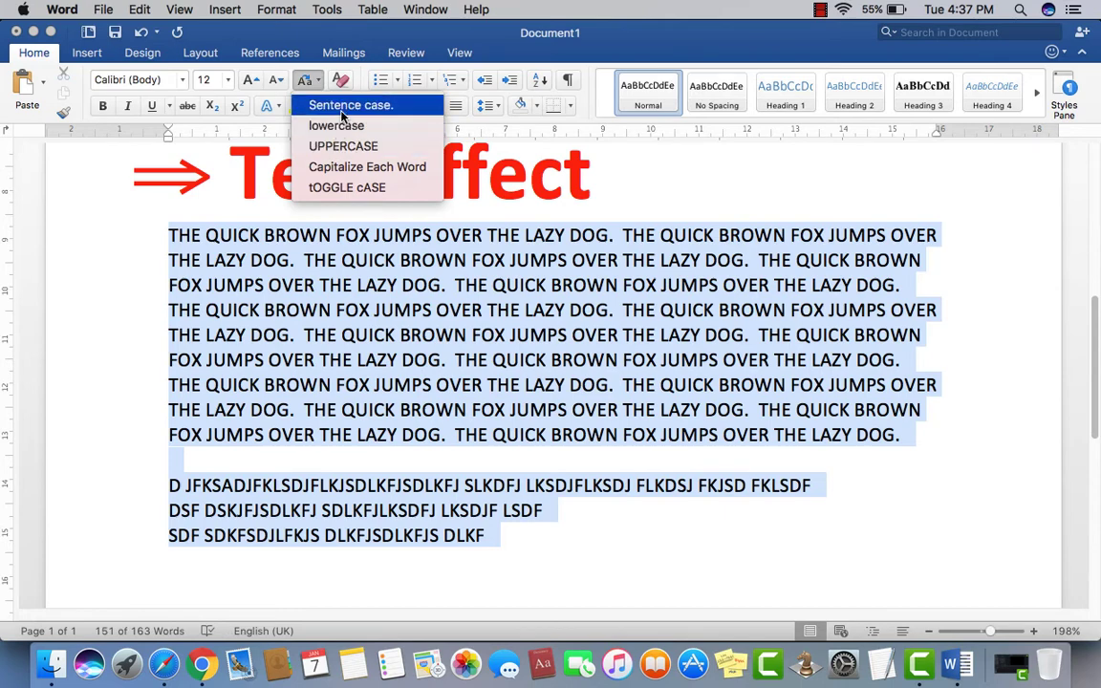
click(341, 107)
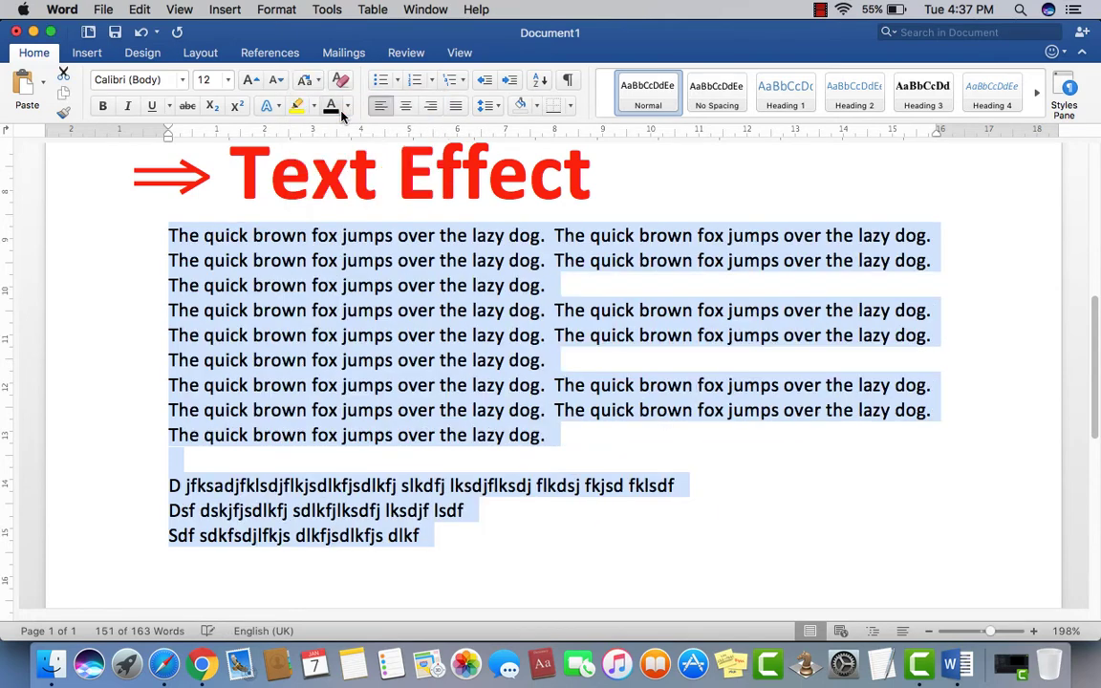
click(183, 243)
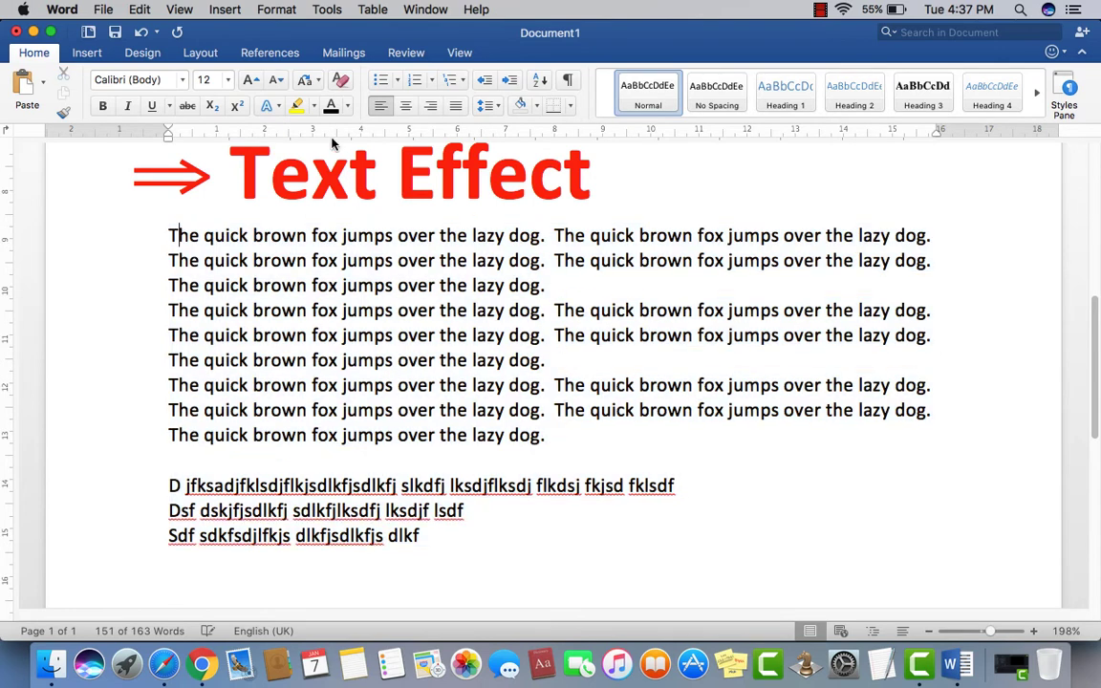
- Reselect the three filler lines and bring up the change-case options again
drag(433, 540, 169, 460)
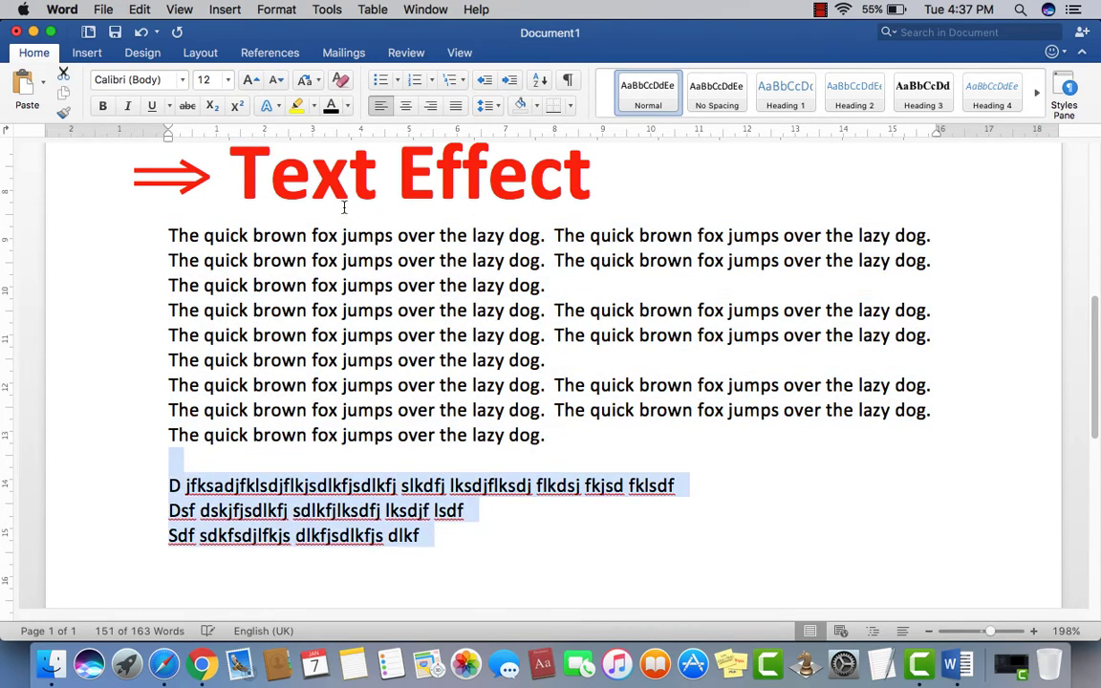
click(378, 105)
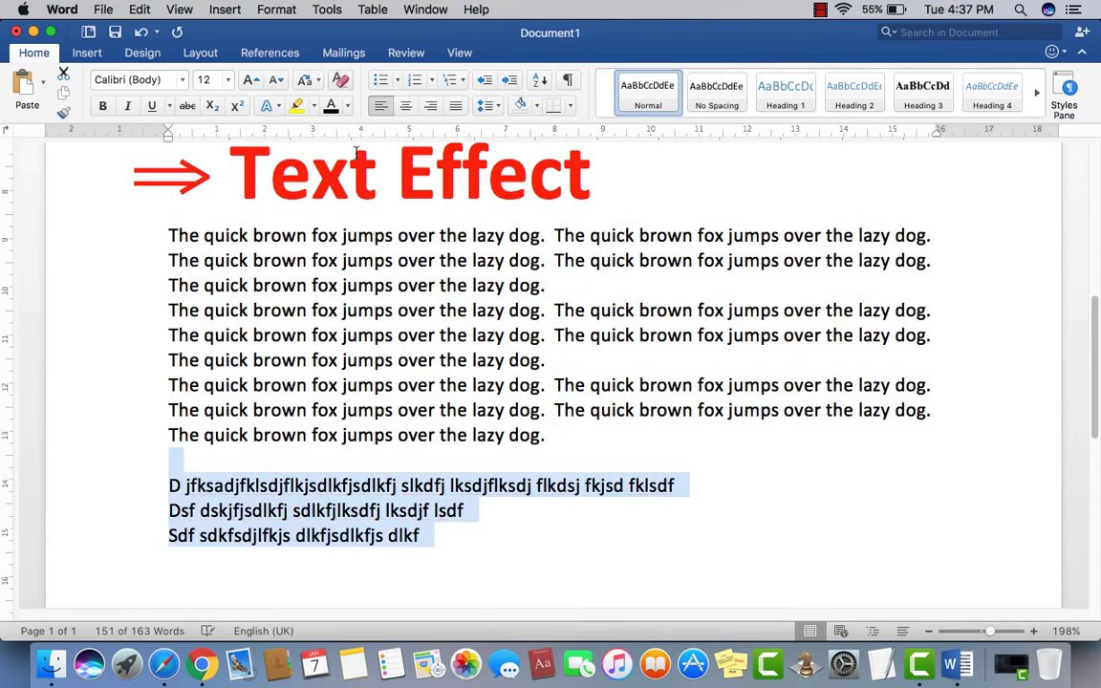
click(304, 79)
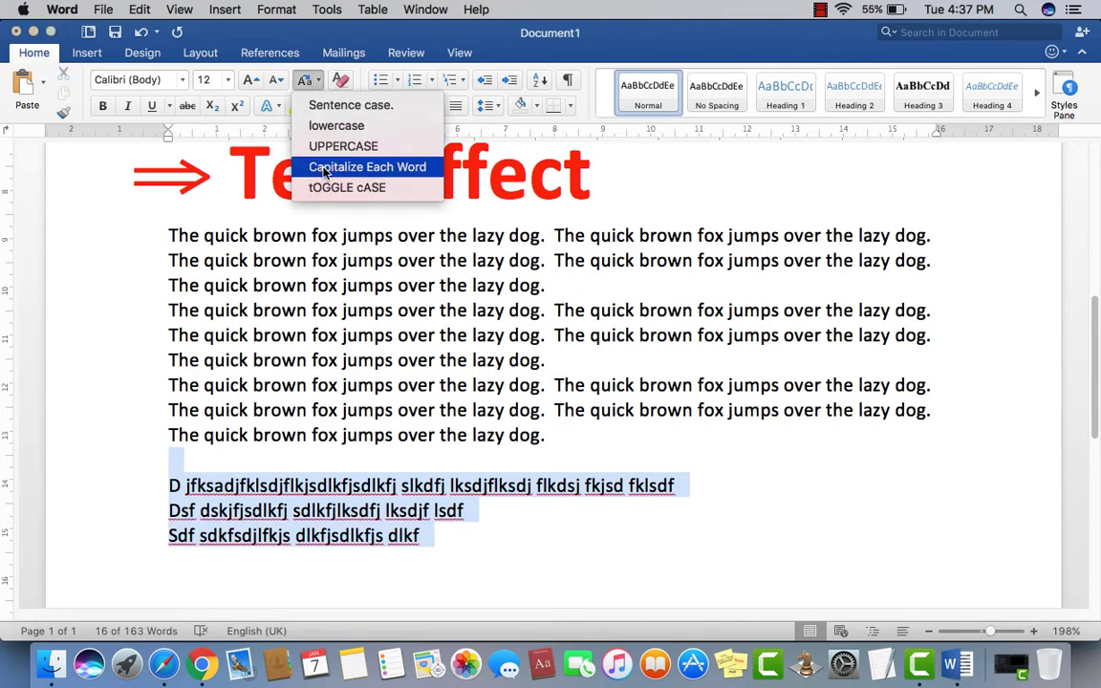
- Change the sample paragraphs to Capitalize Each Word
click(507, 409)
mouse_move(549, 435)
mouse_down()
mouse_move(297, 315)
mouse_move(168, 230)
mouse_up()
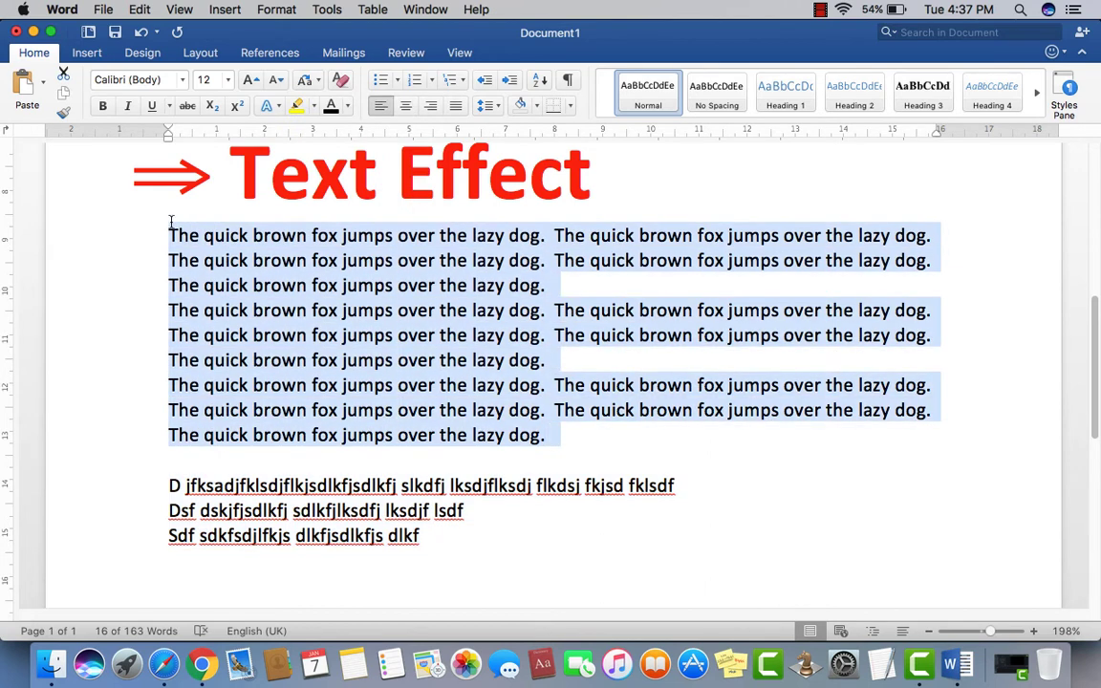
click(306, 81)
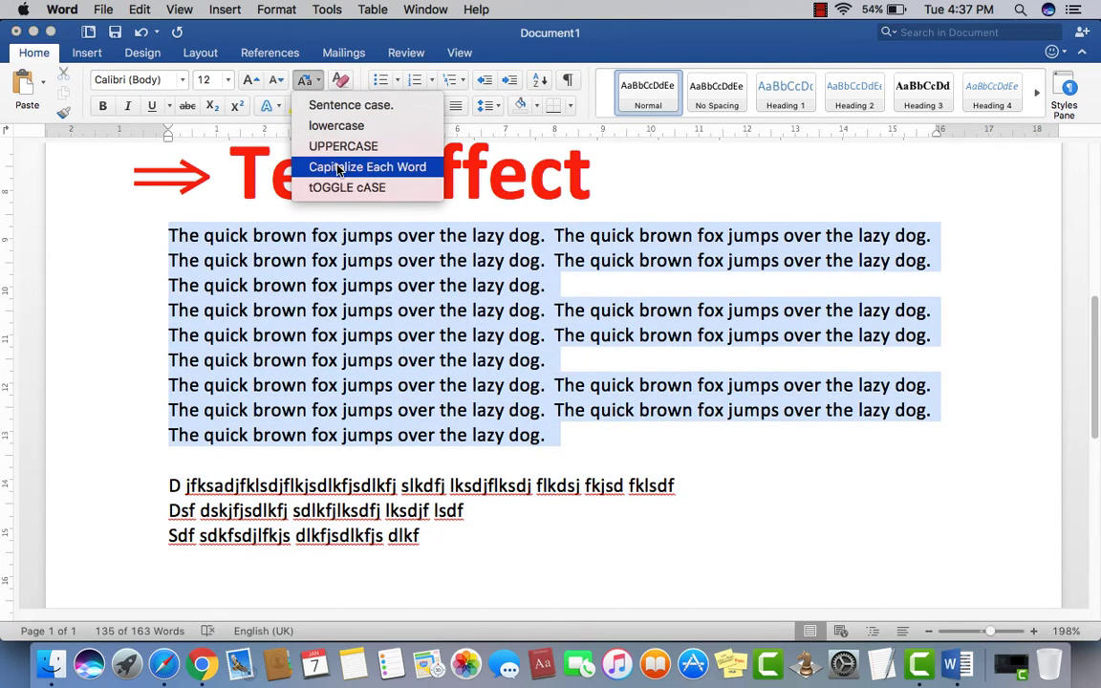
click(338, 168)
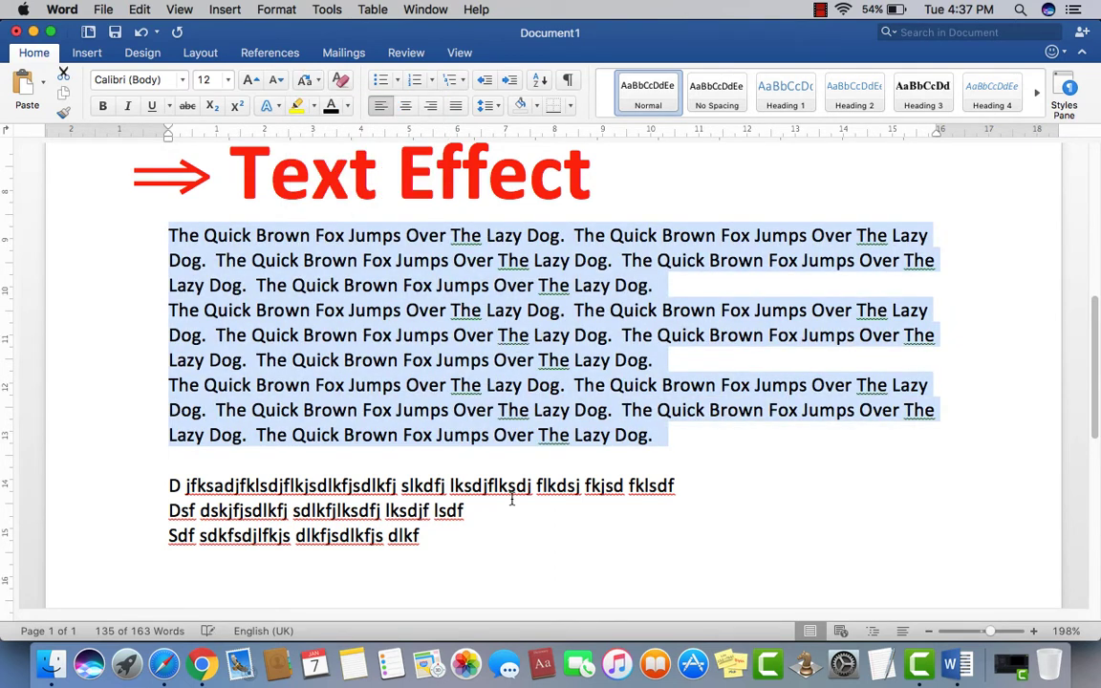
- Remove the three gibberish filler lines below the paragraphs
click(449, 460)
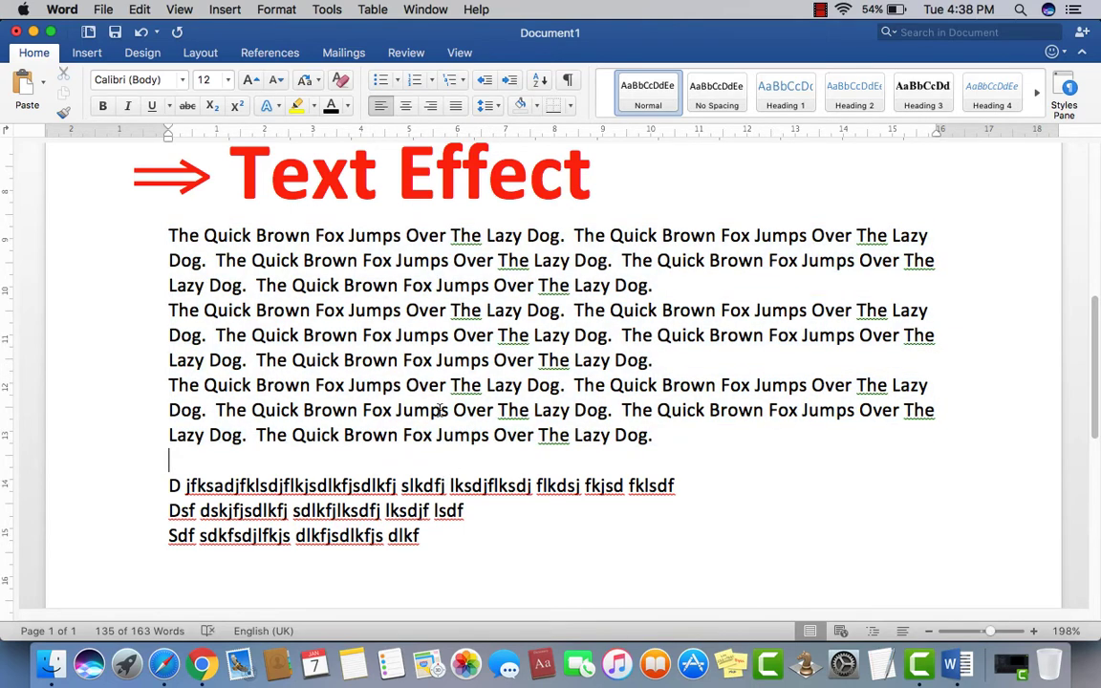
scroll(439, 414, up, 5)
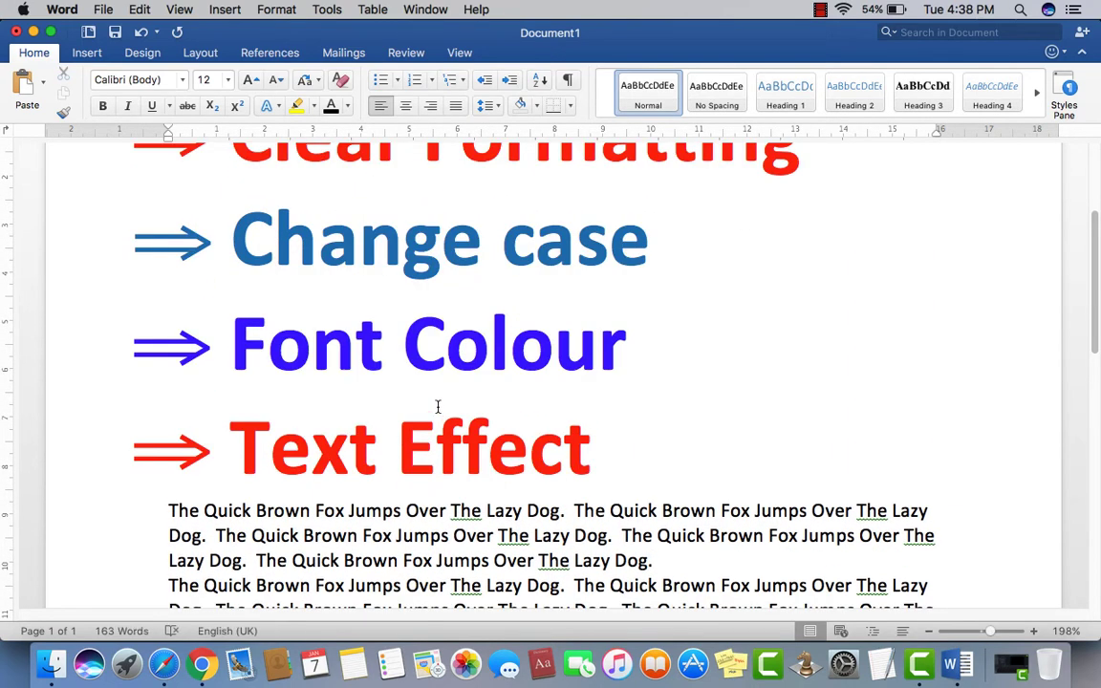
scroll(478, 385, down, 2)
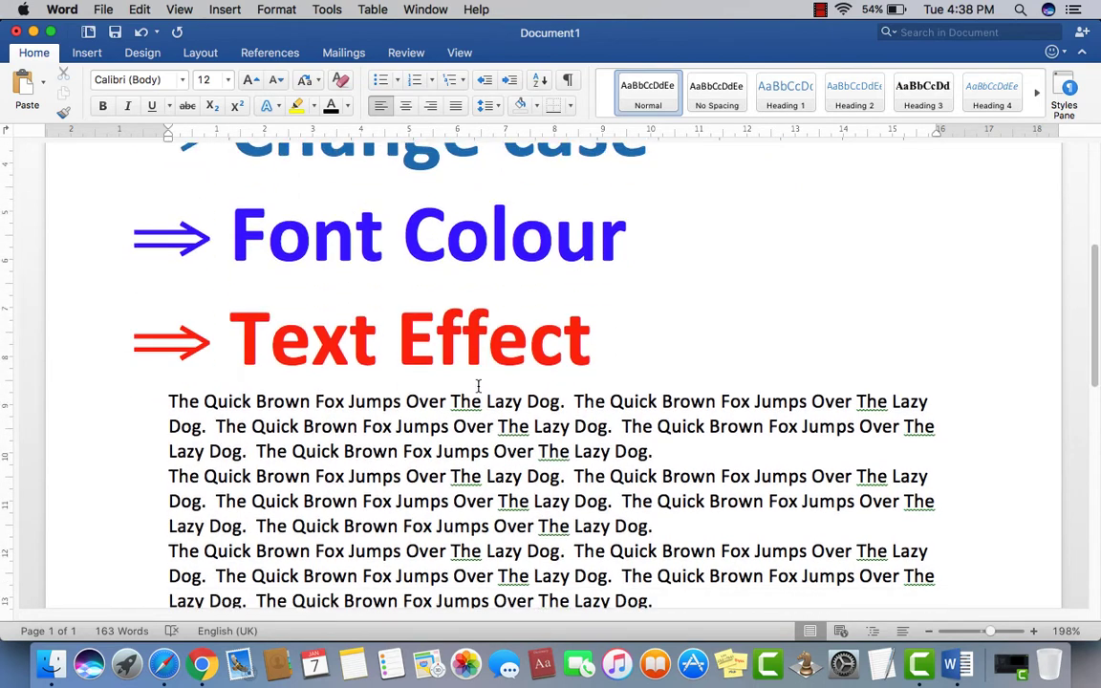
scroll(479, 385, down, 3)
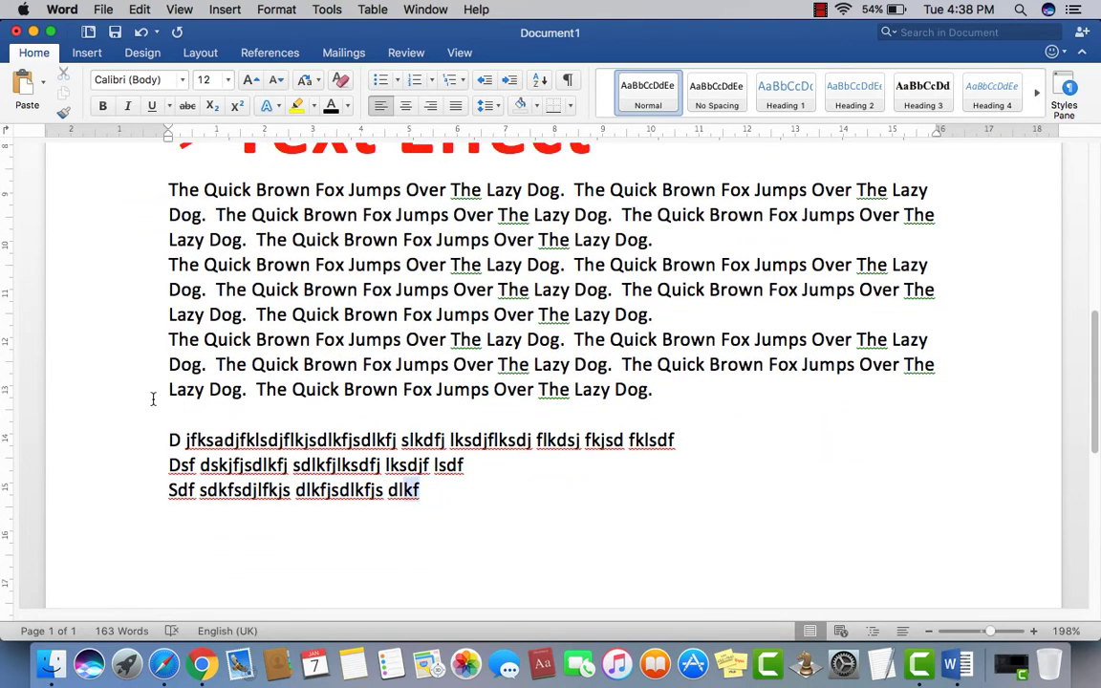
shift+click(110, 427)
key(BackSpace)
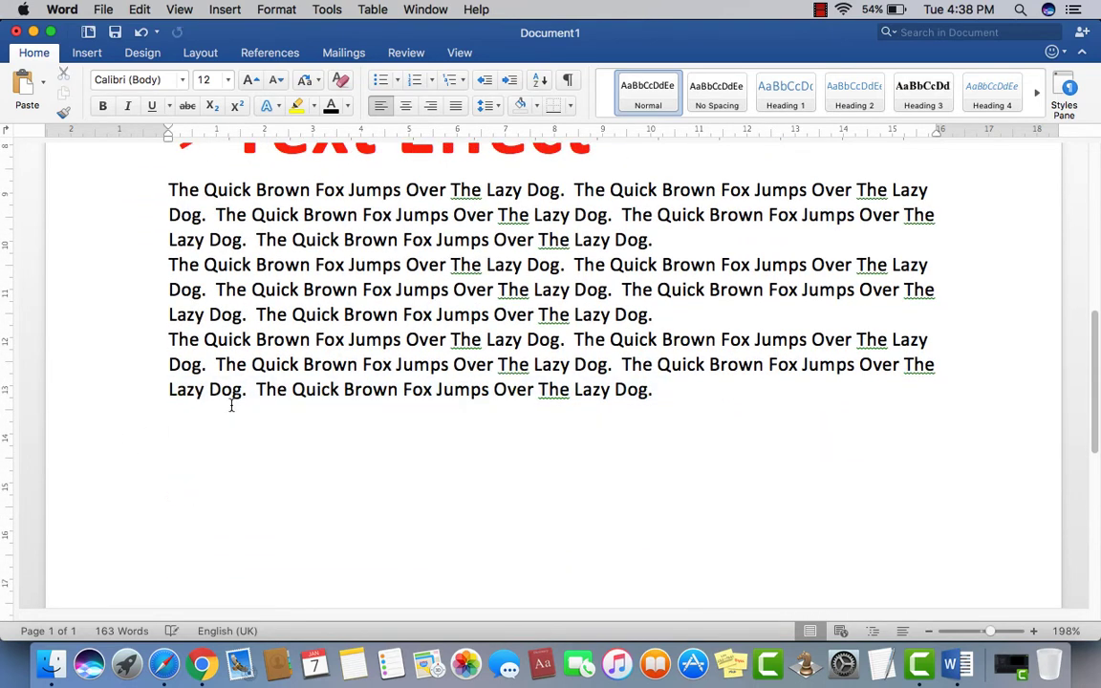
- Turn all sample paragraphs gold after briefly trying red, then bring up More Colors
drag(168, 189, 657, 413)
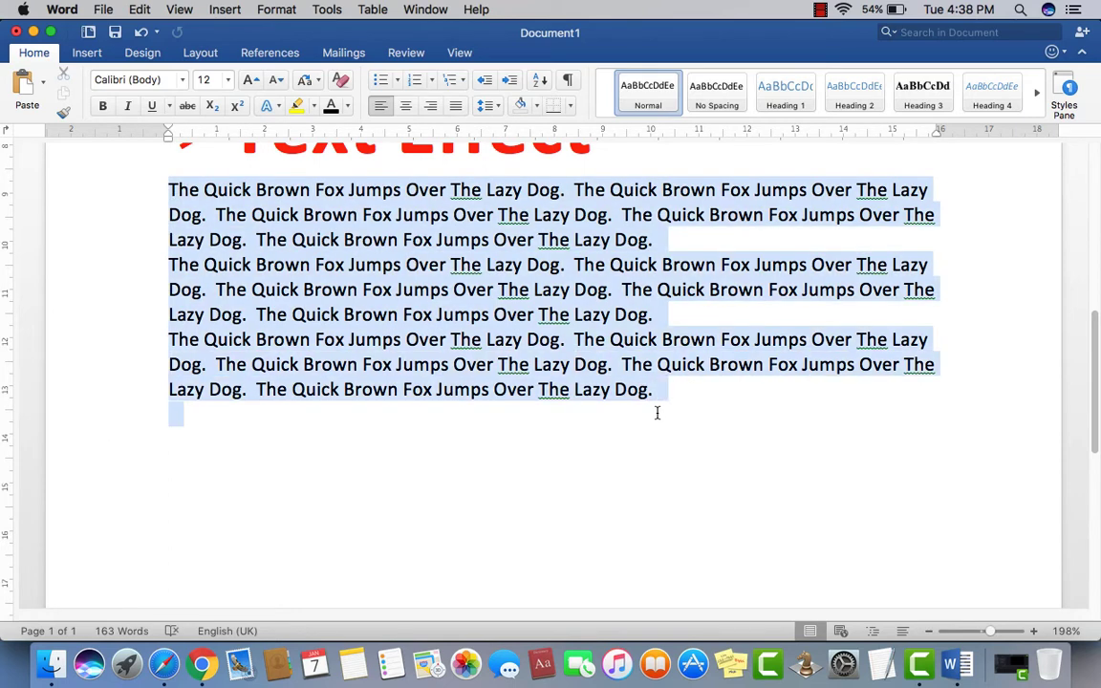
click(348, 107)
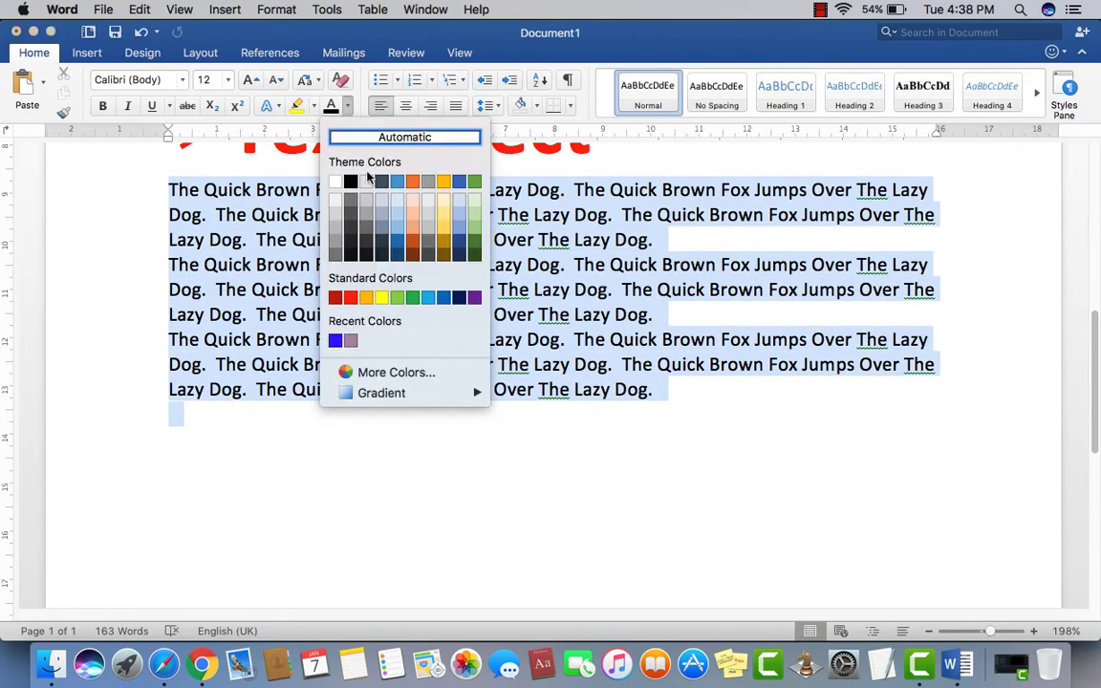
click(351, 298)
click(348, 107)
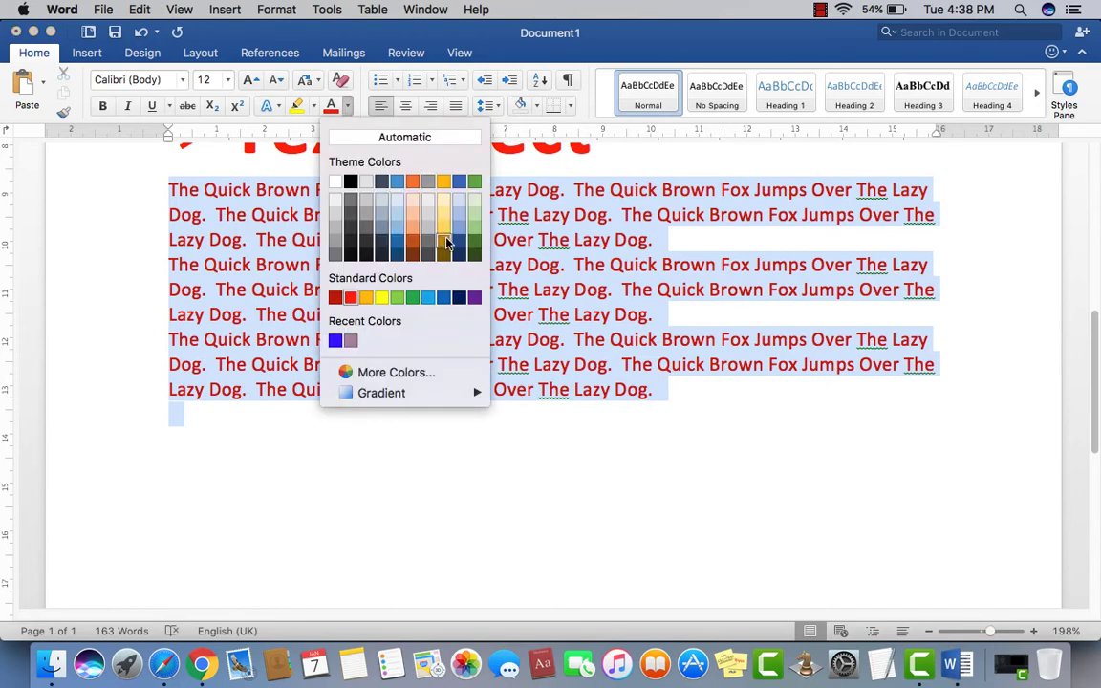
click(446, 242)
click(348, 107)
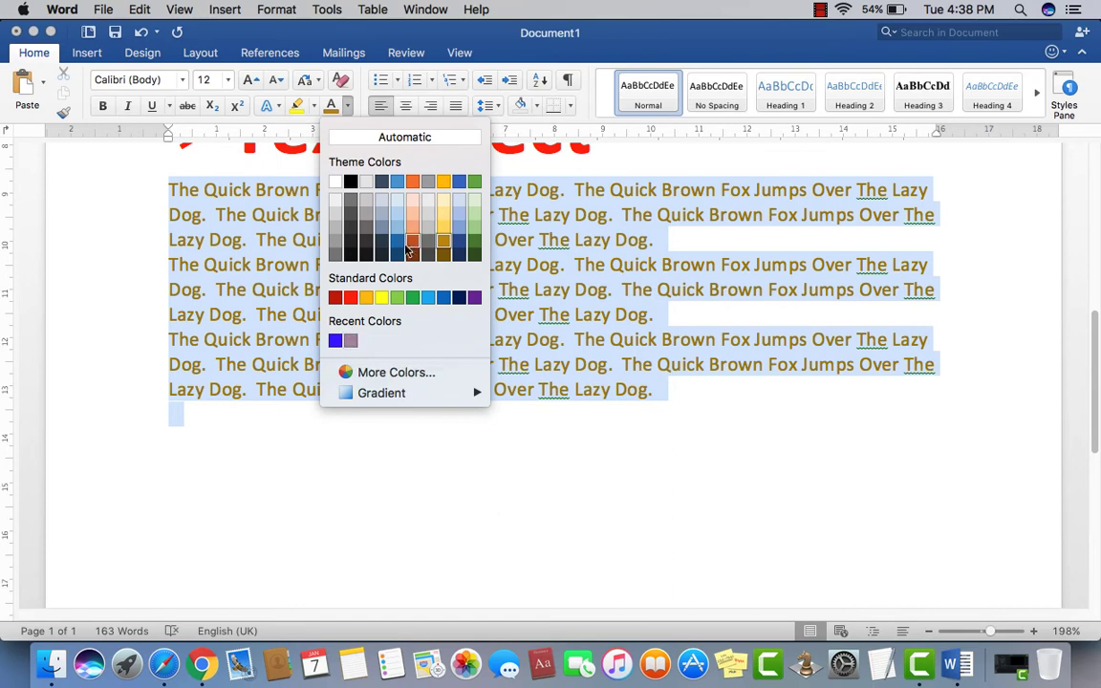
click(370, 373)
- Pick a light pink on the Colors wheel and apply it to the paragraphs
mouse_move(593, 206)
mouse_down()
mouse_move(570, 186)
mouse_move(535, 260)
mouse_move(567, 193)
mouse_up()
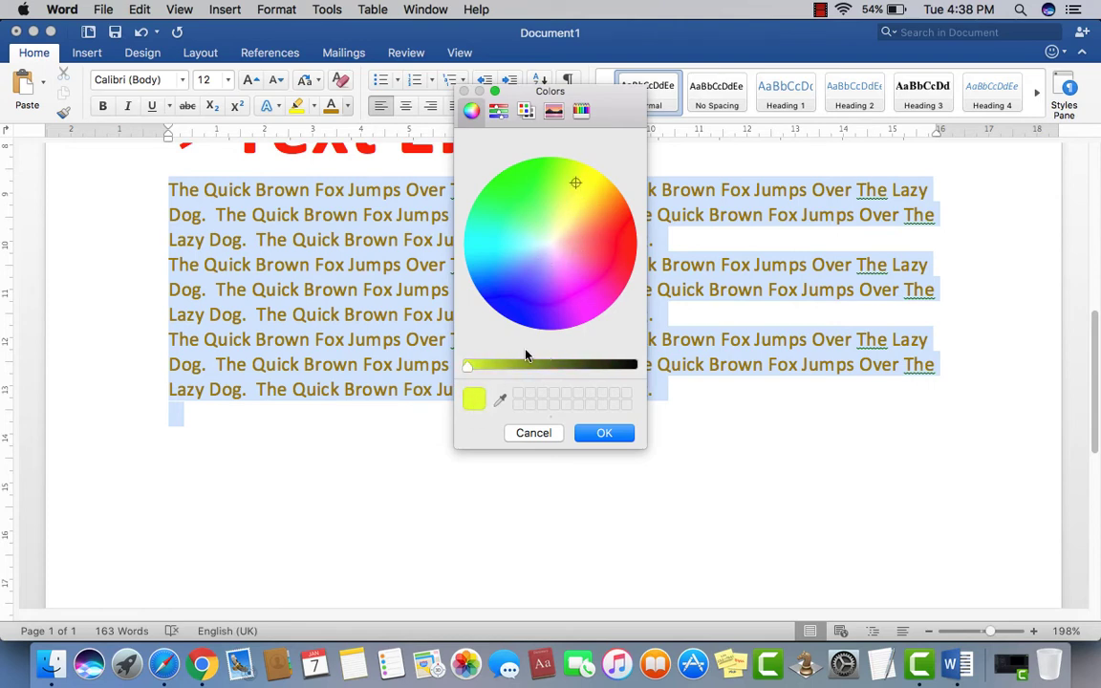
drag(577, 190, 512, 188)
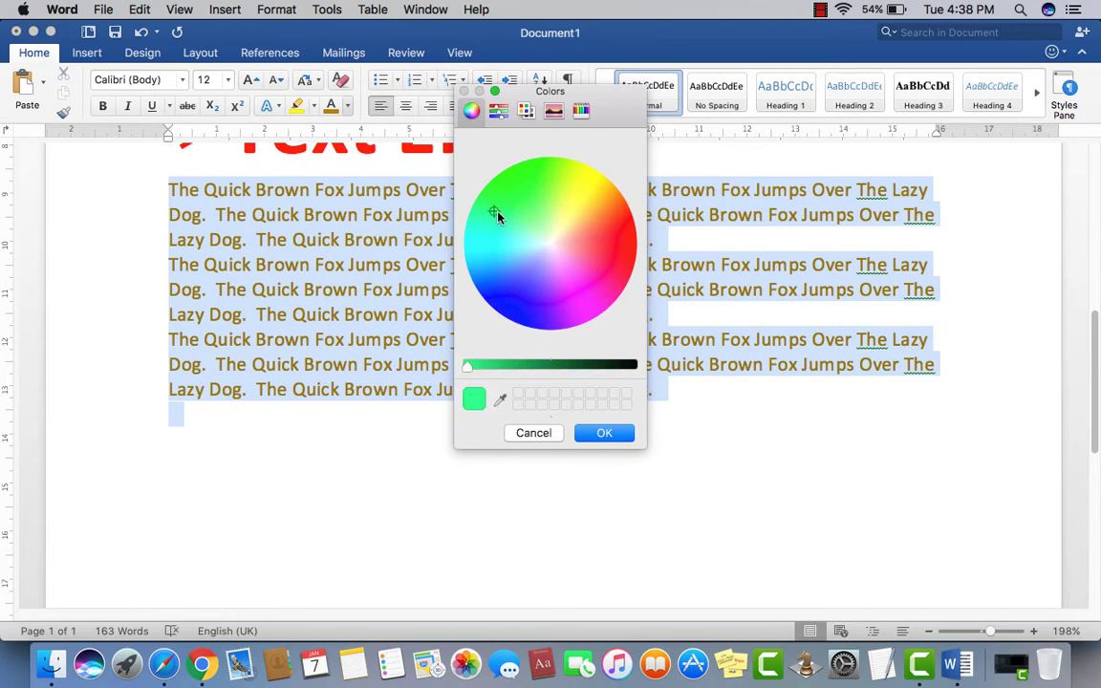
mouse_move(496, 216)
mouse_down()
mouse_move(575, 261)
mouse_move(572, 298)
mouse_move(581, 266)
mouse_move(580, 289)
mouse_up()
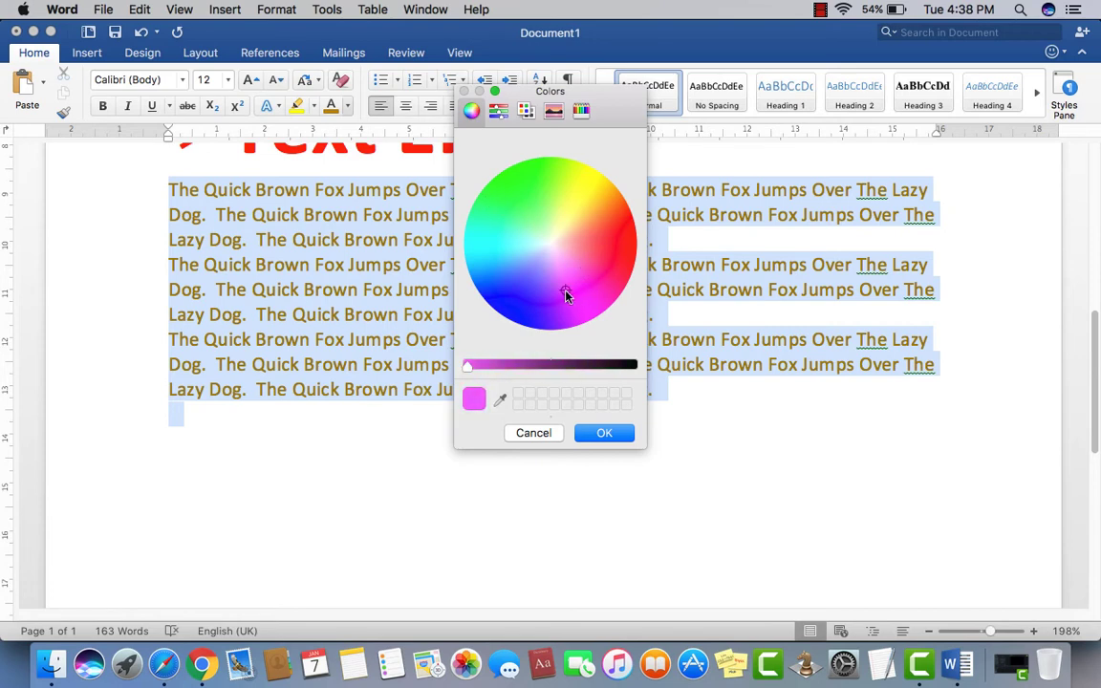
drag(577, 286, 573, 269)
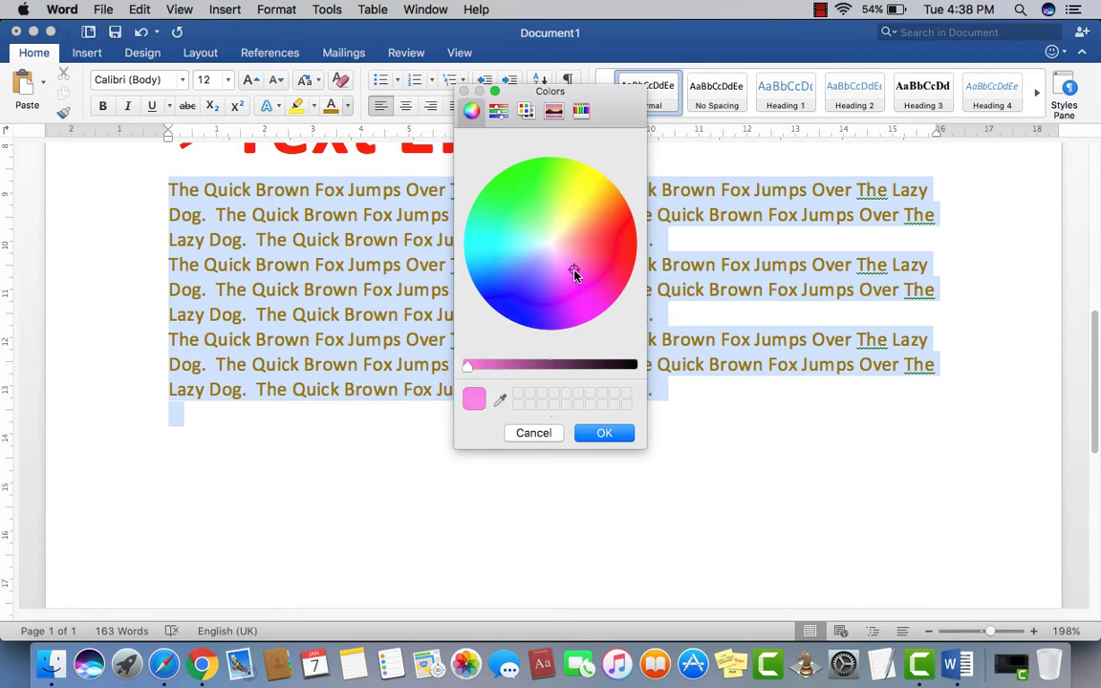
click(603, 435)
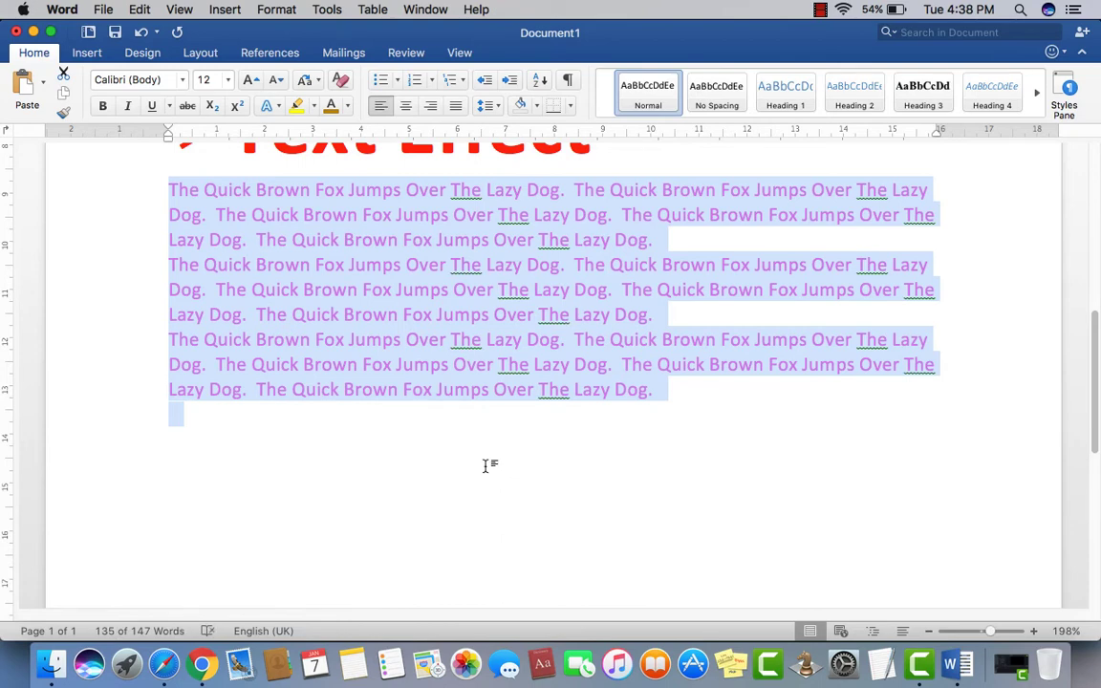
- Apply a Dark Variations pink gradient to the sample paragraphs' font colour
click(350, 108)
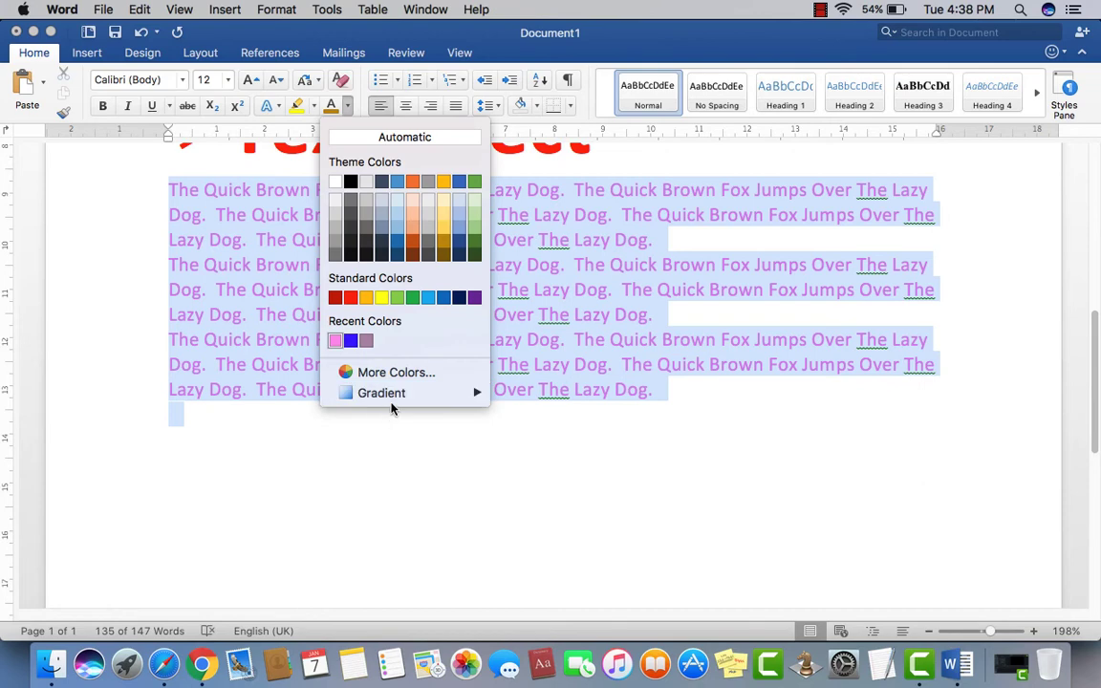
mouse_move(398, 398)
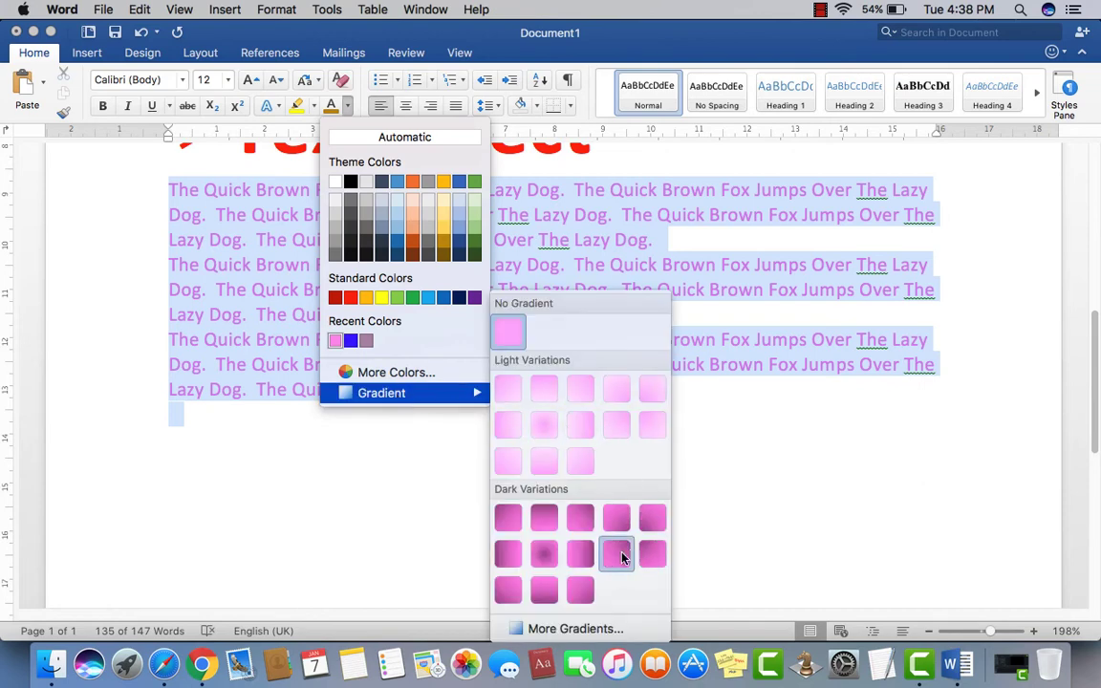
click(544, 556)
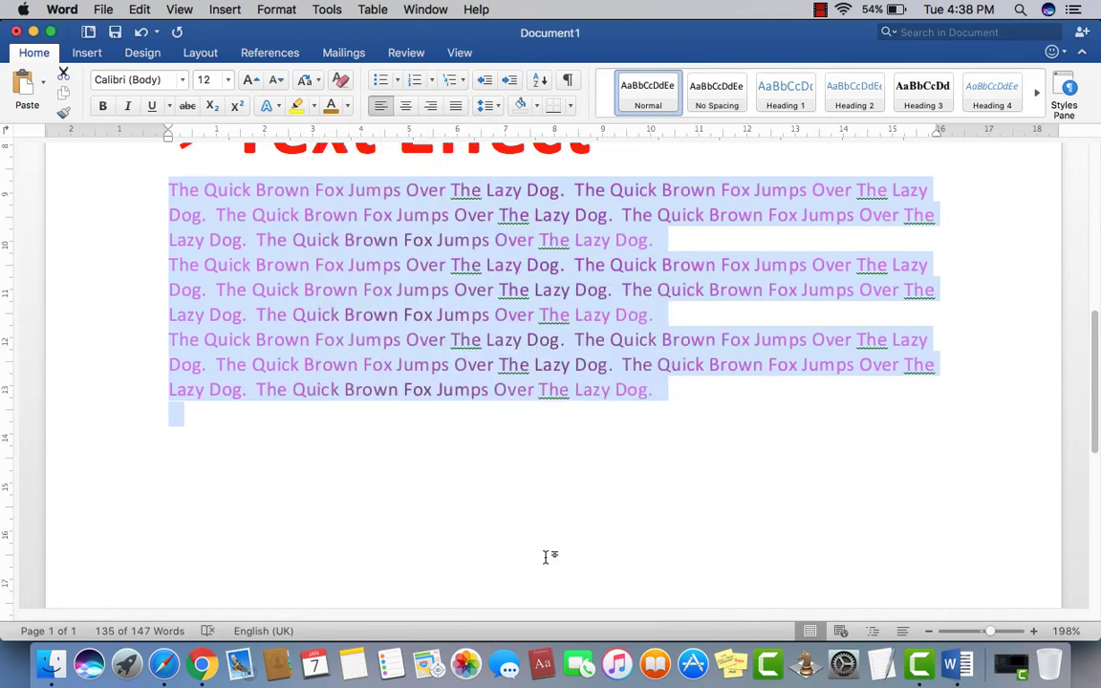
click(544, 556)
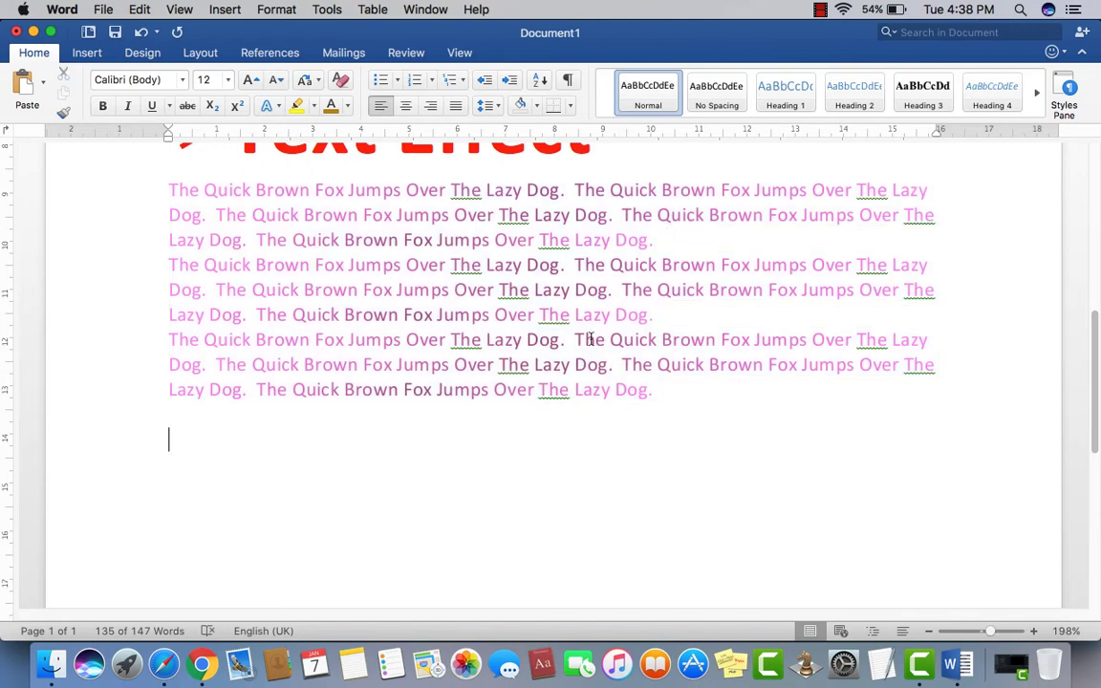
- Check the text around lines 4–5, then place the caret on the empty line below
mouse_move(451, 264)
mouse_down()
mouse_move(590, 280)
mouse_move(449, 267)
mouse_up()
click(615, 400)
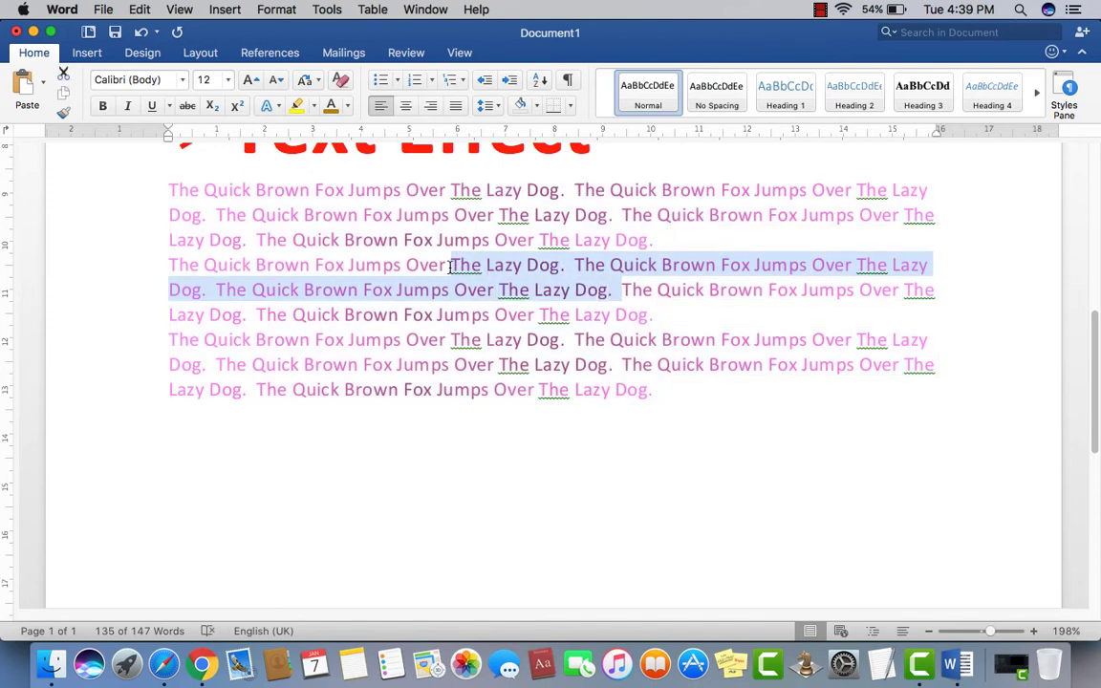
click(490, 389)
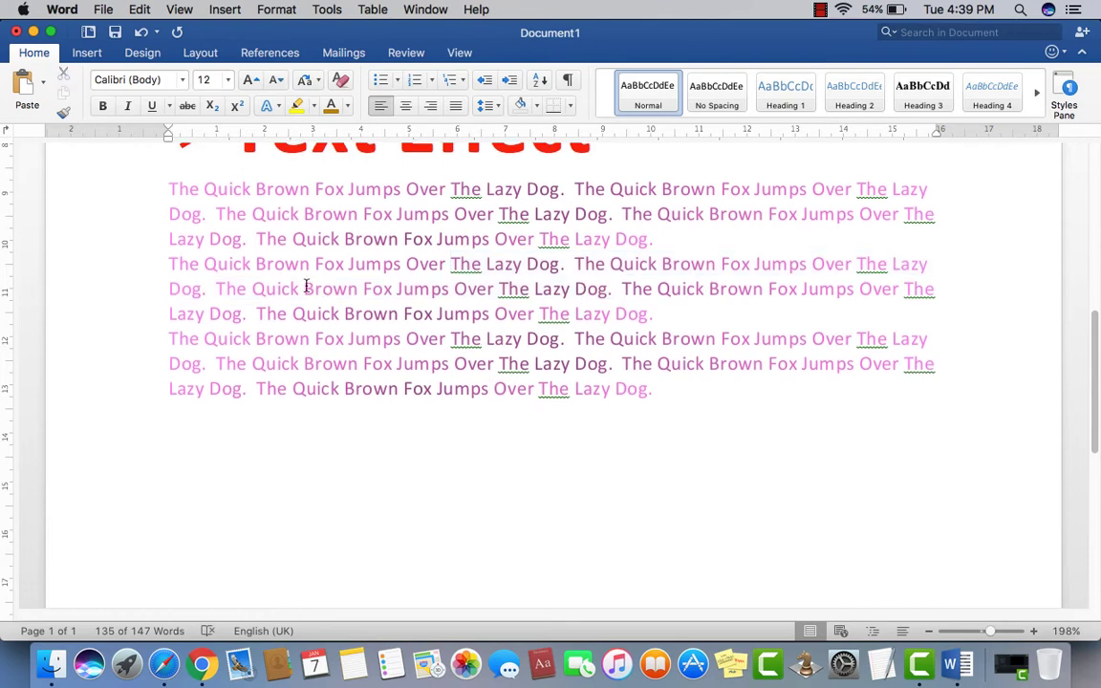
scroll(307, 302, up, 5)
scroll(321, 307, down, 2)
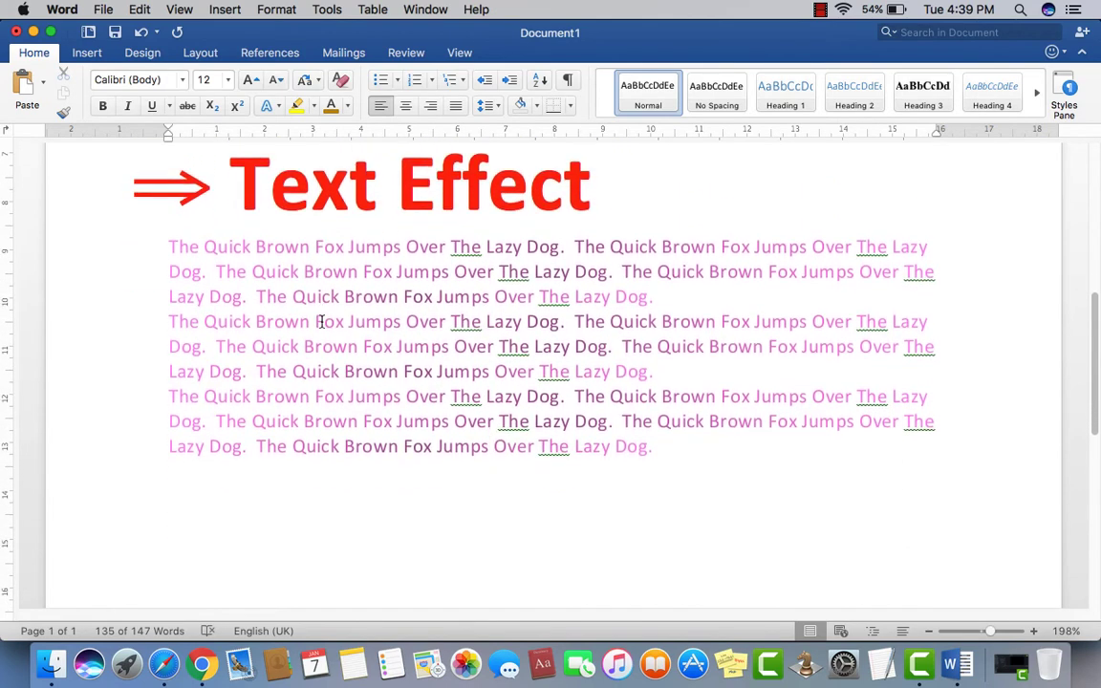
click(447, 540)
click(348, 107)
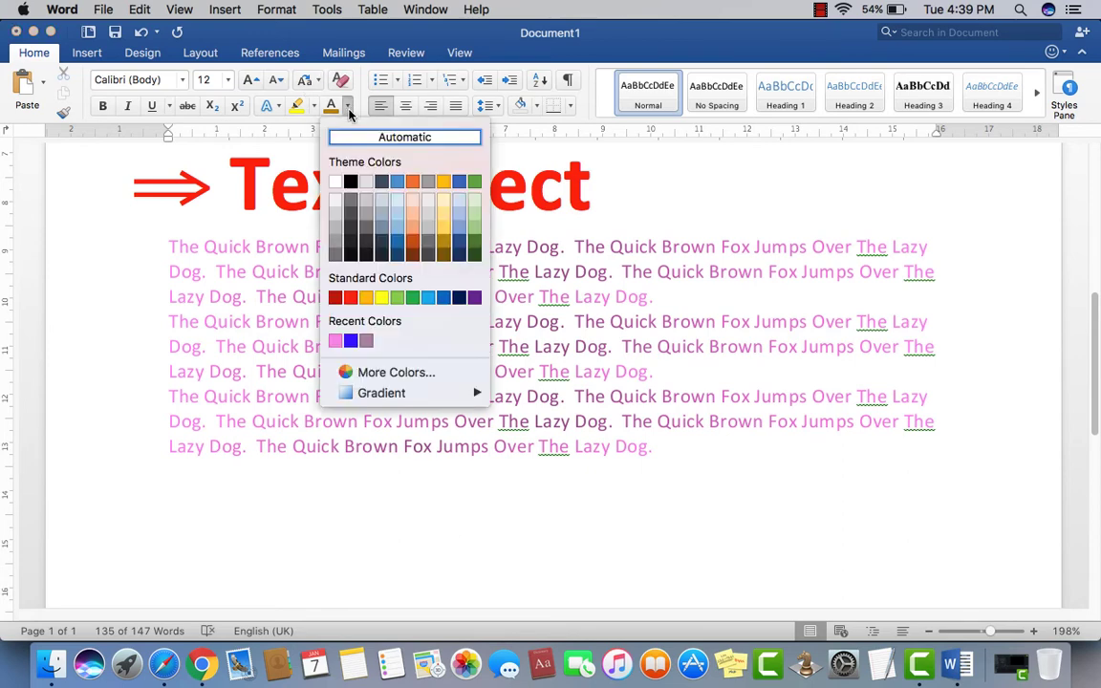
click(325, 463)
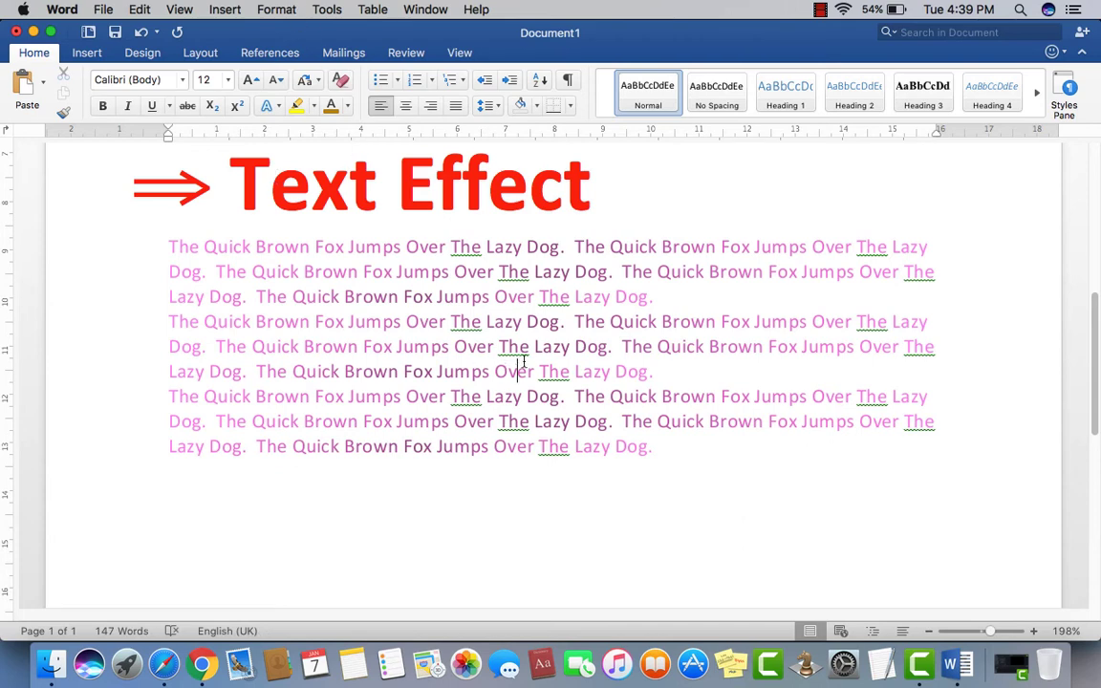
scroll(523, 361, down, 4)
scroll(524, 361, up, 5)
scroll(524, 362, up, 3)
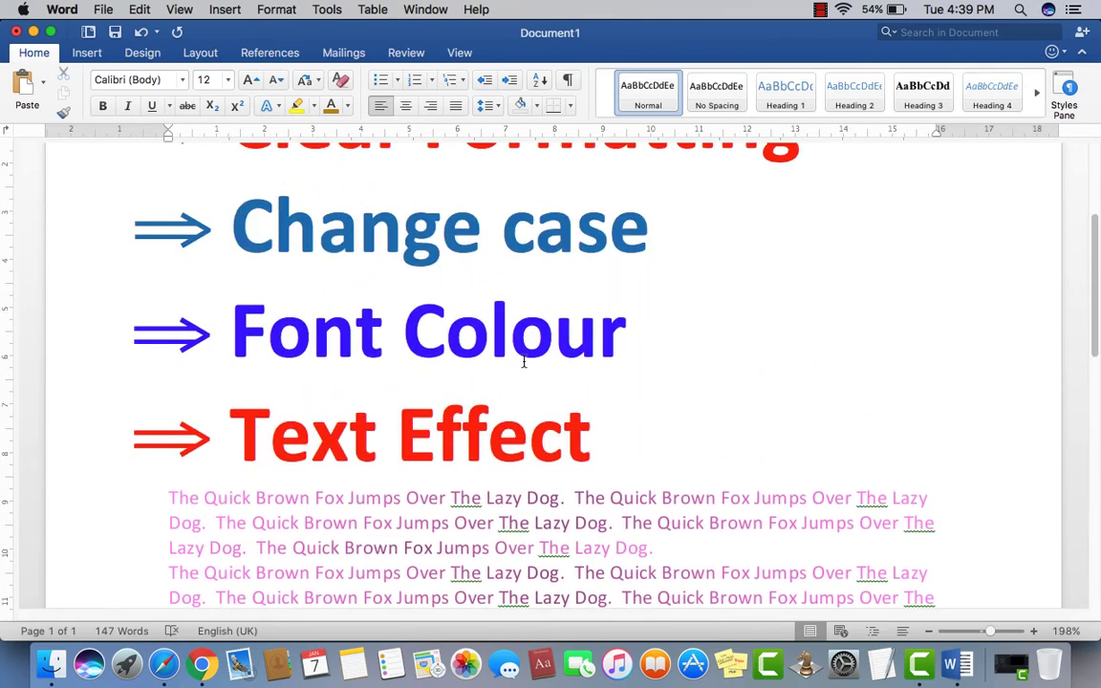
scroll(523, 362, up, 3)
scroll(523, 361, down, 5)
scroll(524, 361, down, 2)
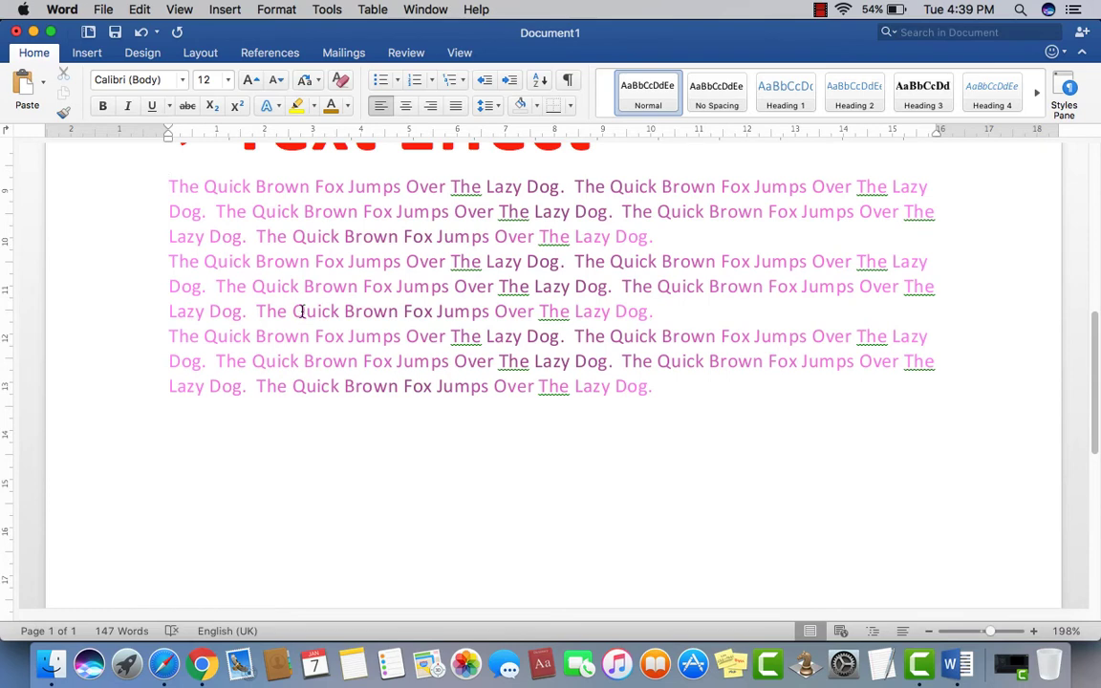
key(Return)
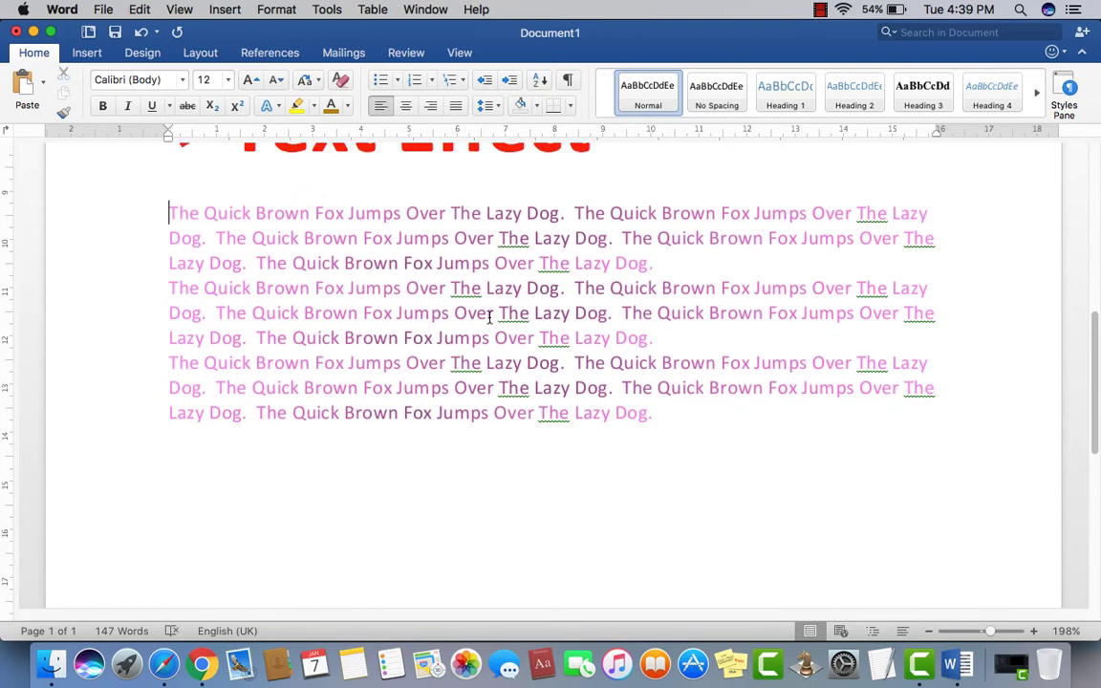
scroll(488, 317, up, 2)
drag(171, 241, 444, 392)
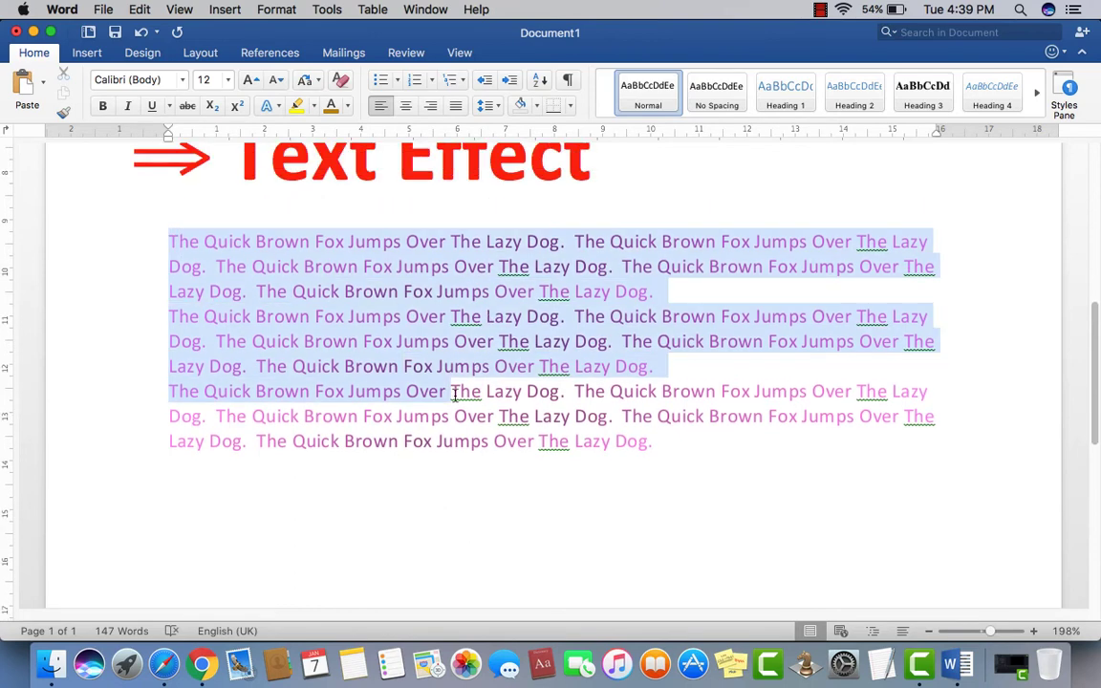
click(483, 464)
drag(651, 441, 138, 238)
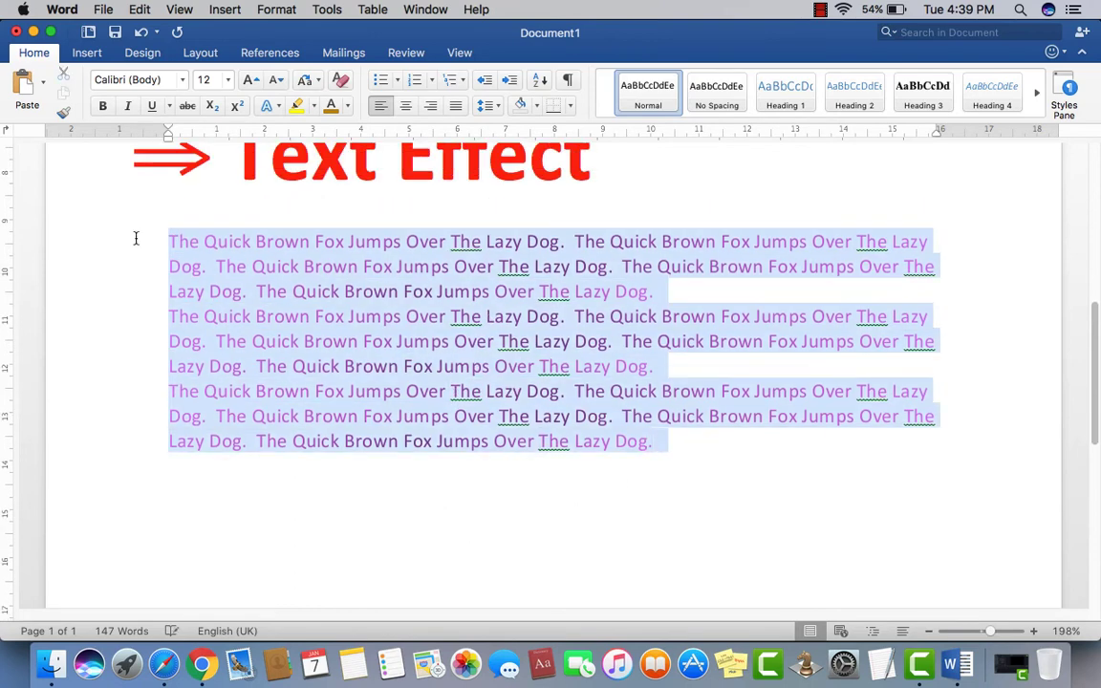
click(363, 462)
scroll(386, 472, down, 3)
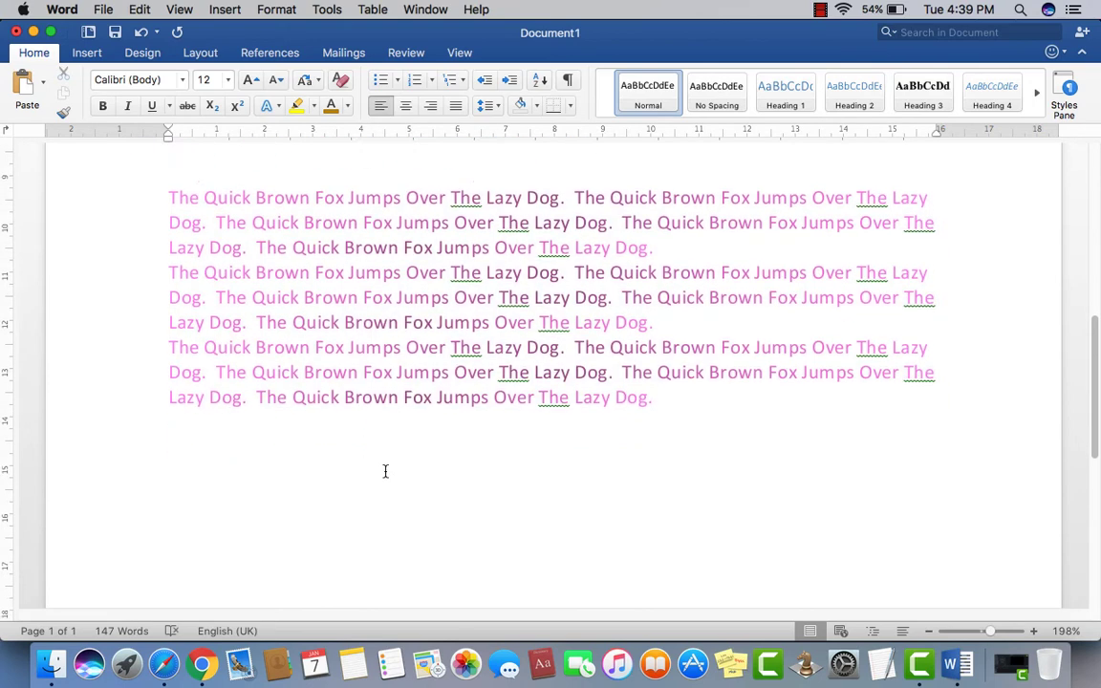
scroll(386, 472, up, 3)
scroll(386, 472, up, 8)
scroll(386, 472, down, 1)
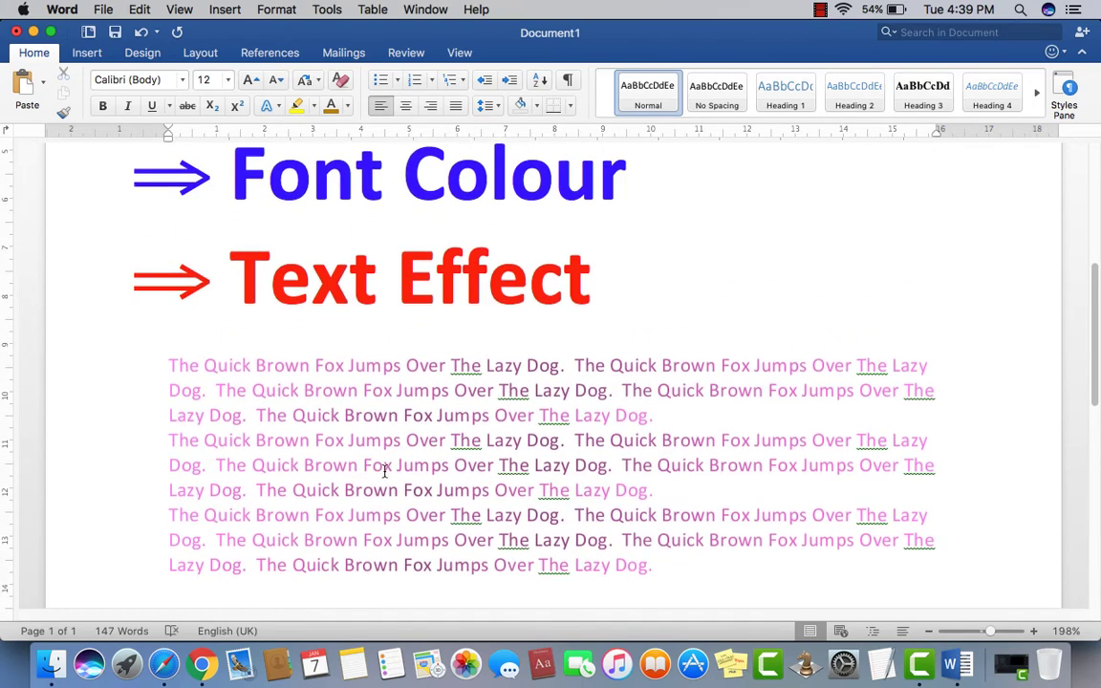
scroll(384, 471, down, 5)
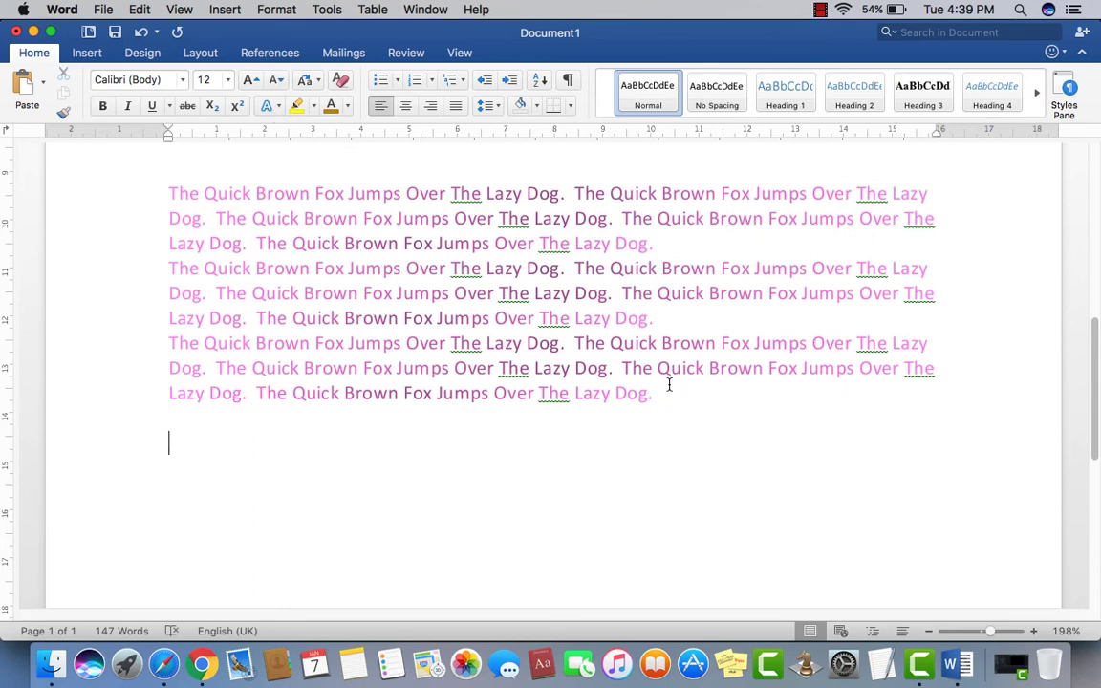
drag(669, 393, 183, 181)
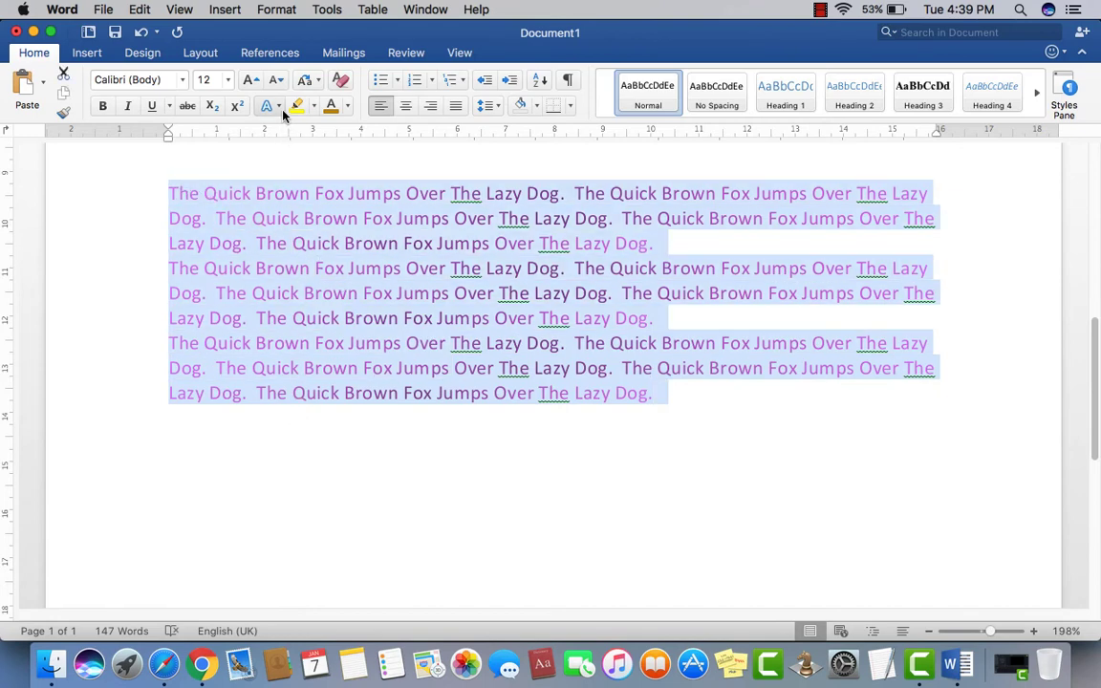
click(422, 432)
scroll(434, 413, up, 1)
scroll(434, 412, up, 5)
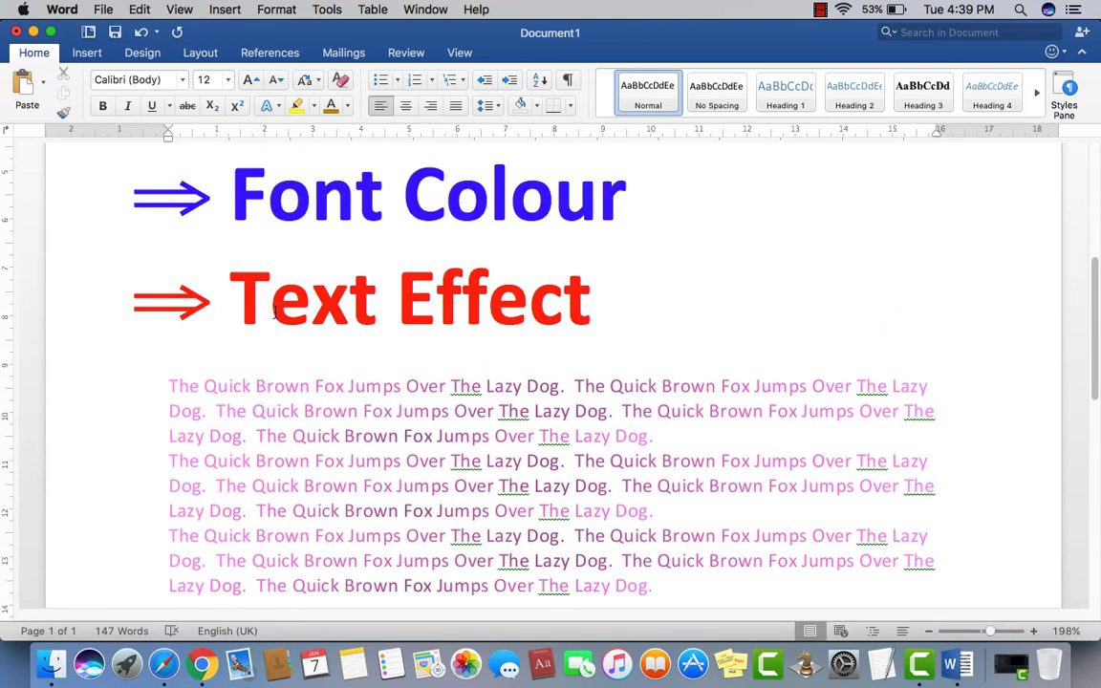
drag(230, 301, 602, 304)
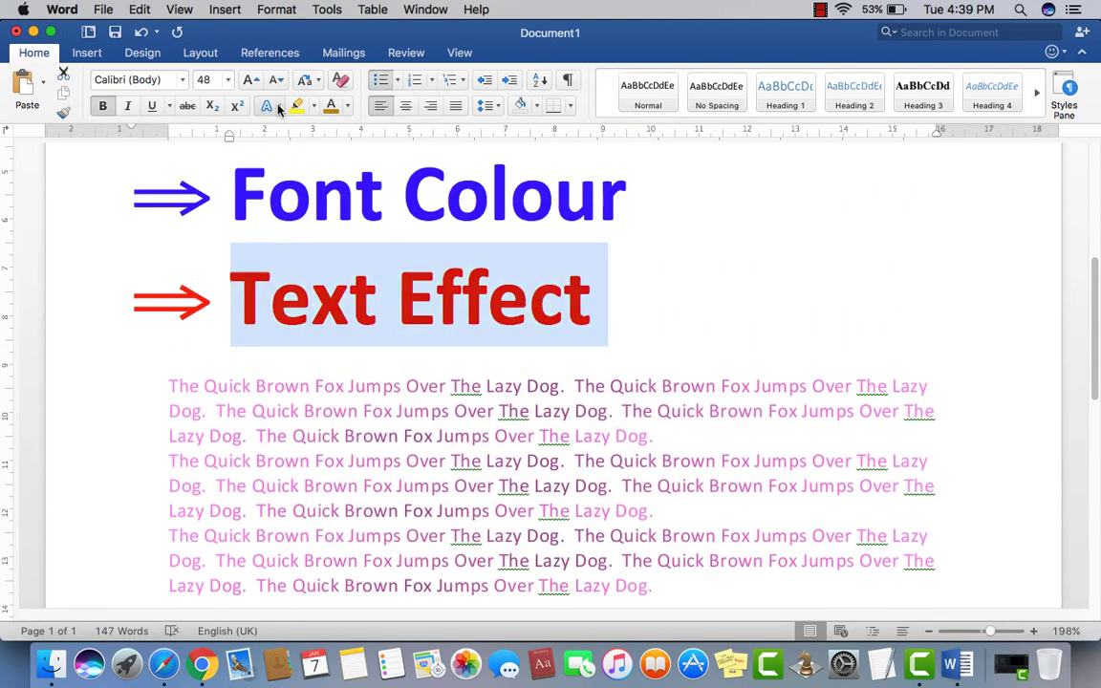
click(289, 457)
scroll(214, 384, up, 4)
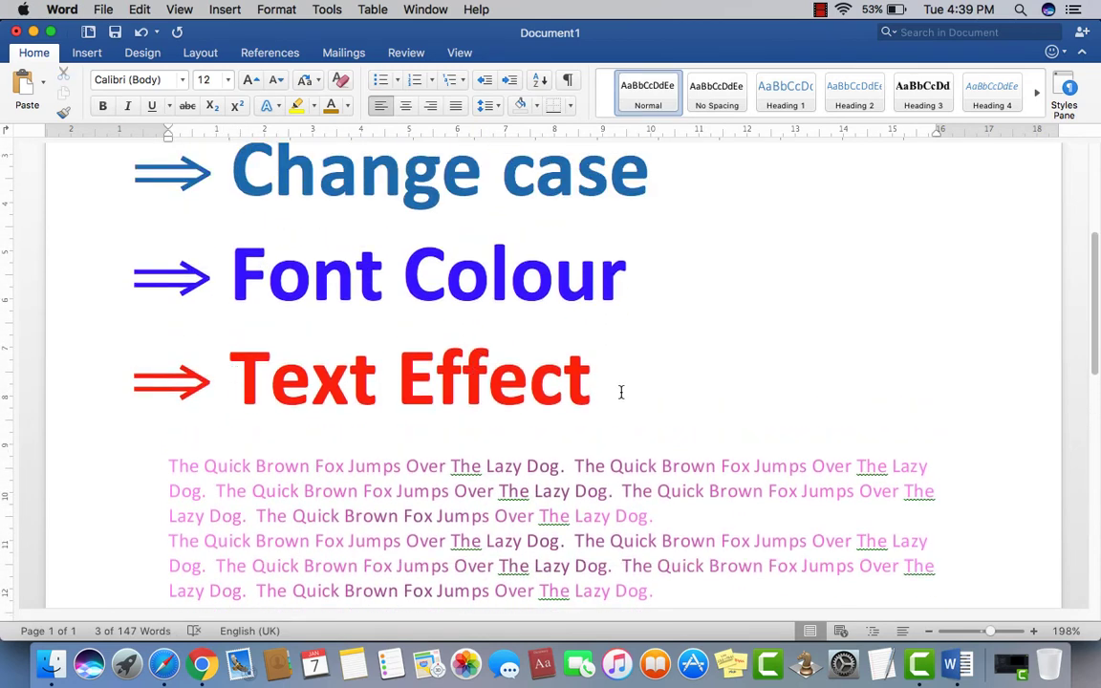
drag(621, 388, 220, 388)
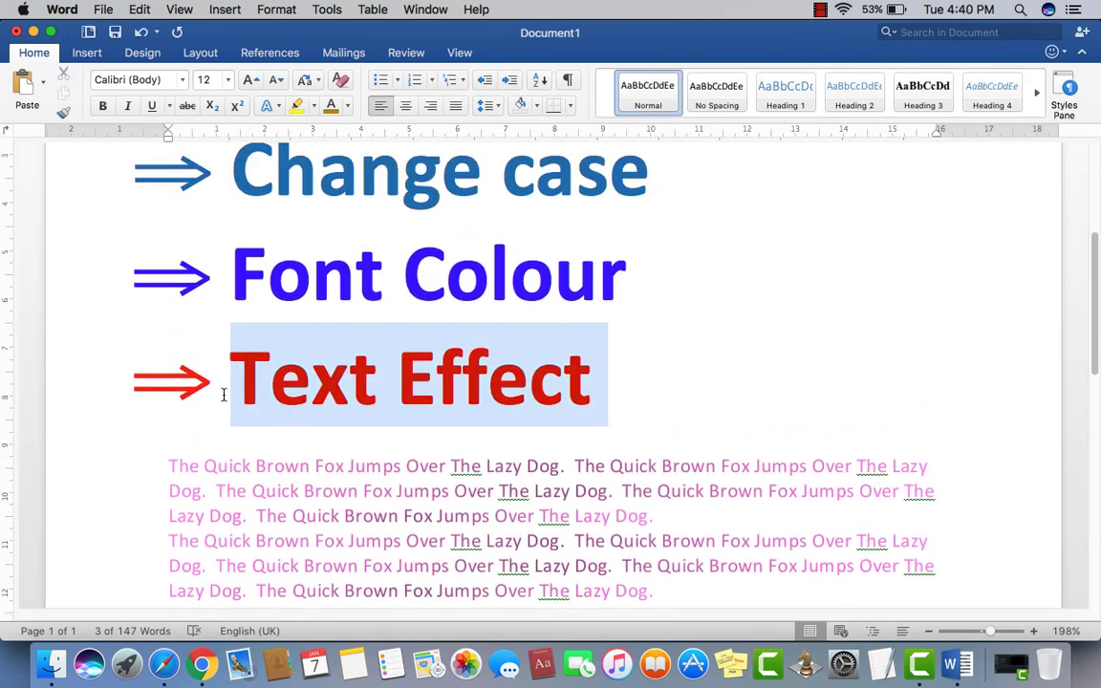
- Give the Text Effect heading the orange outlined style after trying the black one
click(280, 107)
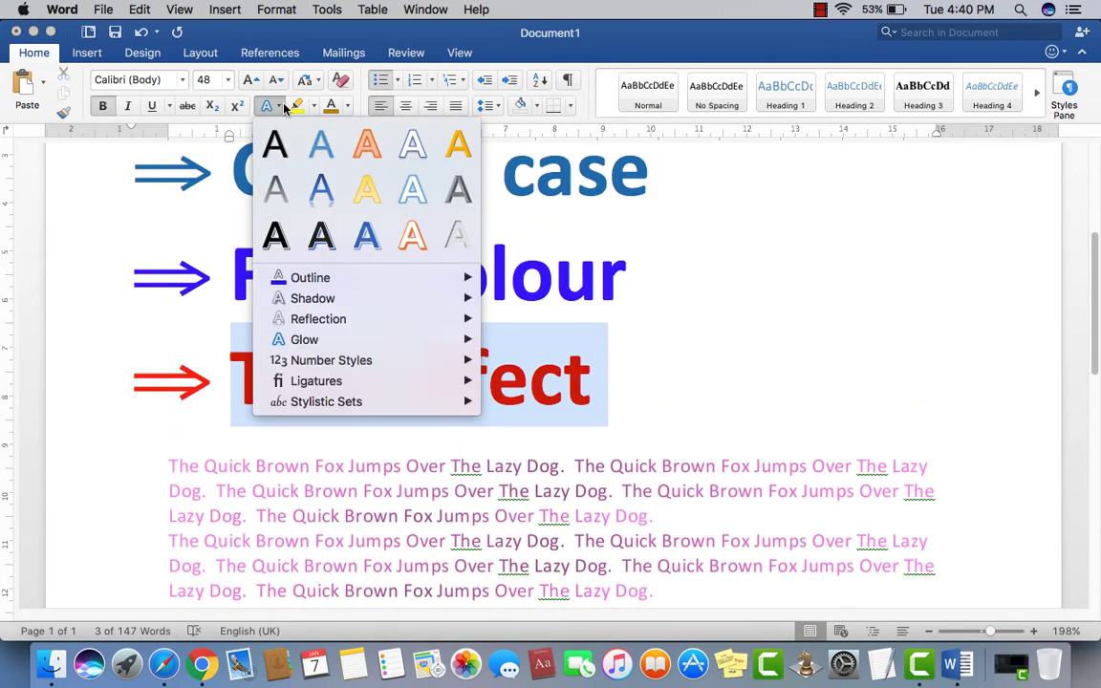
click(320, 236)
drag(435, 383, 297, 310)
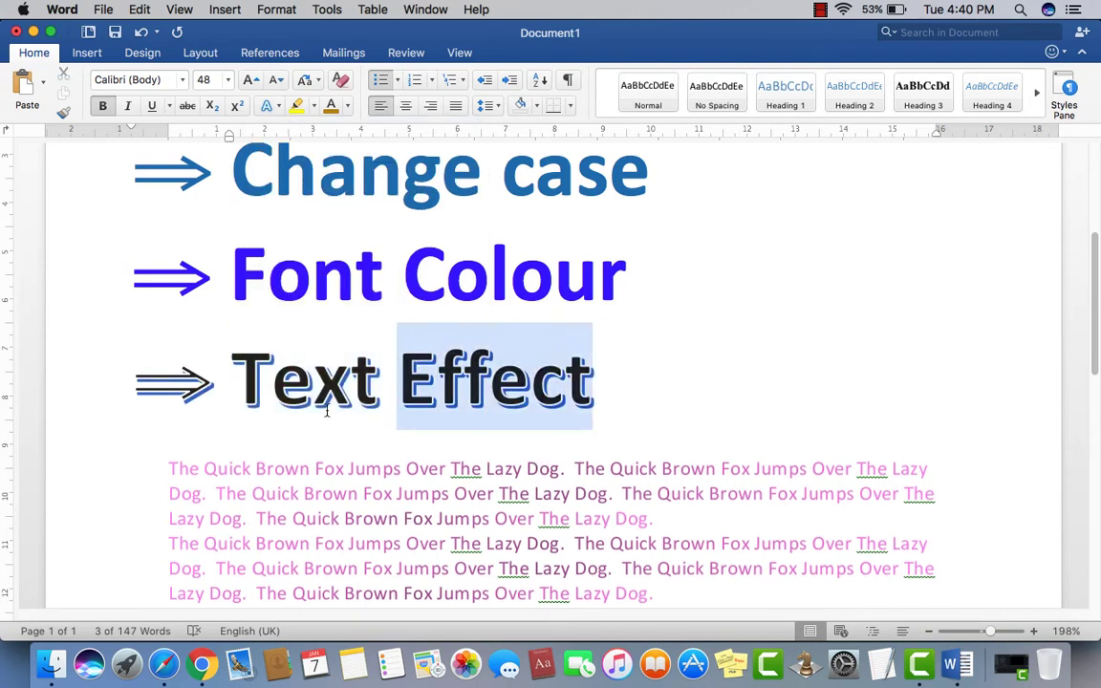
click(279, 107)
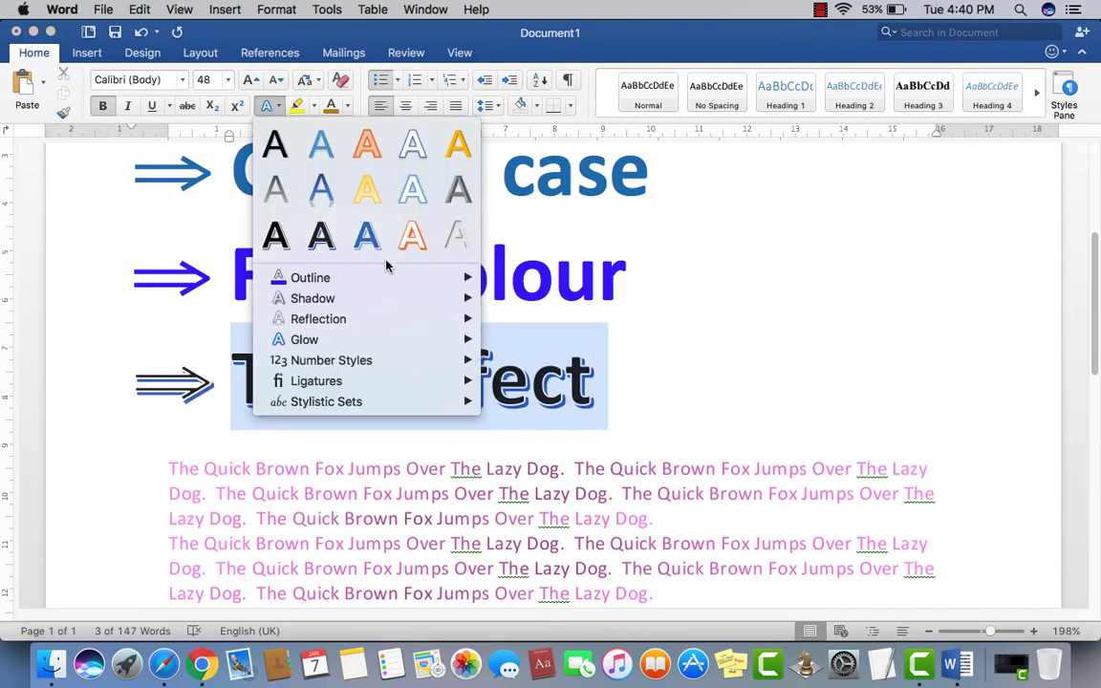
click(423, 242)
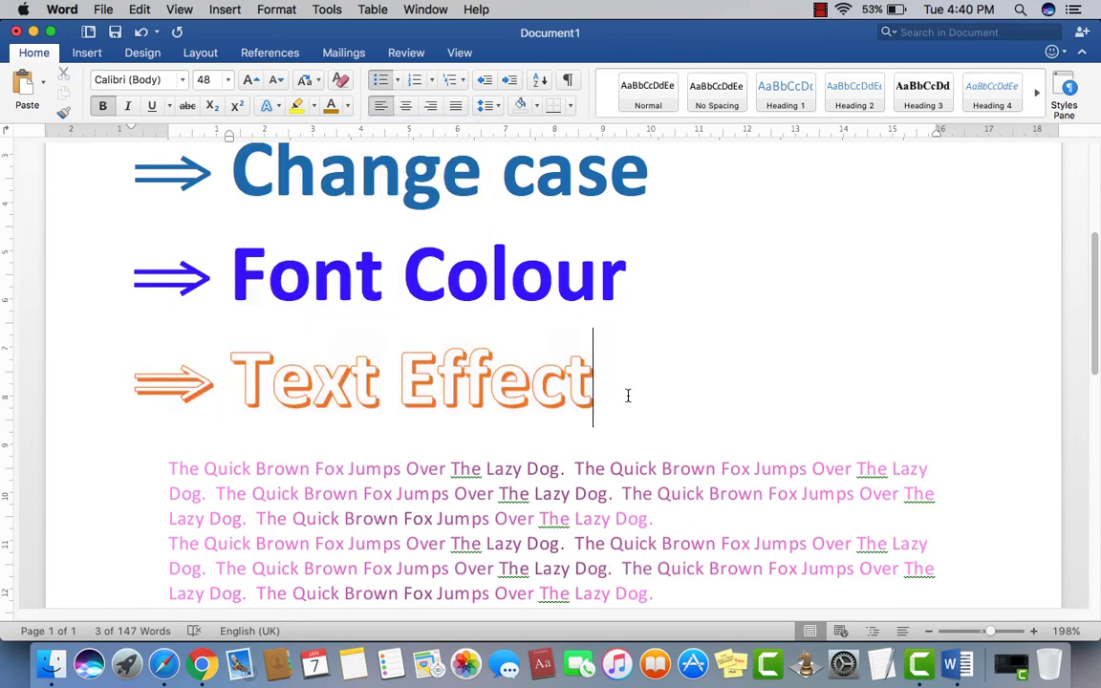
- Reselect the whole Text Effect heading line for further effects
drag(629, 383, 231, 382)
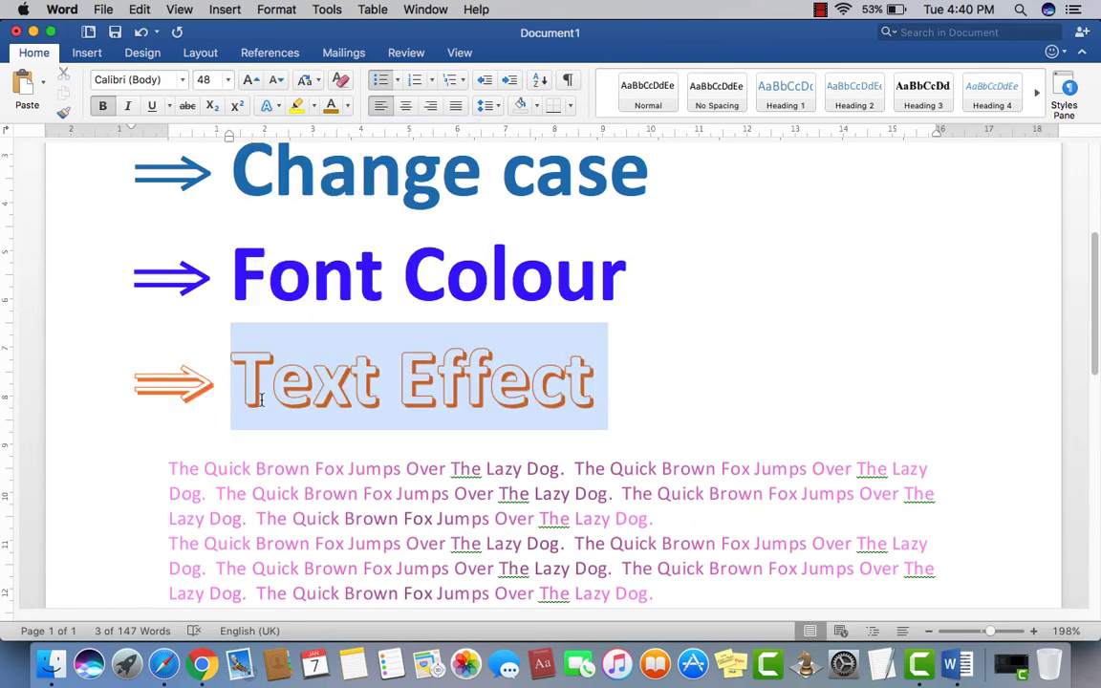
click(279, 106)
mouse_move(328, 346)
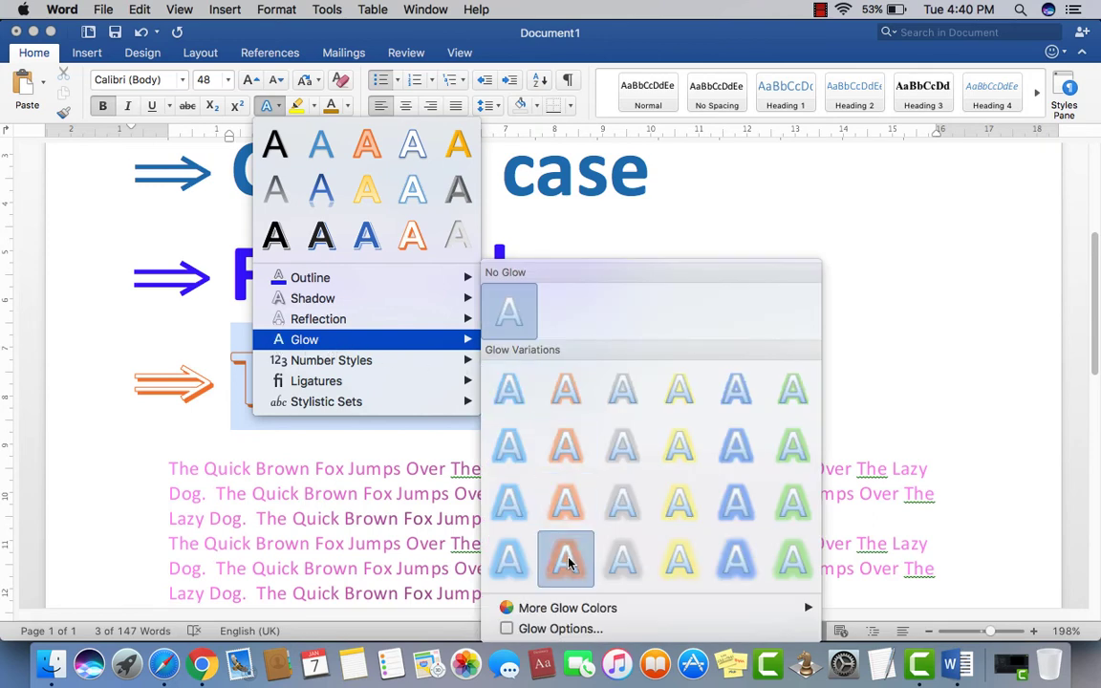
- Give the Text Effect heading a yellow-orange glow, then a half reflection beneath it
click(684, 566)
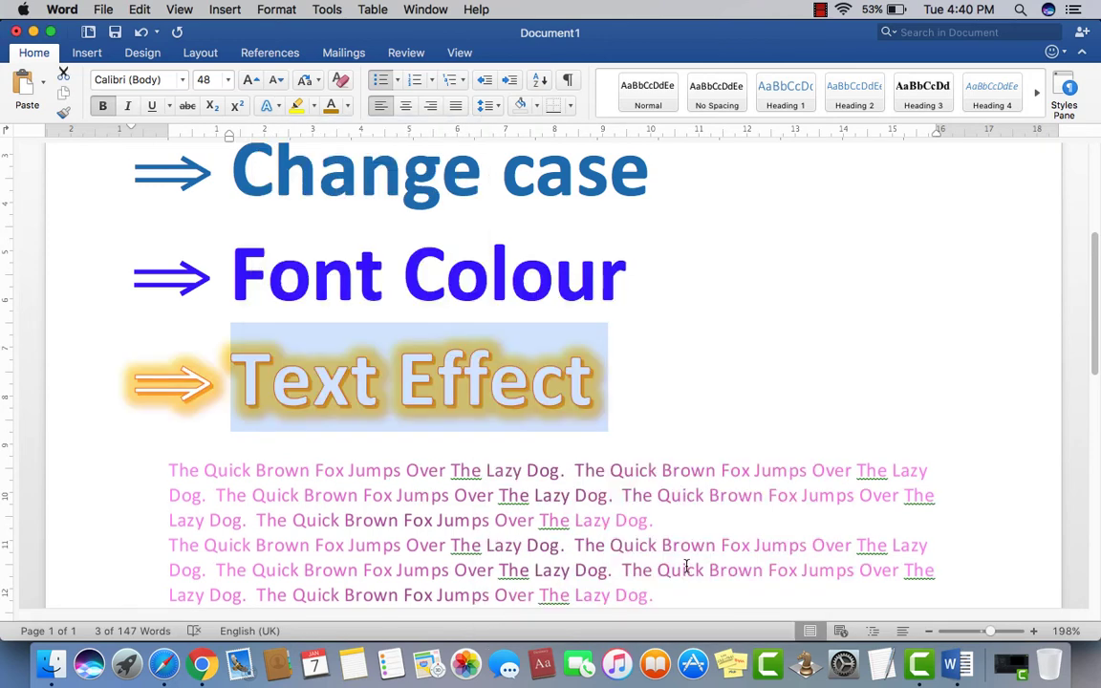
click(612, 411)
drag(612, 392, 235, 378)
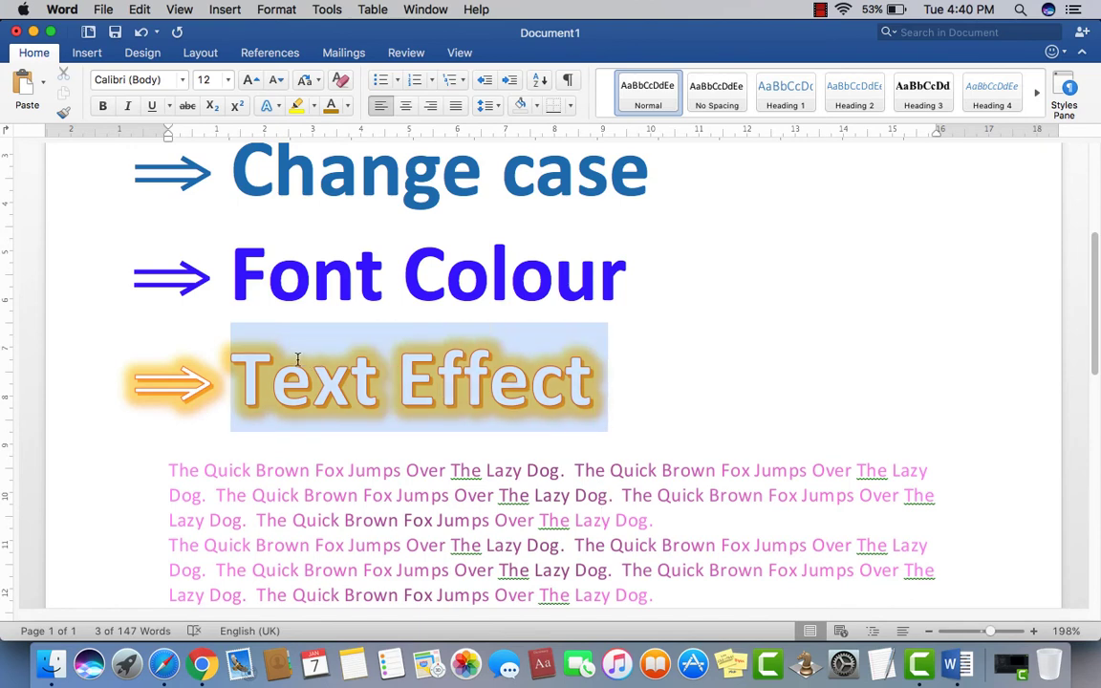
click(273, 106)
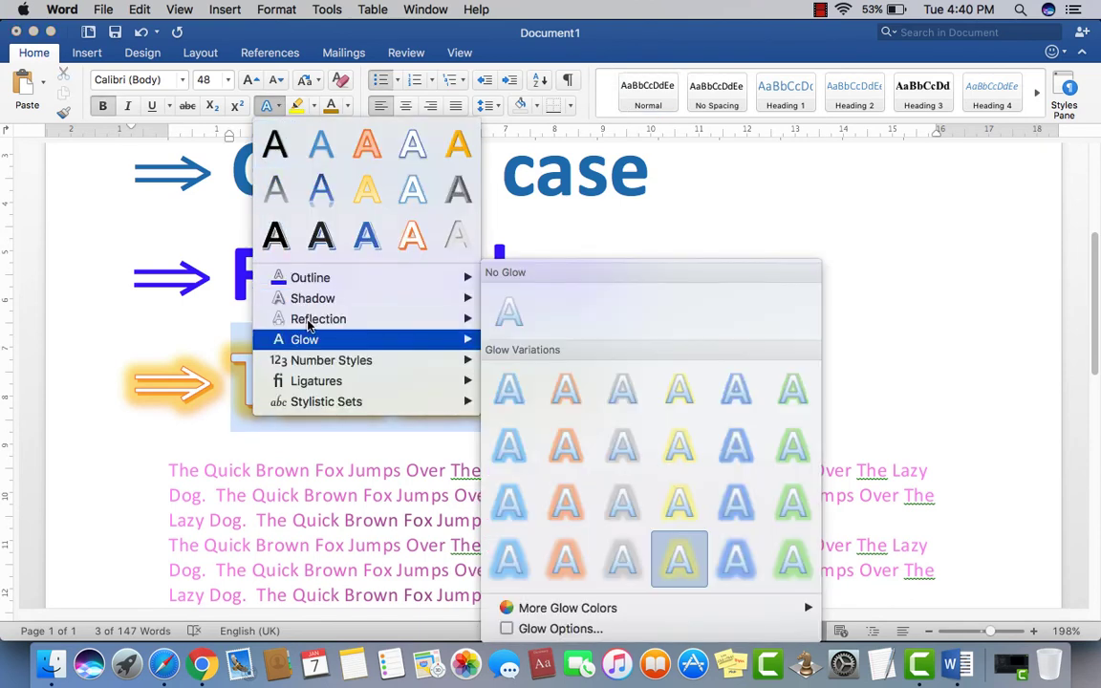
mouse_move(349, 328)
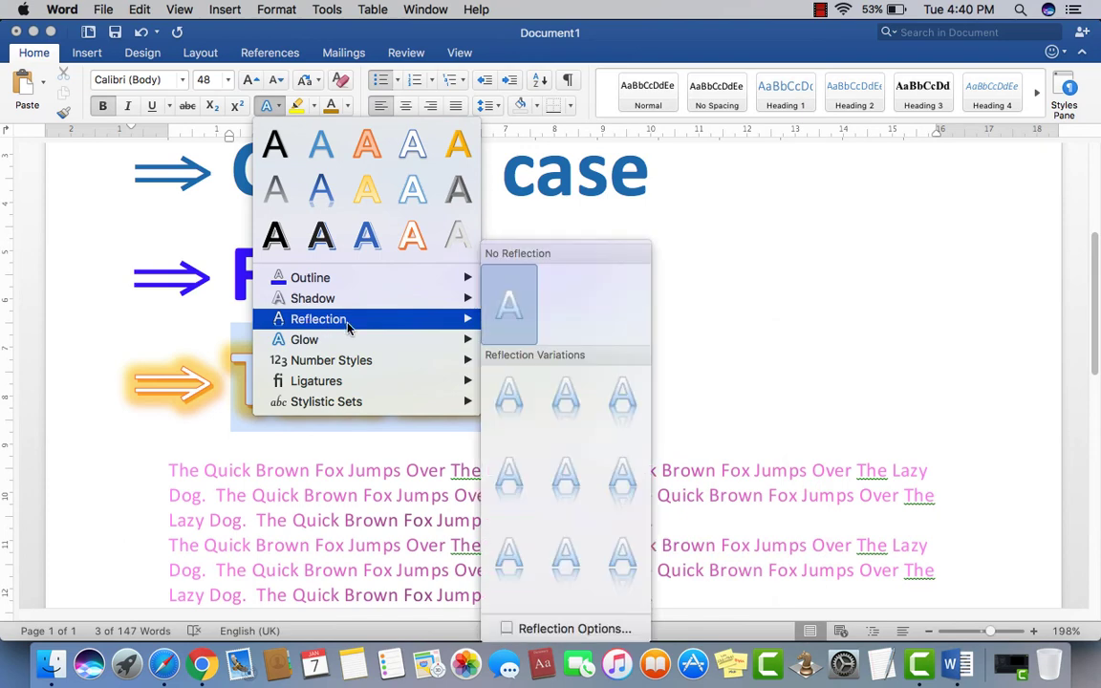
click(575, 411)
click(482, 521)
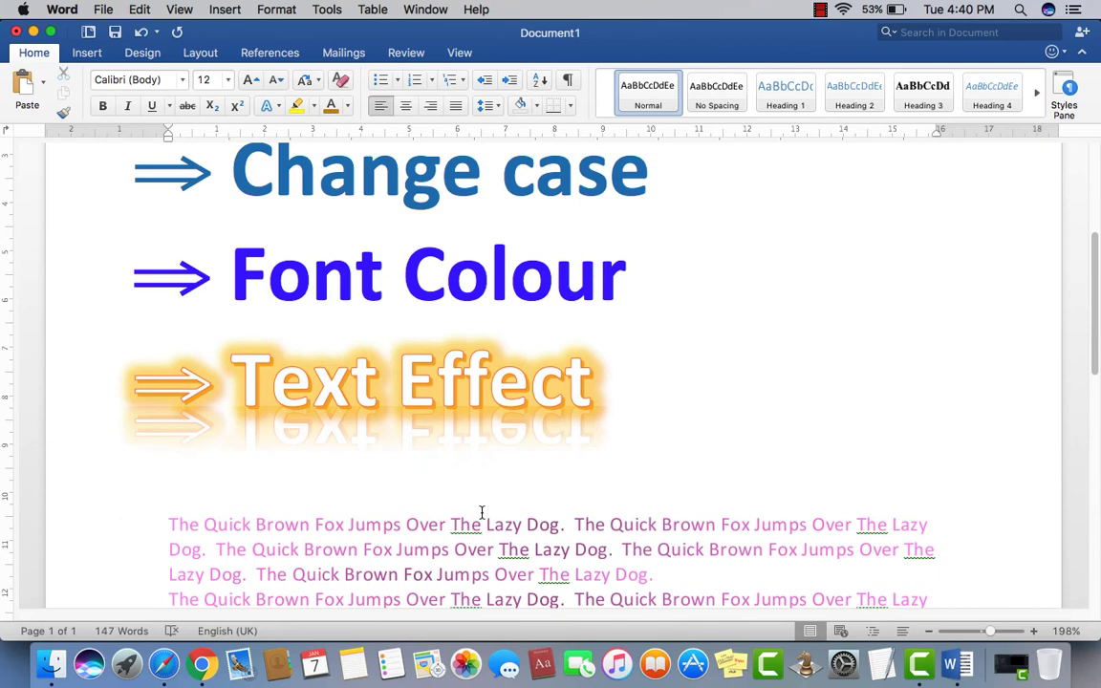
scroll(463, 489, down, 1)
scroll(462, 490, up, 5)
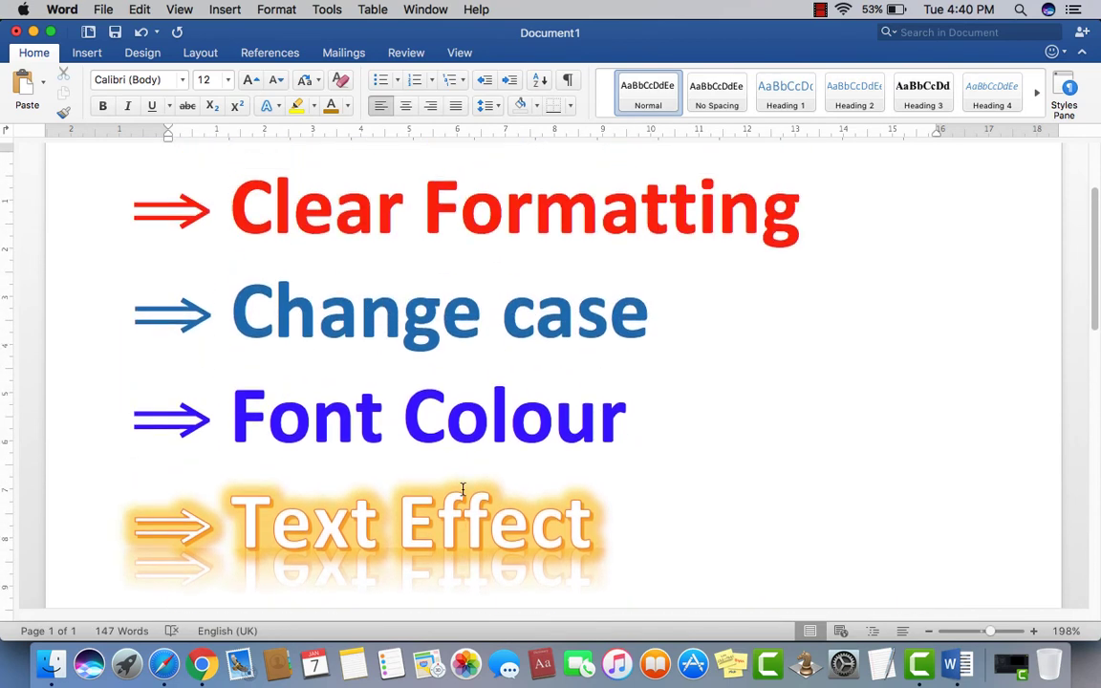
scroll(463, 489, up, 1)
scroll(462, 489, down, 4)
scroll(463, 489, up, 1)
scroll(462, 489, up, 2)
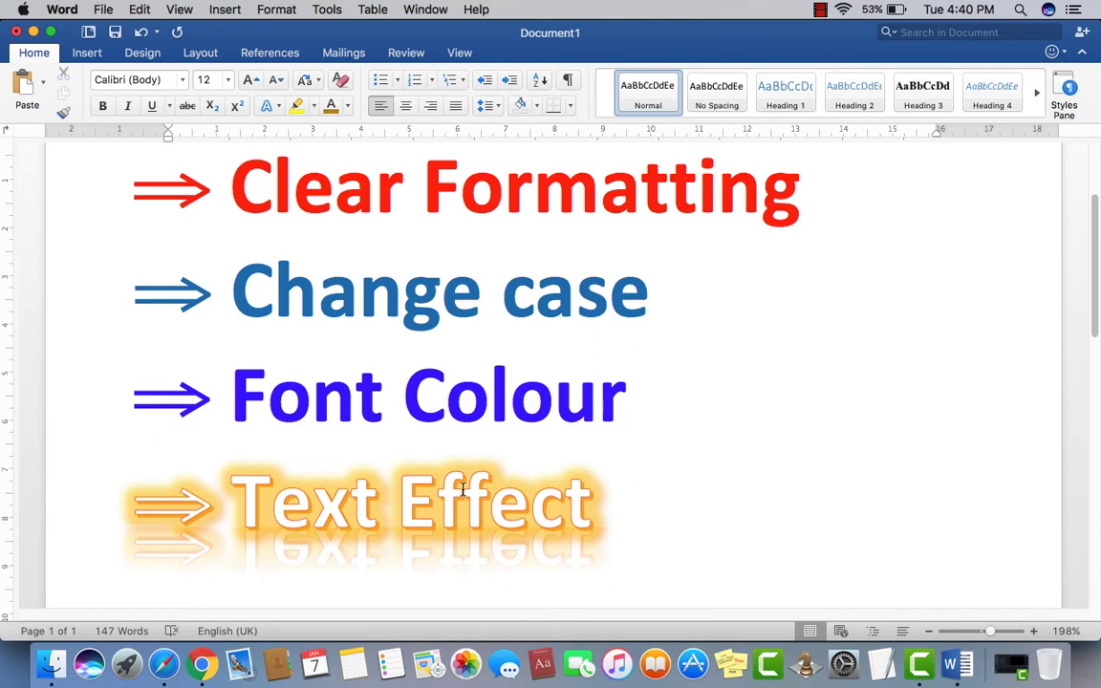
scroll(419, 525, down, 1)
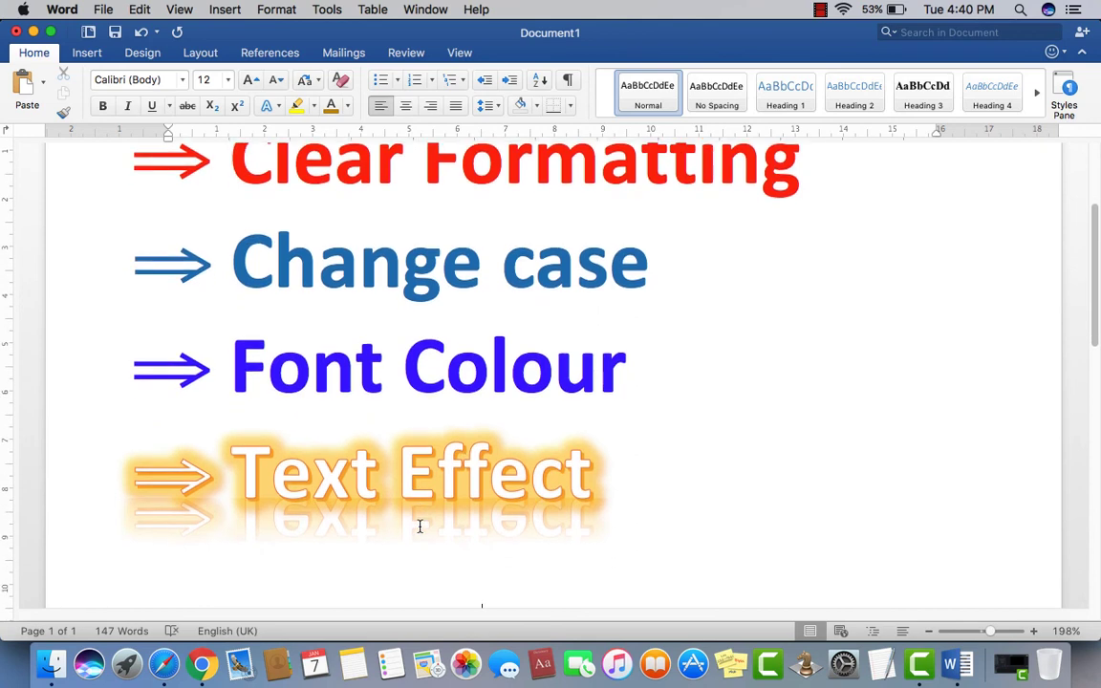
scroll(419, 525, up, 4)
scroll(420, 525, down, 5)
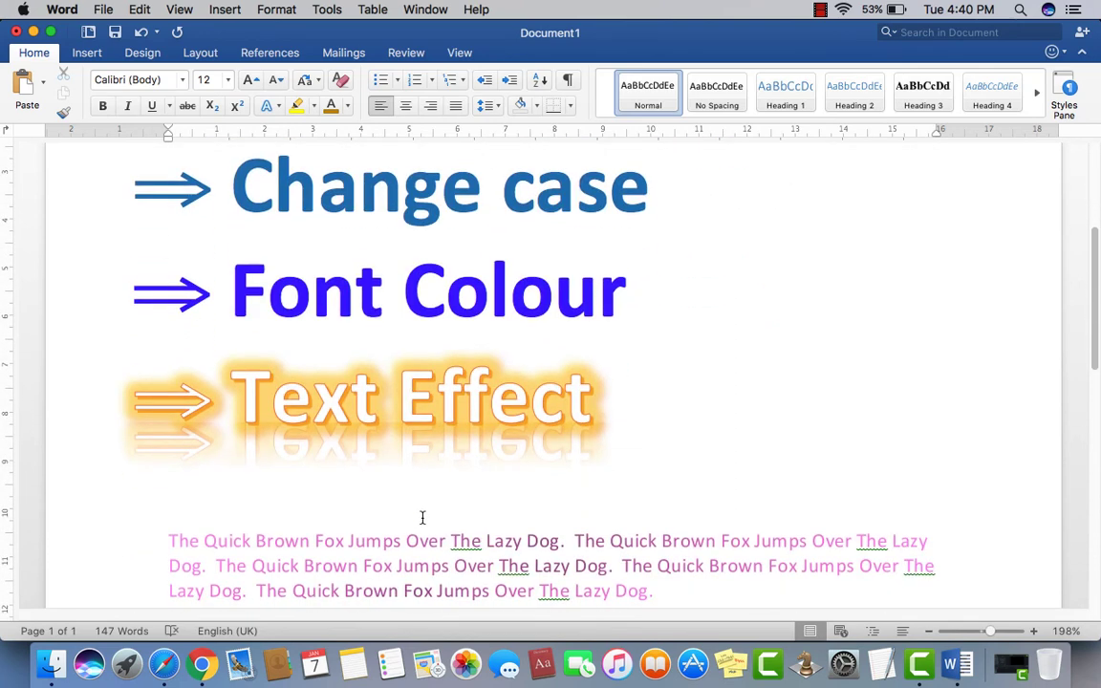
scroll(420, 524, down, 5)
scroll(421, 517, up, 3)
scroll(421, 517, up, 4)
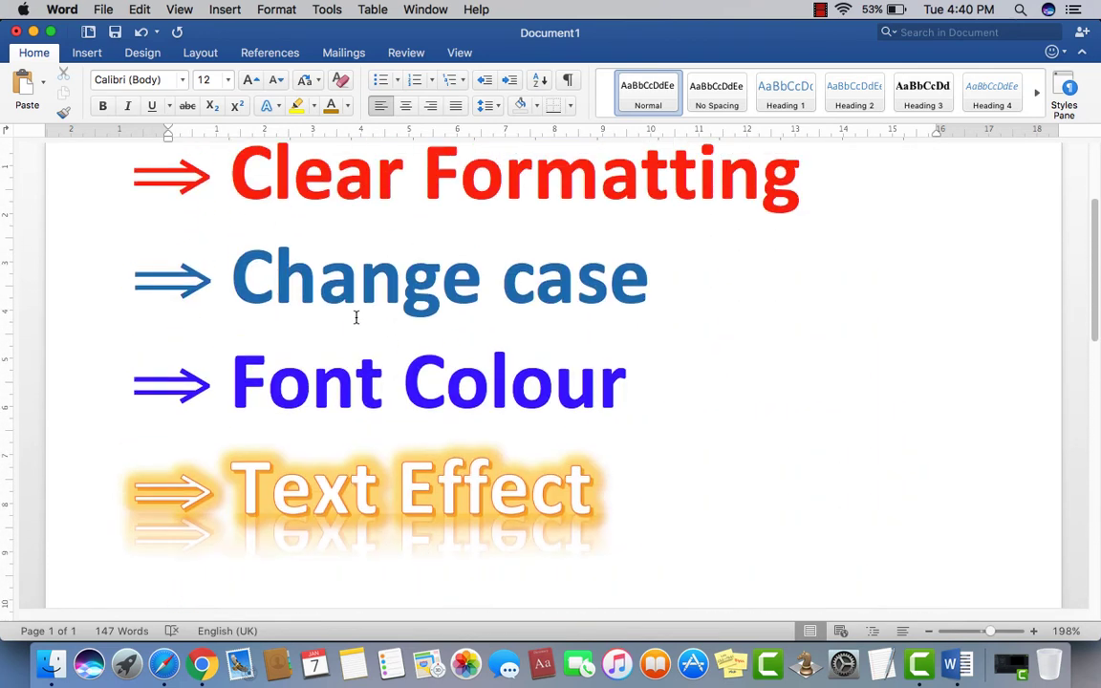
scroll(377, 448, up, 4)
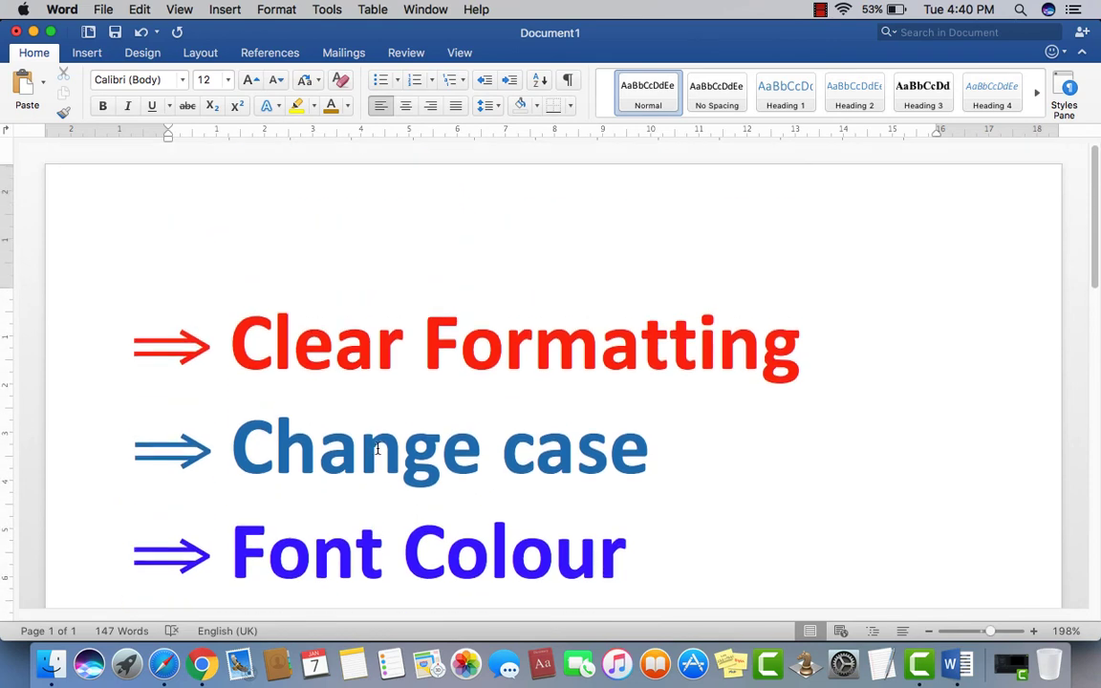
scroll(377, 448, down, 1)
scroll(377, 448, down, 2)
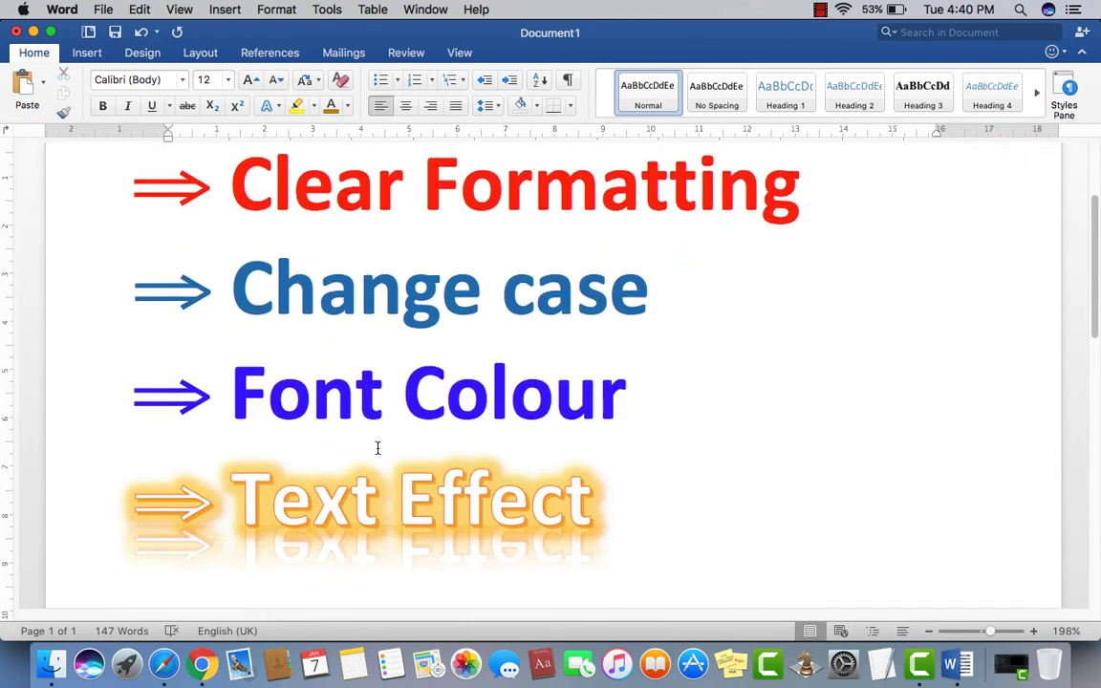